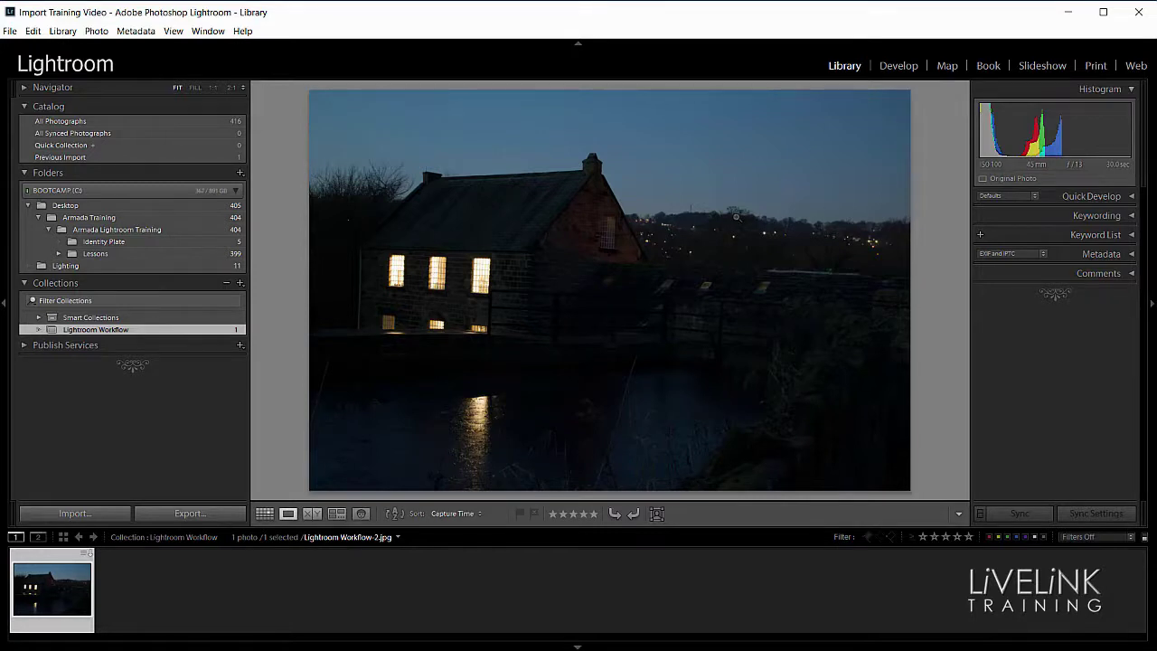
Open the photo for developing and set its white balance by sampling a neutral point on the low roof beside the mill building.
key("d")
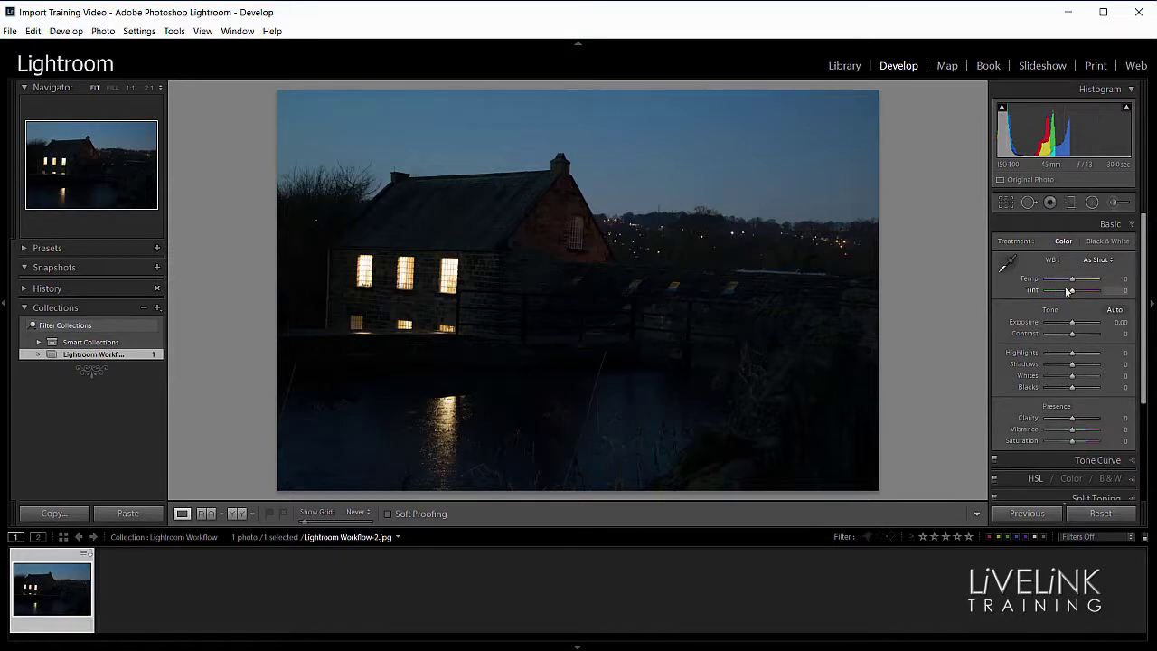
left_click(1010, 264)
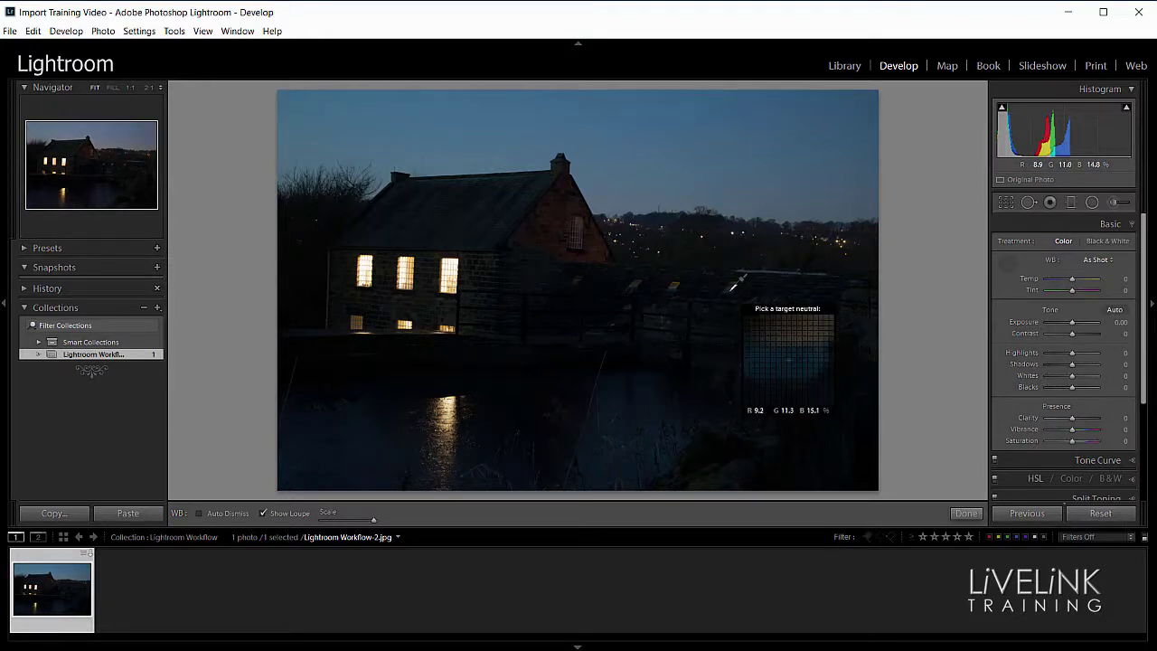
left_click(733, 288)
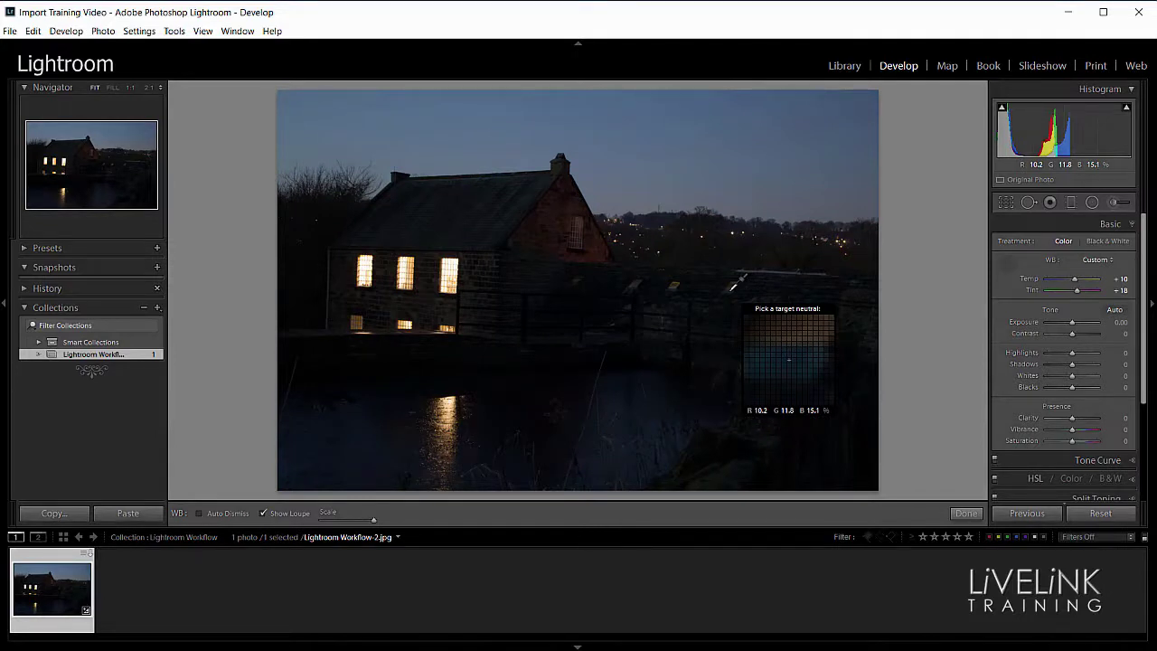
left_click(1008, 262)
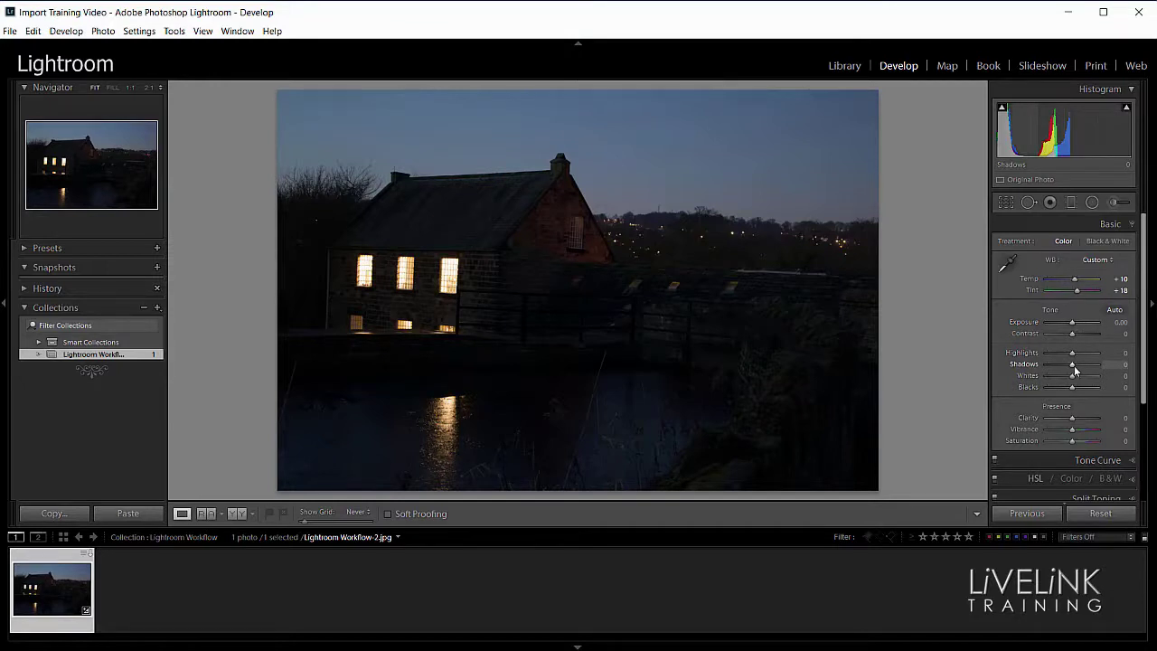
Set Shadows to +100 and Blacks to +83, and try a +0.24 Exposure increase before resetting it to 0.
left_click_drag(1072, 366, 1121, 371)
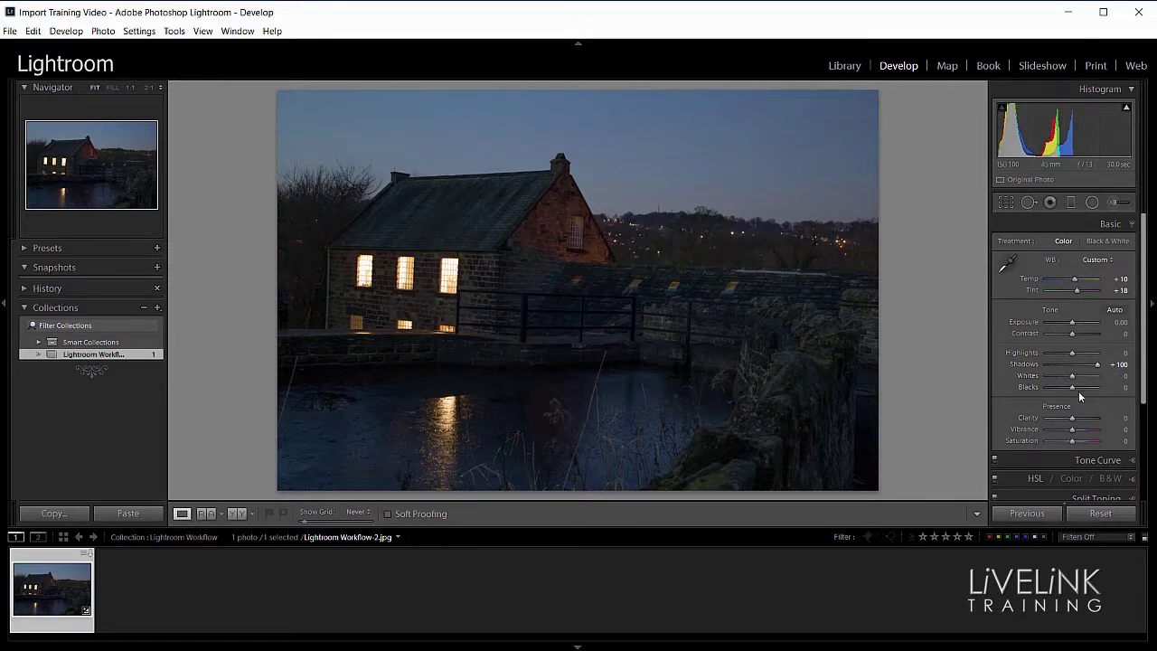
left_click_drag(1074, 389, 1094, 386)
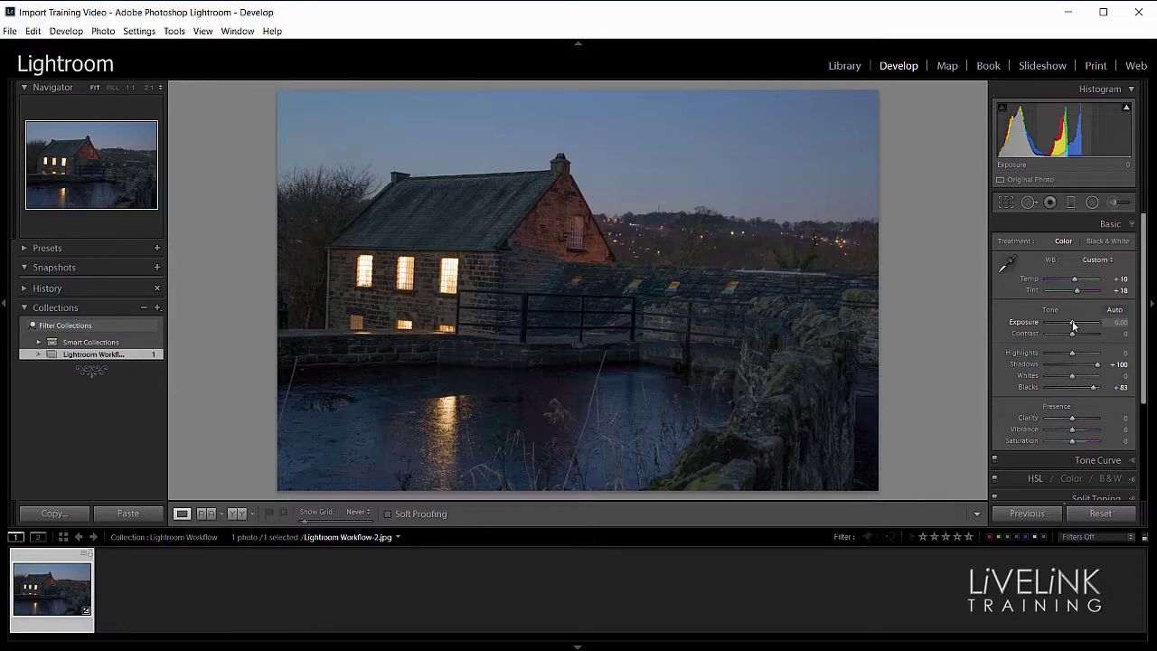
left_click_drag(1073, 323, 1074, 322)
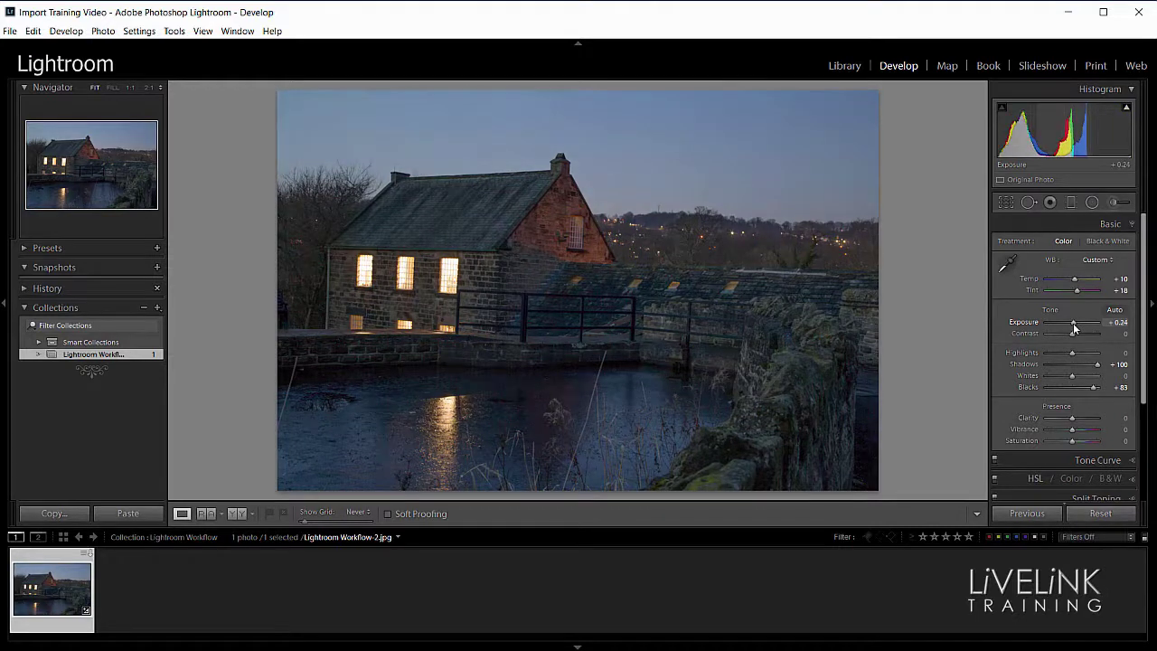
double_click(1074, 323)
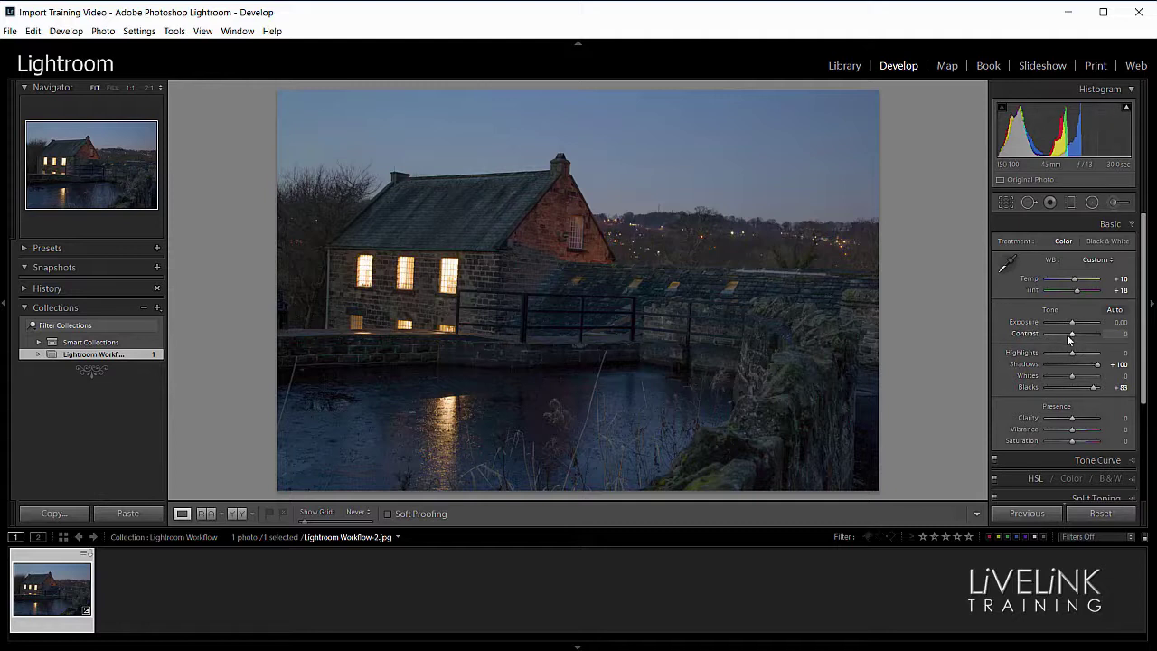
Set Contrast to +33, Clarity to +33 and Vibrance to +62, and compare the photo side by side with its original.
left_click_drag(1074, 336, 1080, 342)
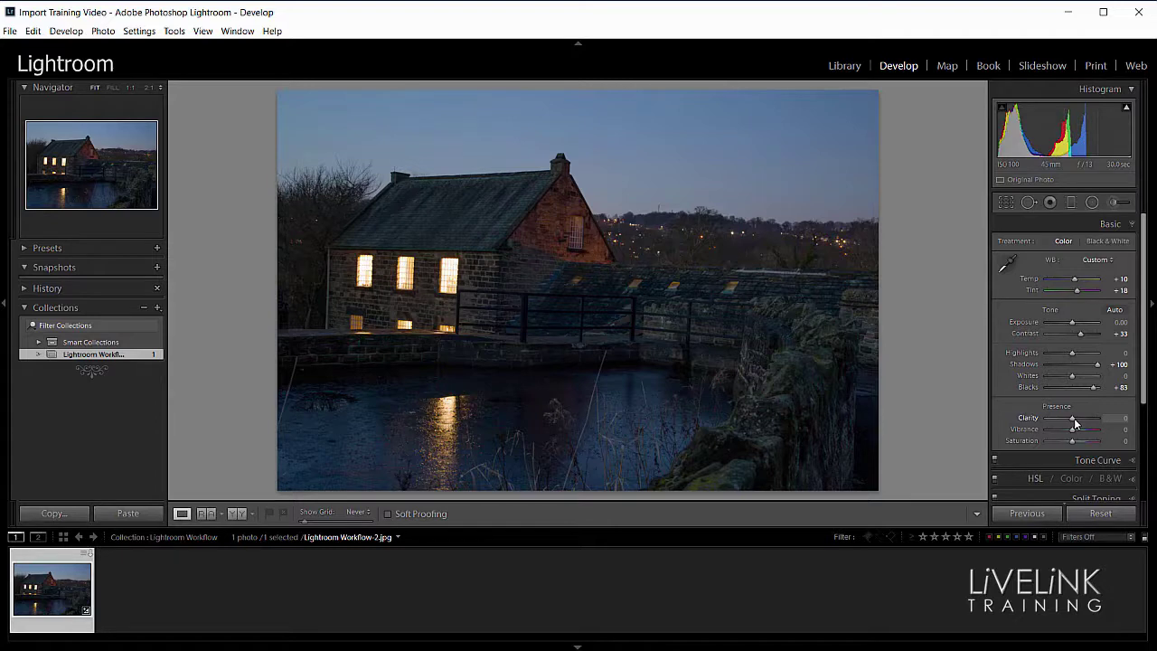
mouse_move(1075, 423)
left_mouse_down()
mouse_move(1125, 432)
mouse_move(1075, 431)
mouse_move(1086, 429)
left_mouse_up()
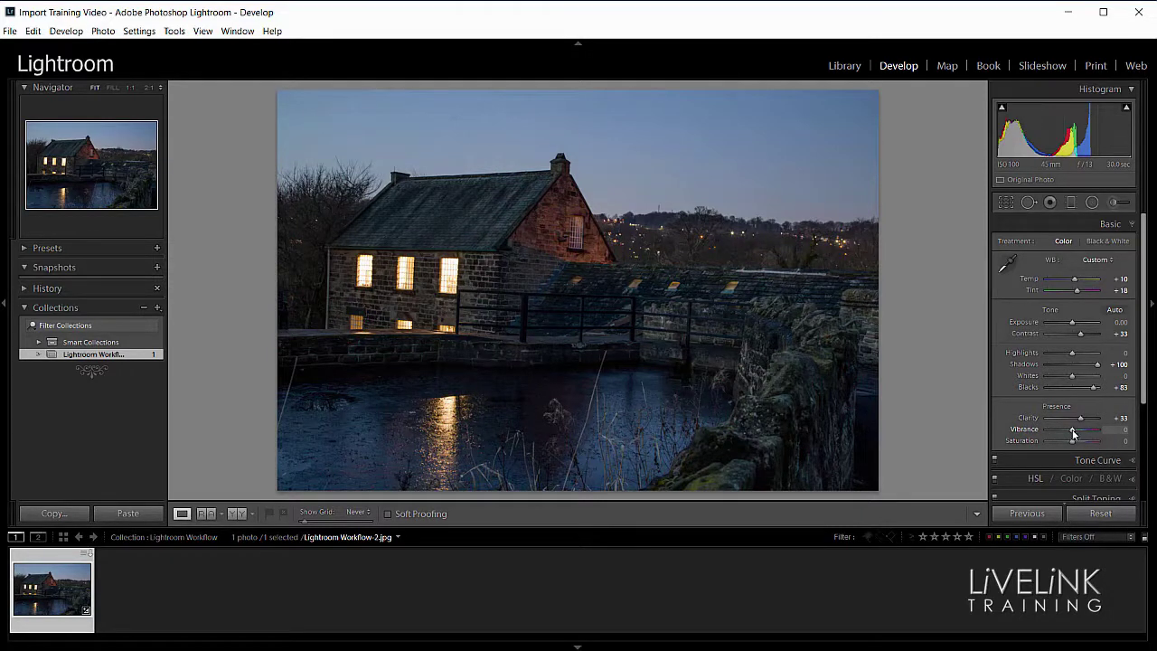
left_click_drag(1073, 435, 1089, 439)
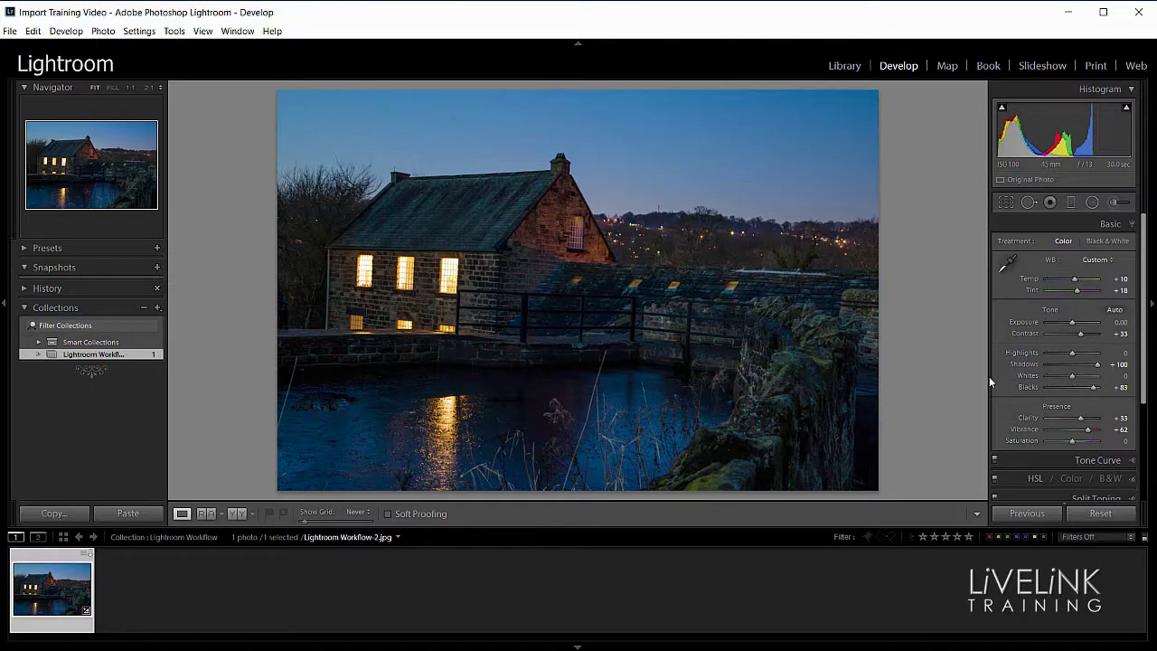
key("y")
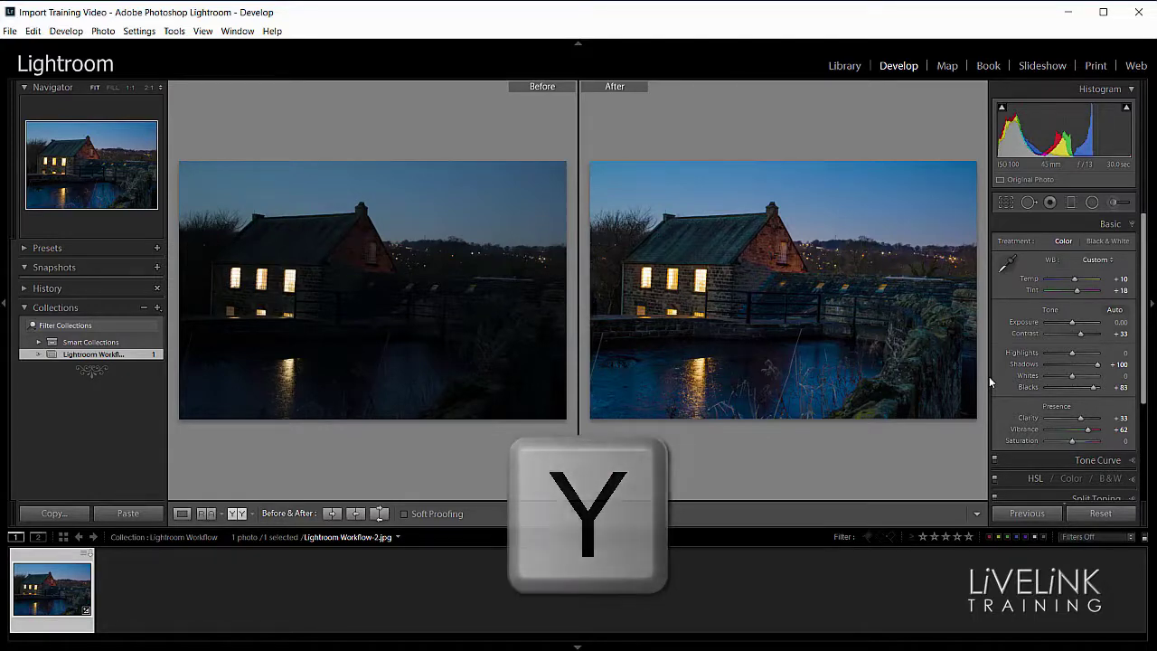
key("y")
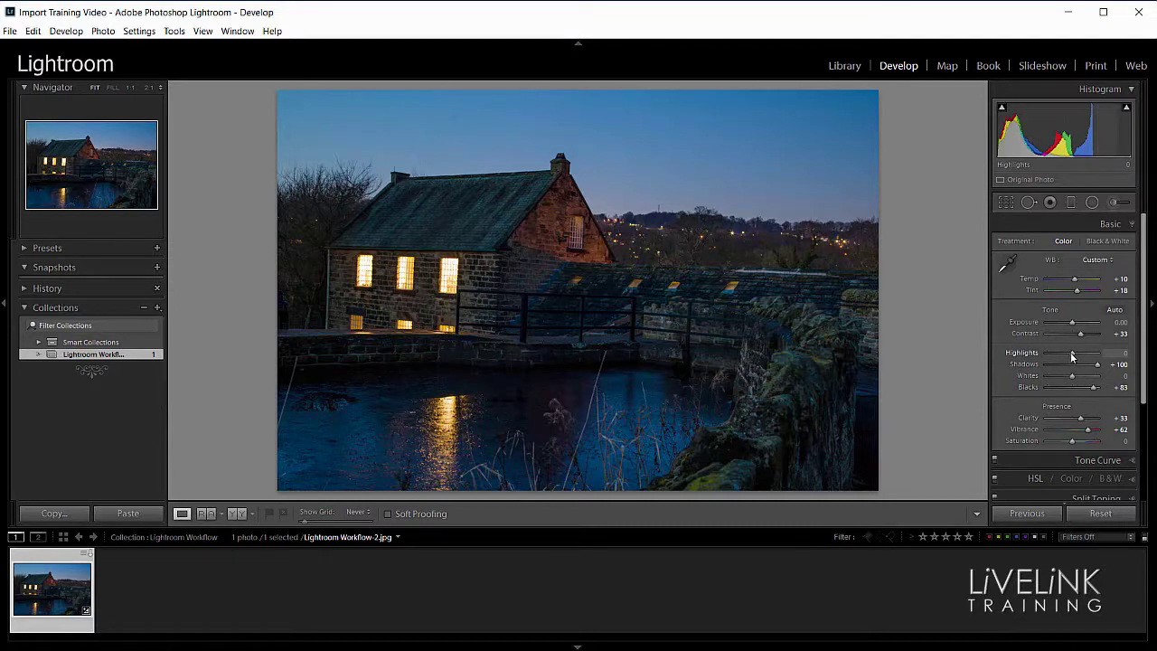
Lower Highlights to −74 and raise Exposure to +0.24 to recover the bright windows.
left_click_drag(1071, 355, 1040, 363)
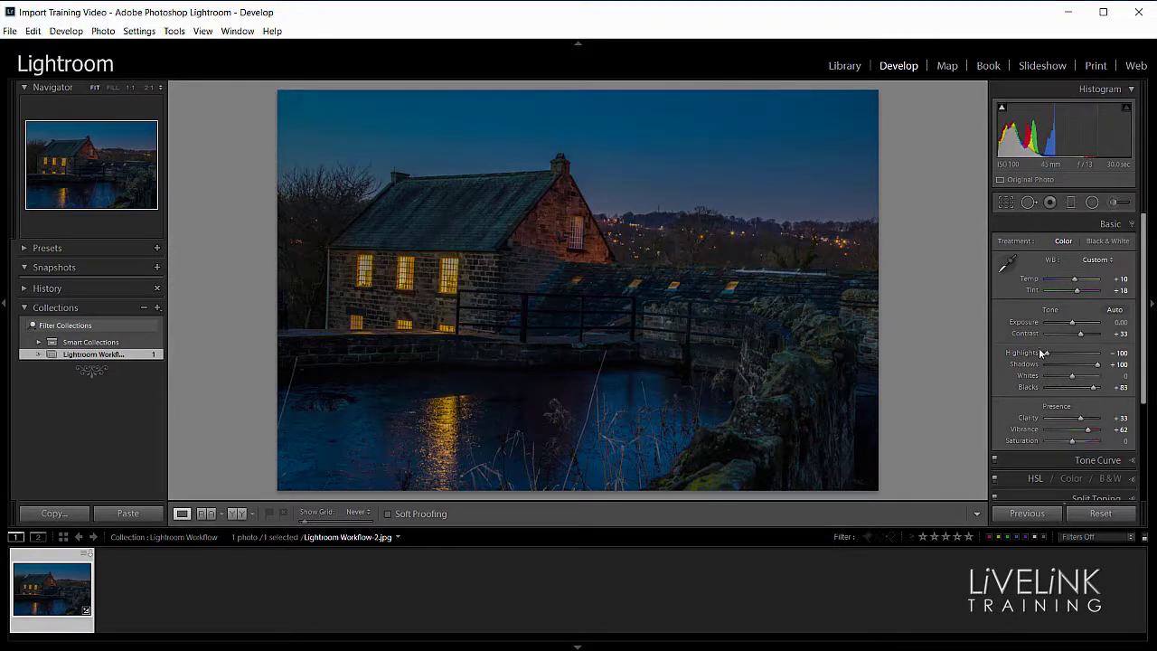
left_click_drag(1046, 351, 1053, 358)
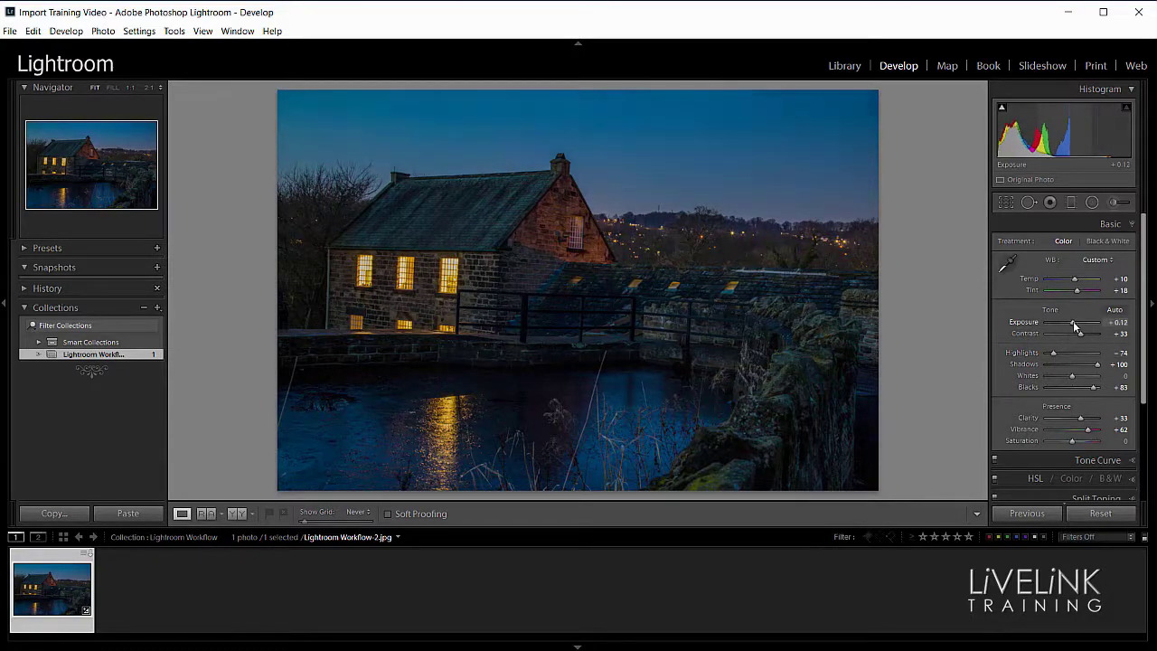
left_click_drag(1074, 321, 1074, 324)
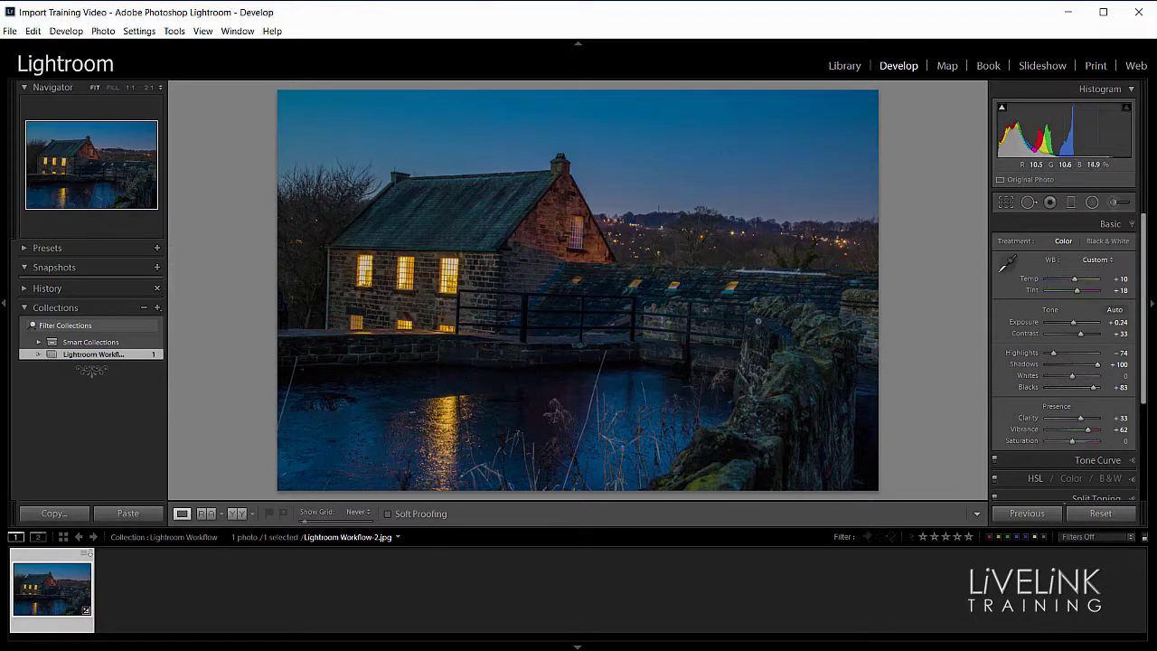
Reduce the Blue luminance to −29 in the HSL adjustments to darken the sky.
scroll(1145, 403, "down", 1)
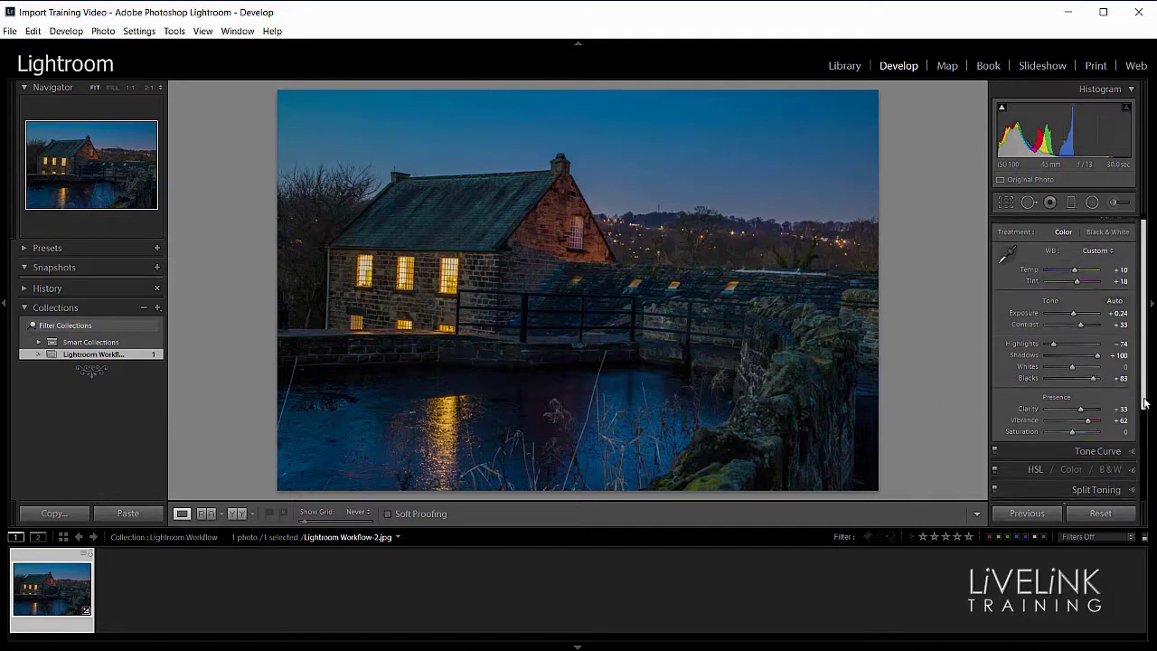
left_click_drag(1144, 403, 1145, 438)
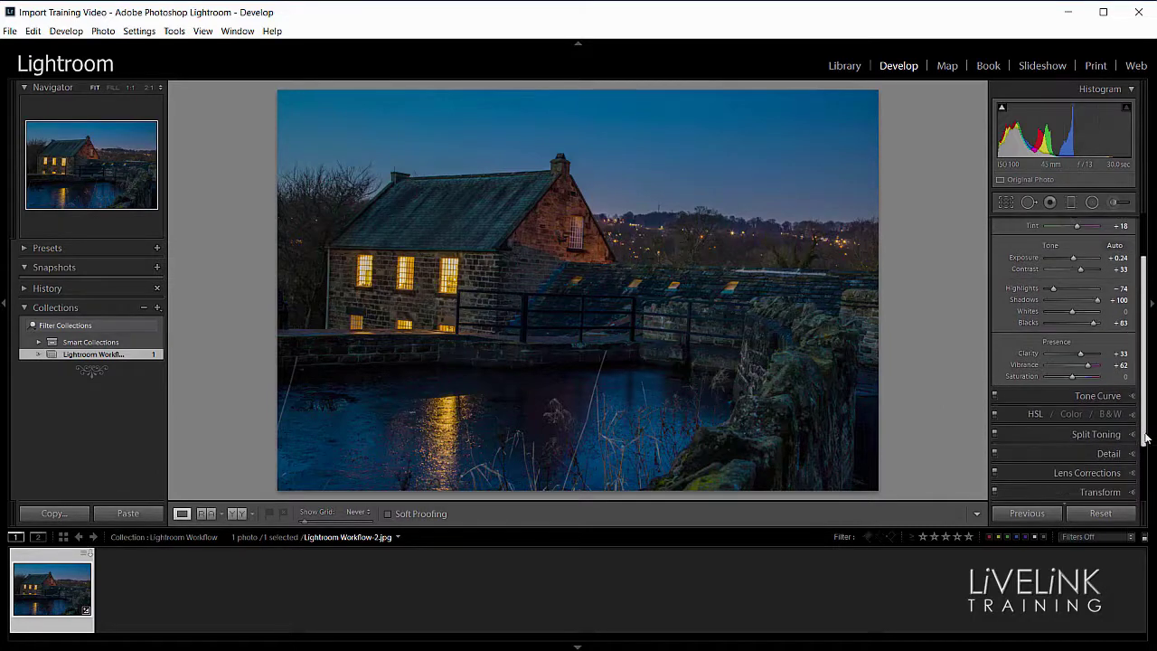
left_click(1036, 412)
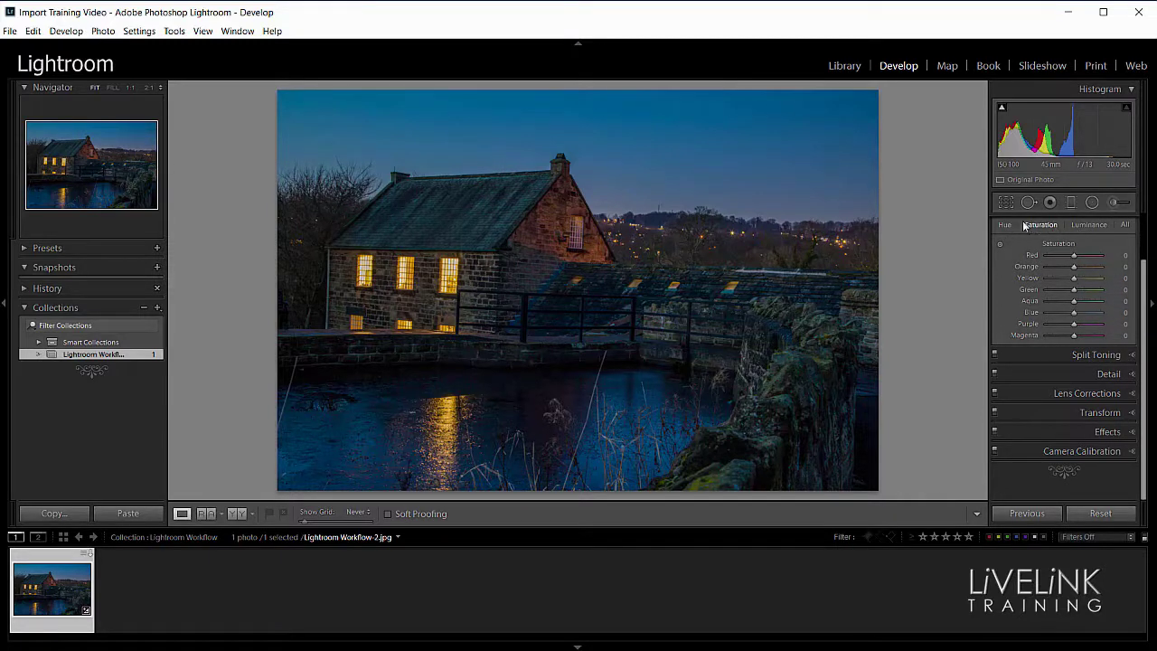
left_click(1091, 225)
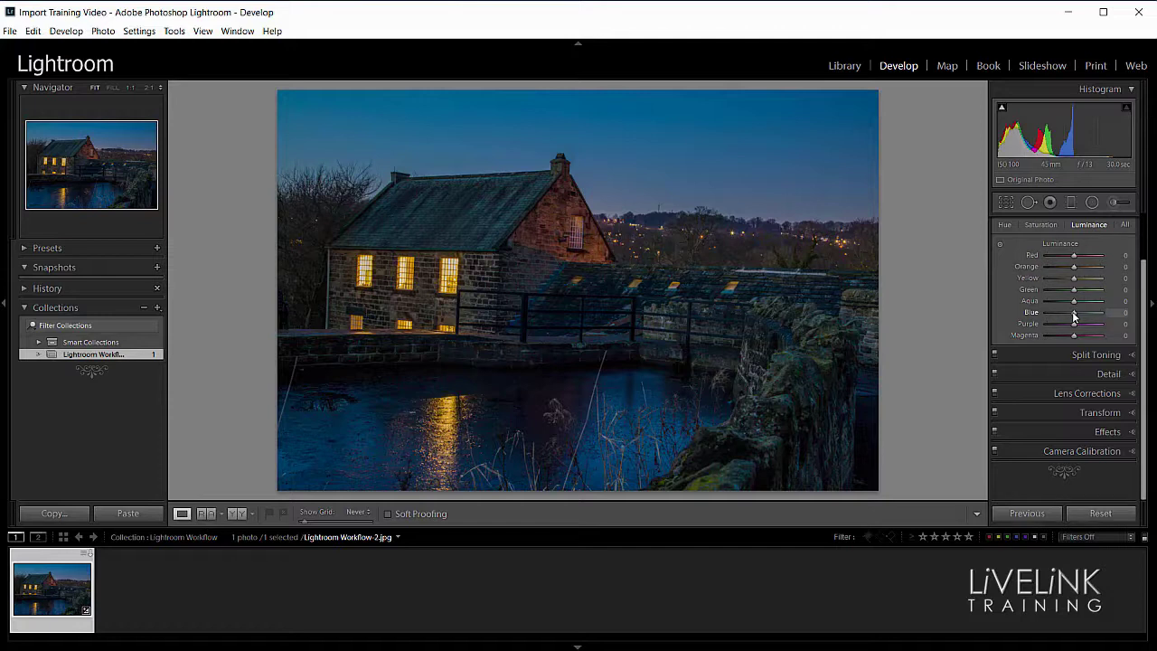
left_click_drag(1074, 315, 1053, 314)
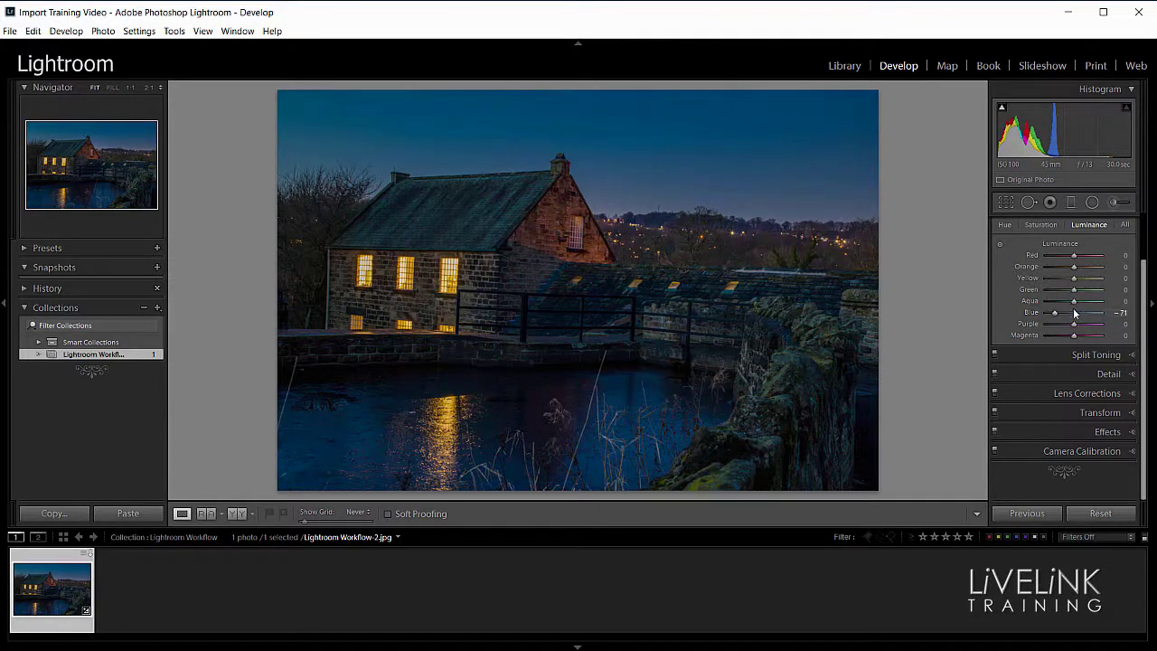
left_click_drag(1056, 314, 1067, 313)
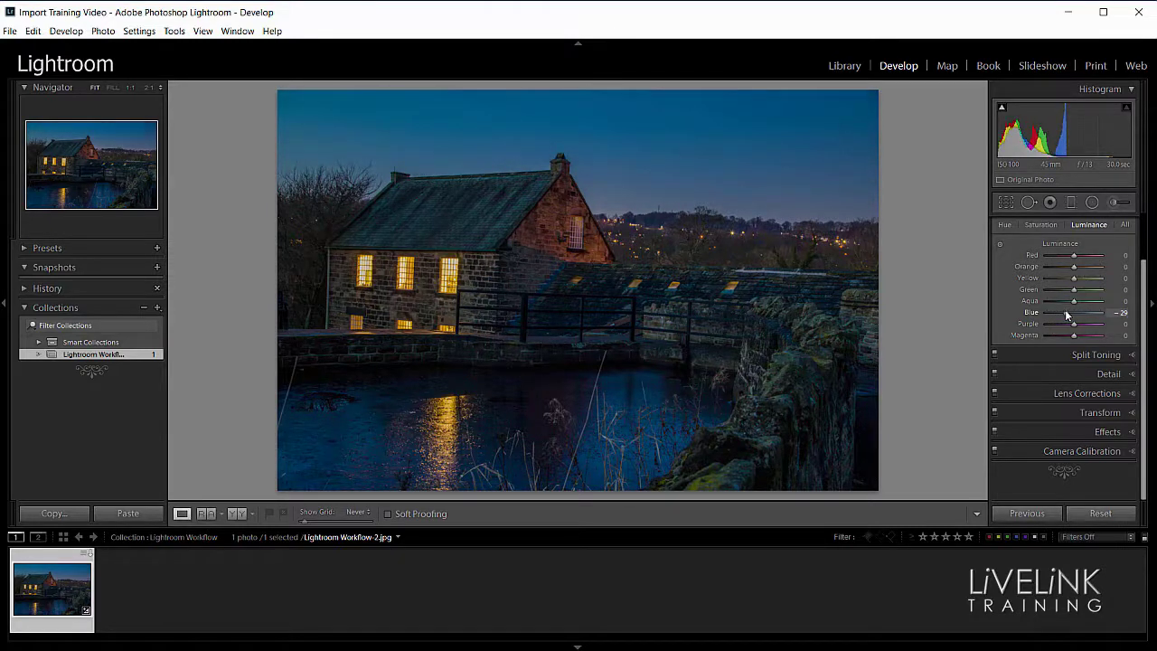
Set the HSL saturation of Blue to −11, Red to +47 and Orange to +38, and raise the Yellow and Green saturation.
left_click(1042, 225)
mouse_move(1076, 315)
left_mouse_down()
mouse_move(1106, 317)
mouse_move(1057, 315)
mouse_move(1083, 321)
mouse_move(1074, 328)
left_mouse_up()
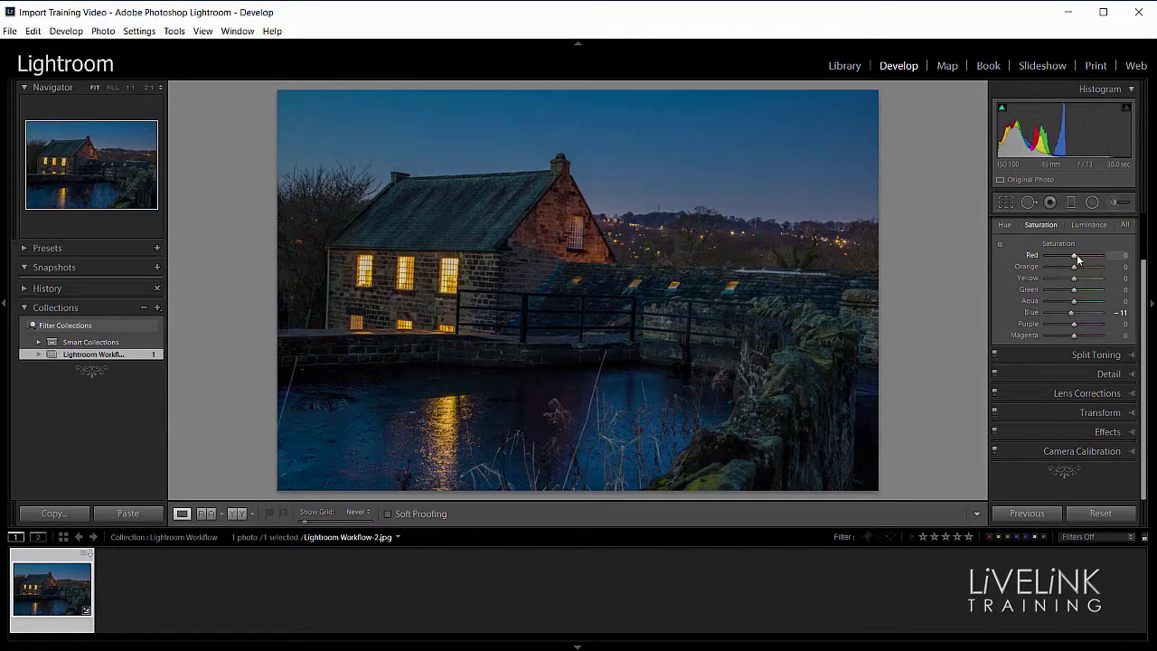
left_click_drag(1075, 260, 1094, 278)
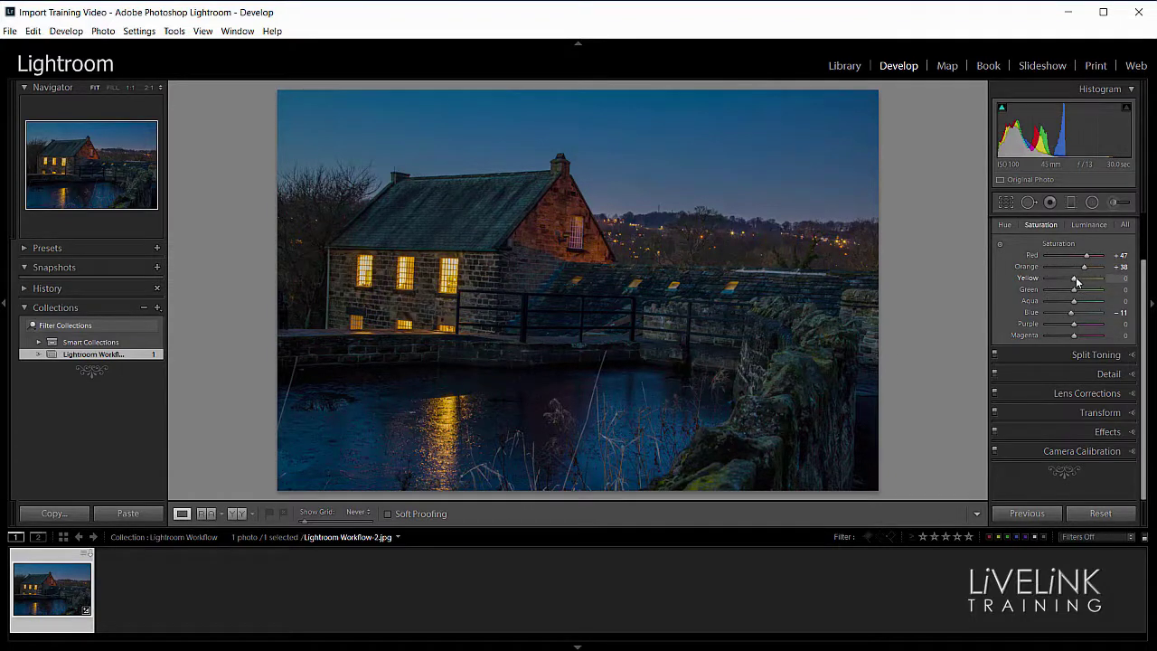
mouse_move(1076, 283)
left_mouse_down()
mouse_move(1141, 302)
mouse_move(1094, 295)
left_mouse_up()
left_click_drag(1077, 289, 1090, 289)
Turn on chromatic aberration removal and lens profile corrections, and compare the photo side by side with its original.
left_click(1133, 394)
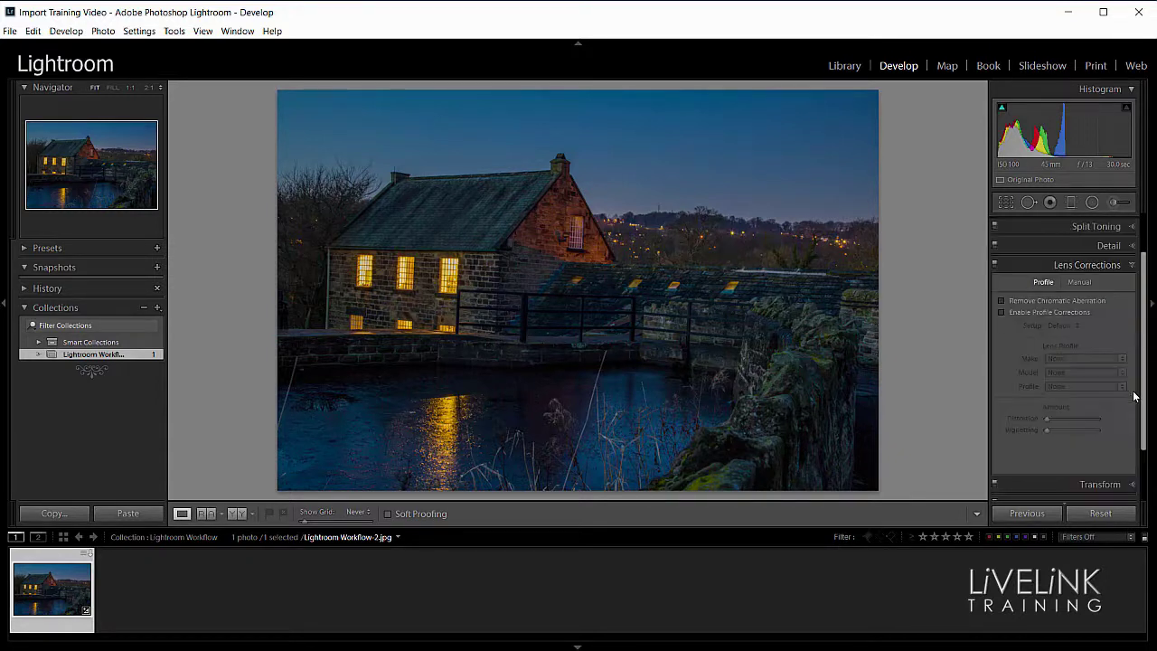
left_click(1002, 302)
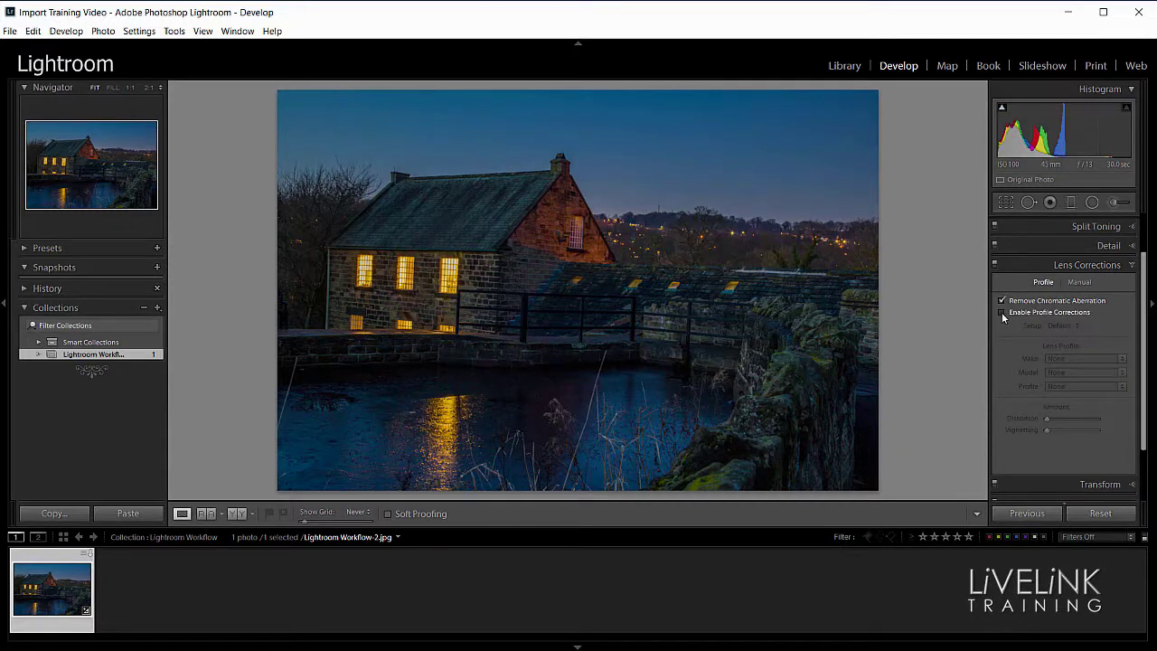
left_click(1002, 313)
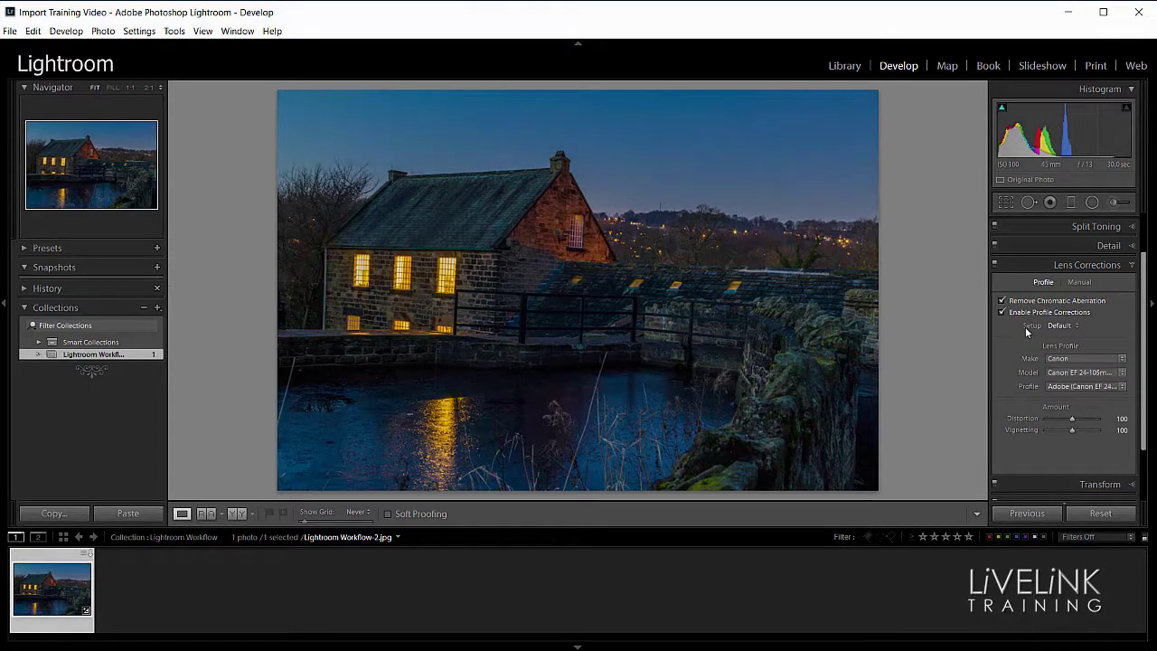
left_click(1132, 265)
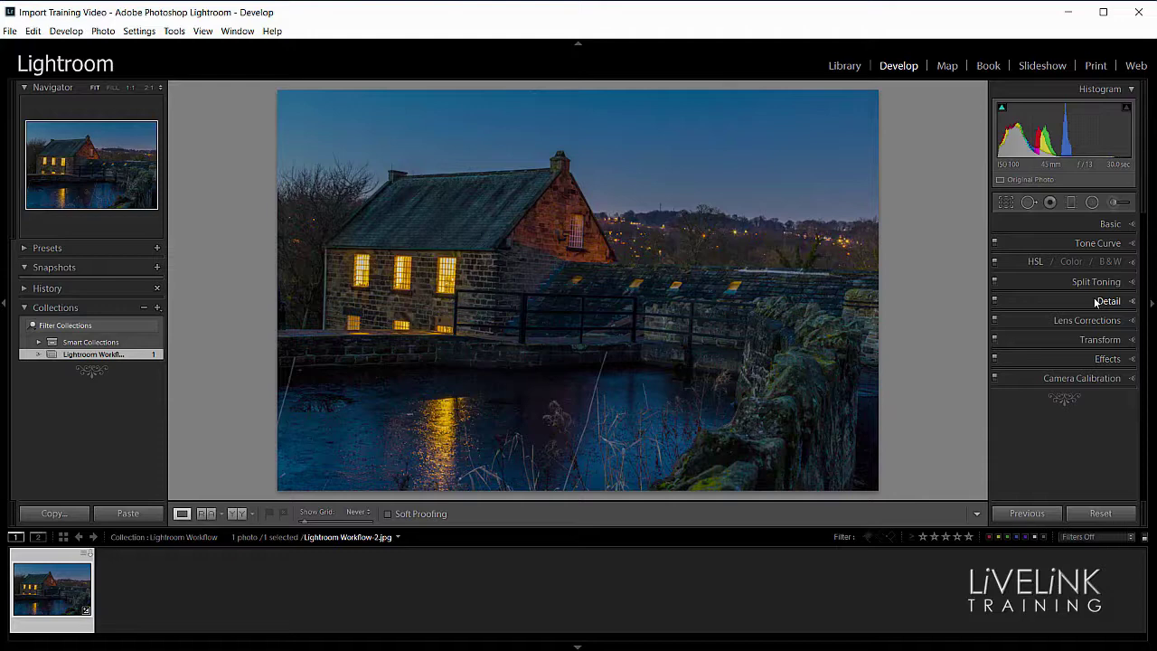
key("y")
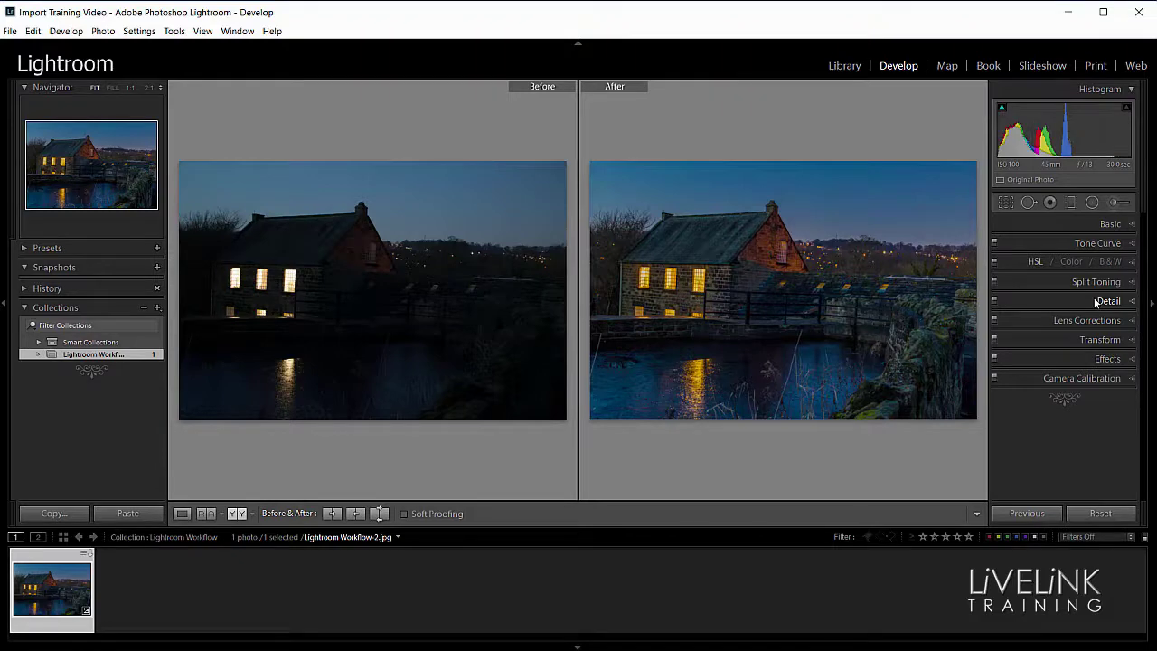
key("y")
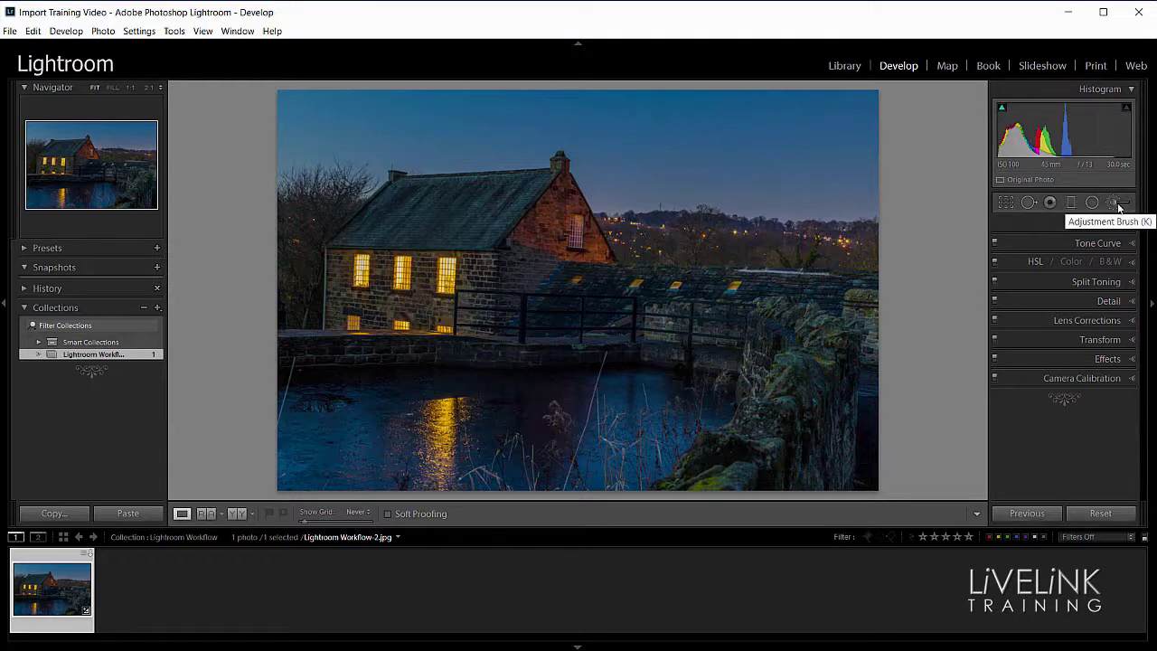
Paint over the foreground stone wall with a size 8.0 Adjustment Brush at Exposure 1.88, with the edit pins hidden.
left_click(1118, 204)
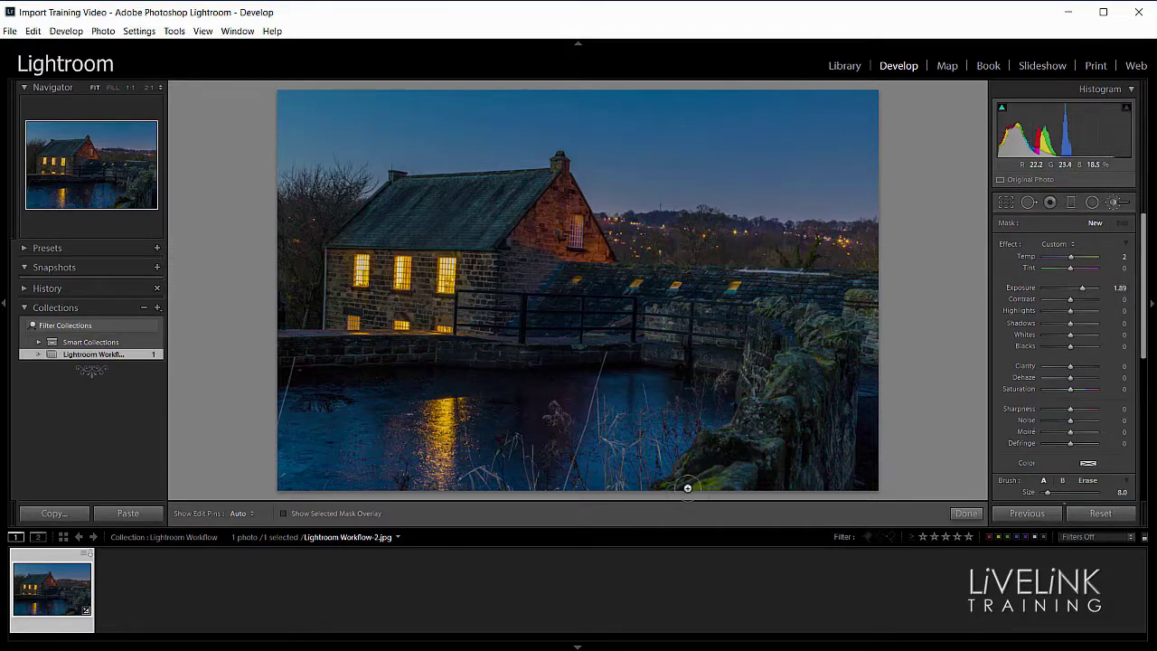
key("h")
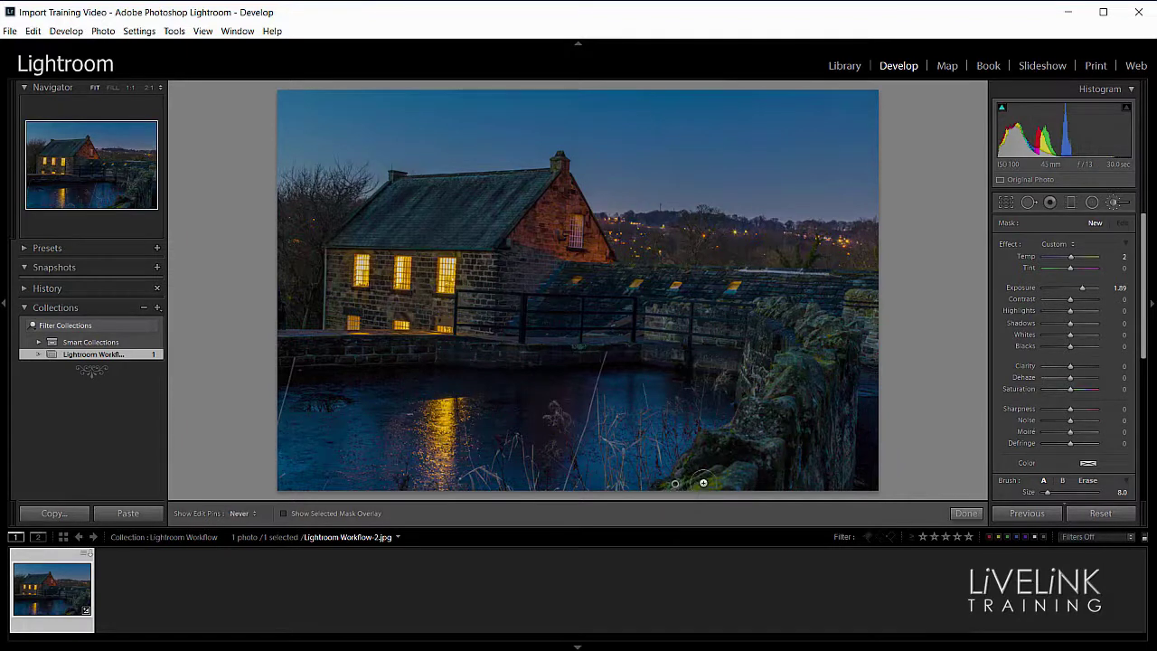
mouse_move(704, 483)
left_mouse_down()
mouse_move(727, 464)
mouse_move(703, 472)
mouse_move(705, 446)
mouse_move(738, 449)
mouse_move(726, 479)
mouse_move(778, 461)
mouse_move(808, 472)
mouse_move(844, 457)
mouse_move(838, 479)
mouse_move(858, 466)
mouse_move(870, 426)
mouse_move(813, 453)
mouse_move(755, 439)
mouse_move(796, 361)
mouse_move(763, 332)
mouse_move(747, 392)
mouse_move(764, 305)
mouse_move(849, 335)
mouse_move(826, 396)
mouse_move(791, 441)
mouse_move(811, 438)
mouse_move(848, 375)
mouse_move(850, 411)
mouse_move(840, 444)
mouse_move(727, 482)
mouse_move(751, 468)
mouse_move(820, 491)
mouse_move(851, 481)
left_mouse_up()
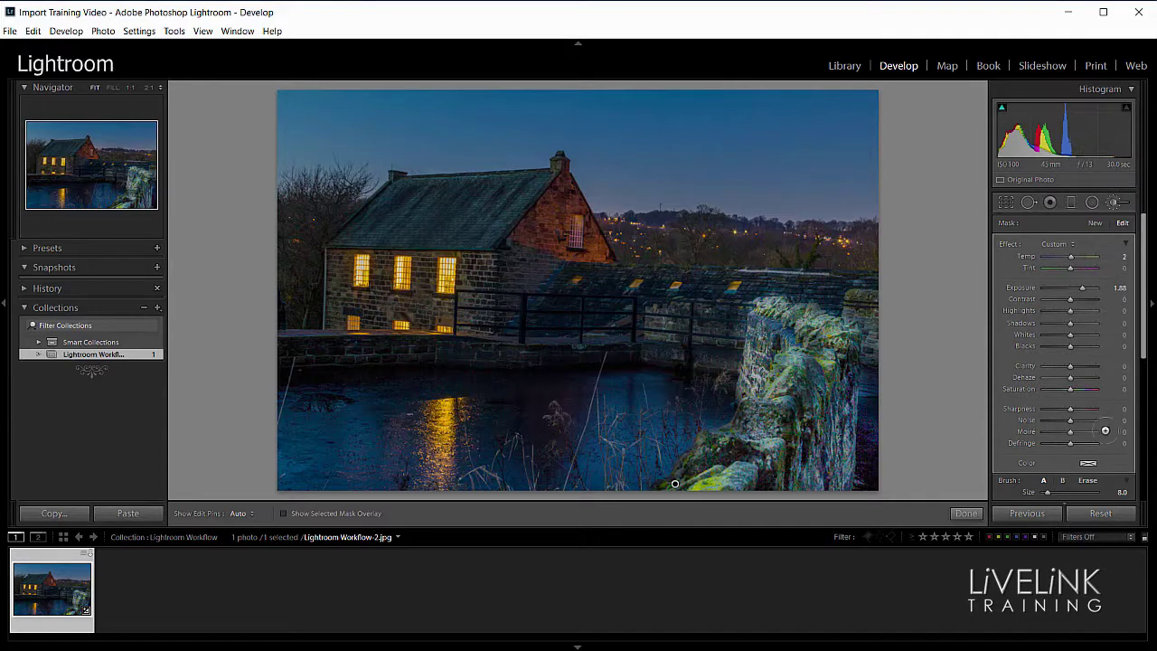
Erase the brush mask's spill around the edges of the foreground stone wall with a size 5.0 eraser brush.
left_click(1090, 480)
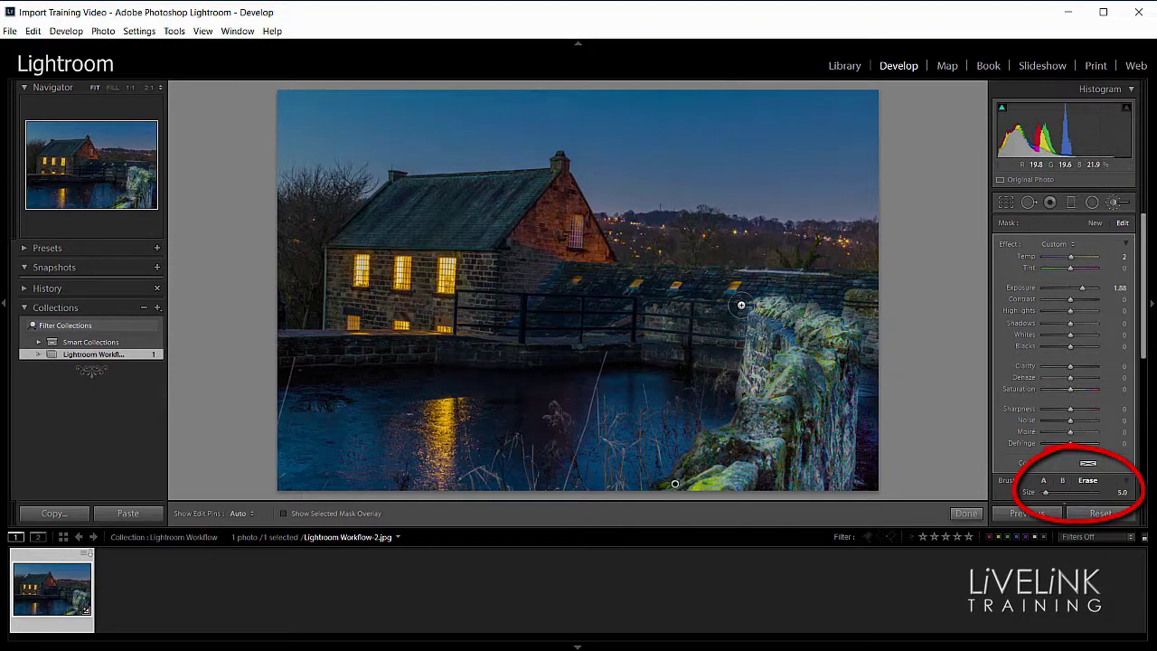
key("h")
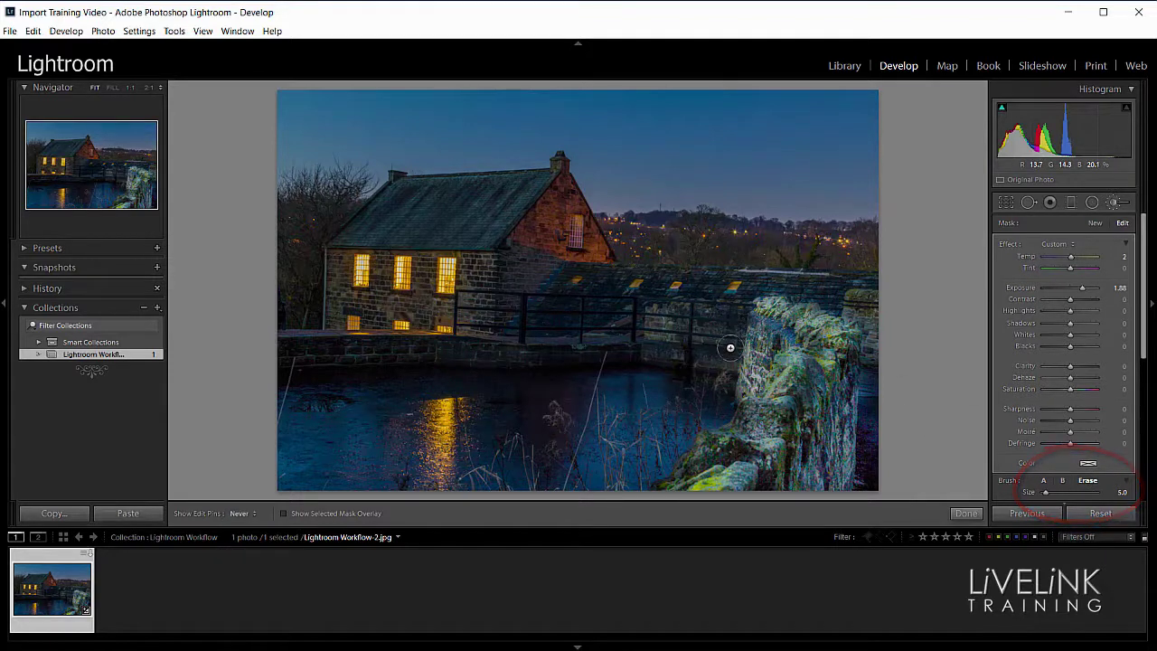
key("h")
key("h")
key("h")
key("h")
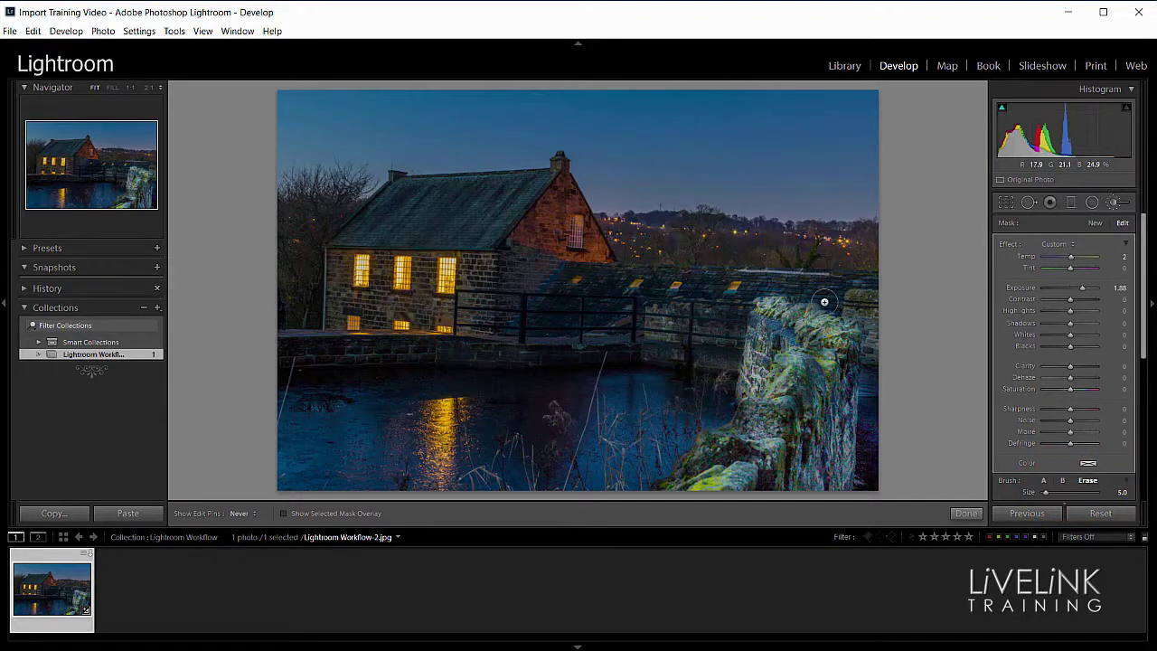
key("h")
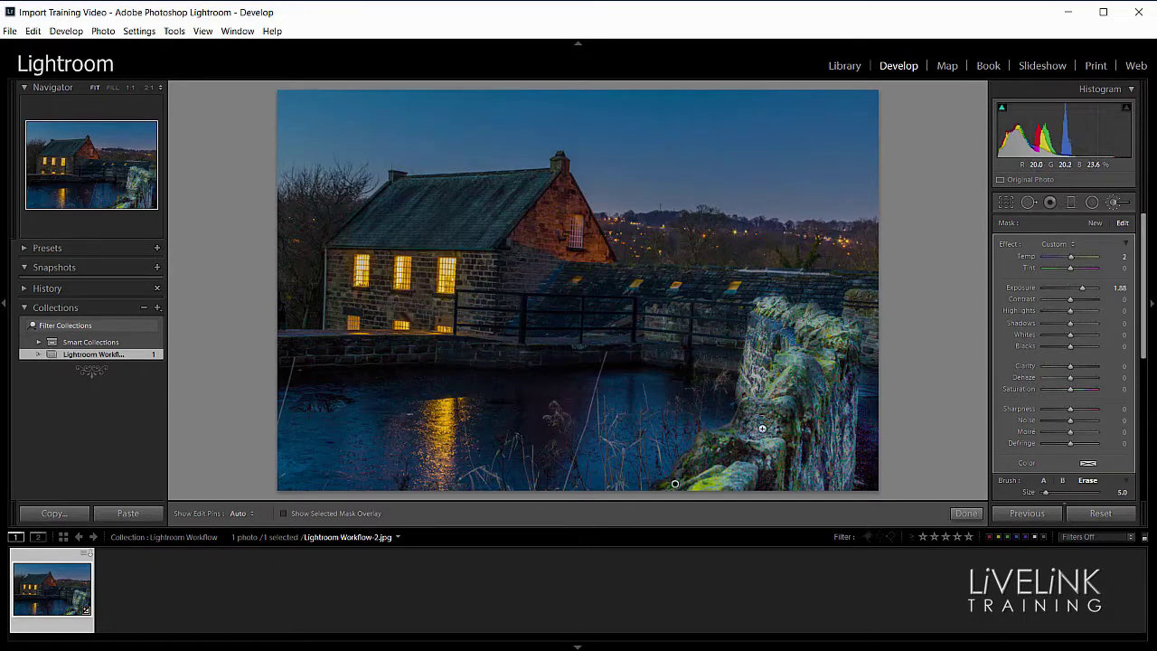
key("h")
key("h")
key("h")
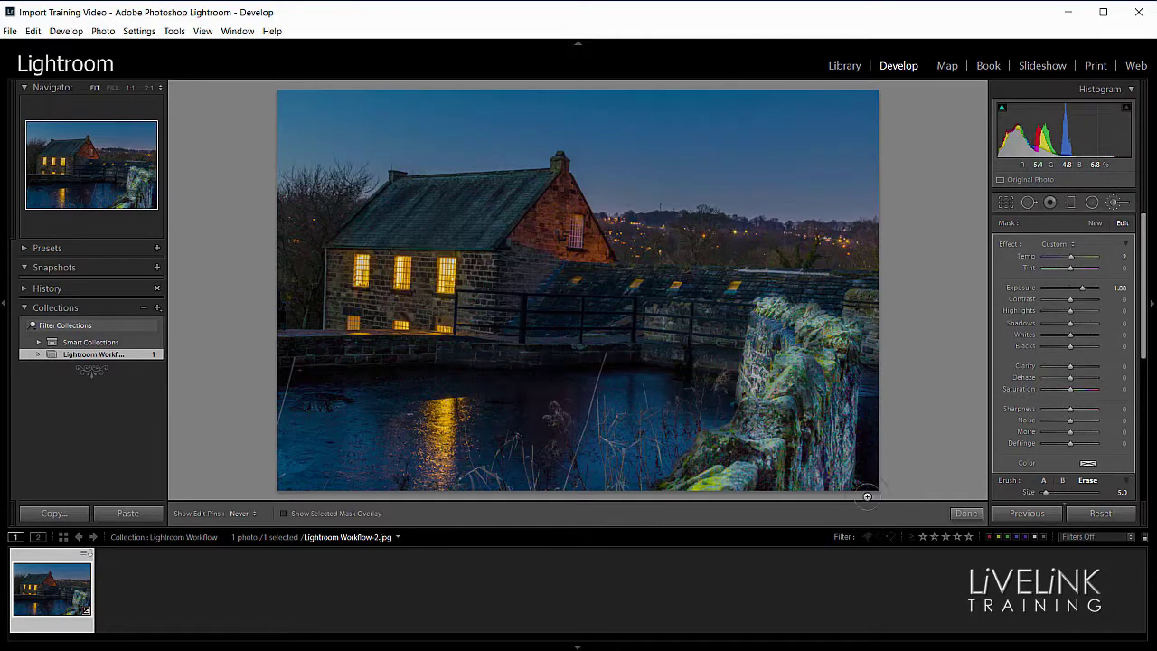
key("h")
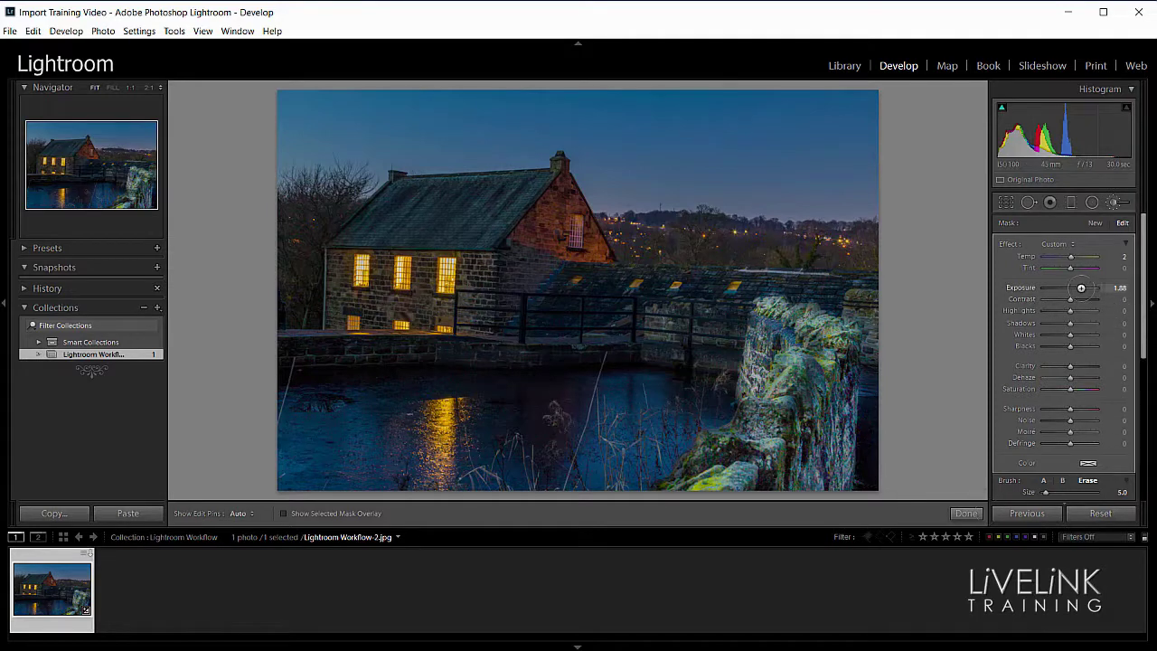
Set the foreground wall mask to Exposure 0.41, Contrast 10, Shadows 98 and Clarity 33.
left_click_drag(1079, 286, 1070, 294)
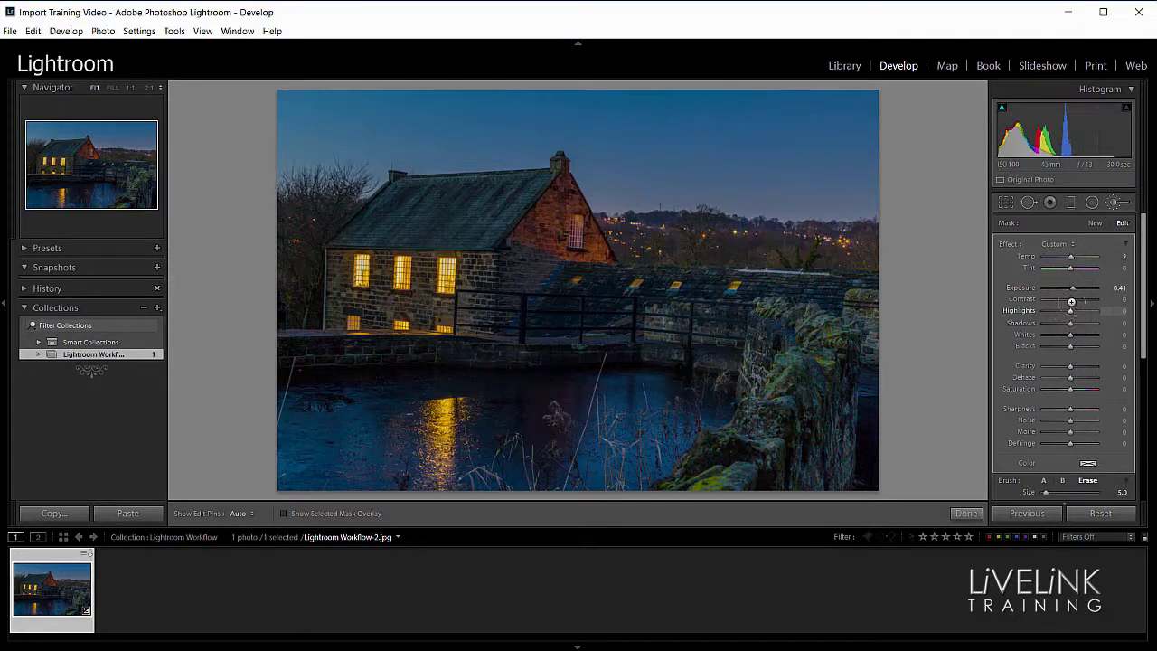
left_click_drag(1068, 298, 1095, 322)
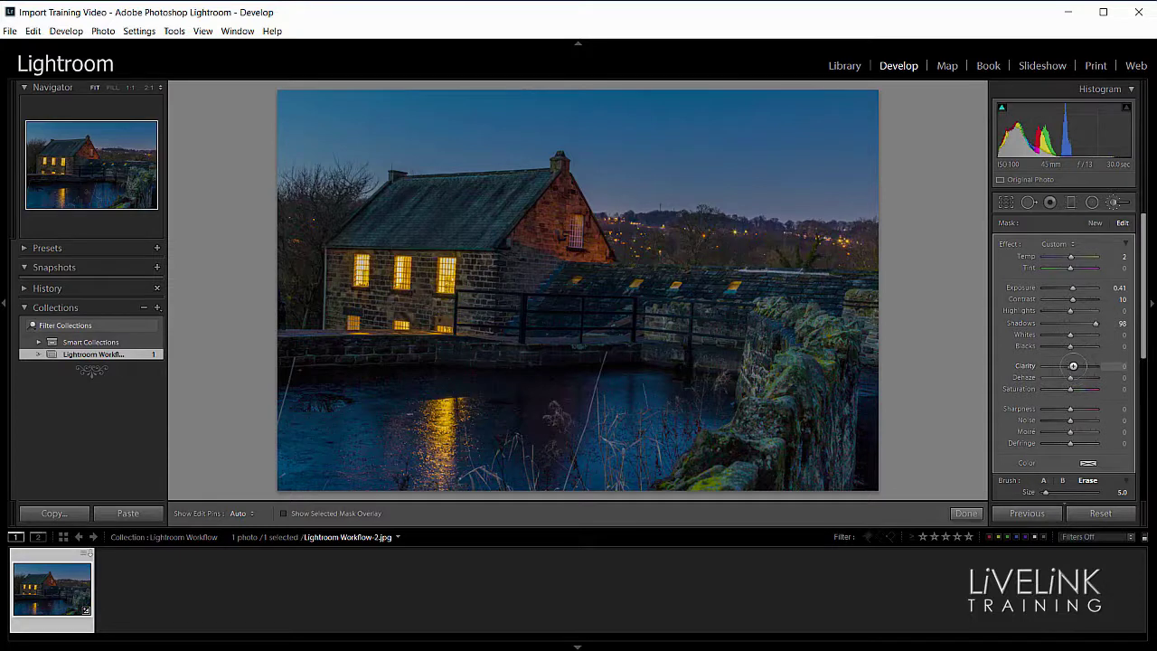
left_click_drag(1073, 366, 1079, 365)
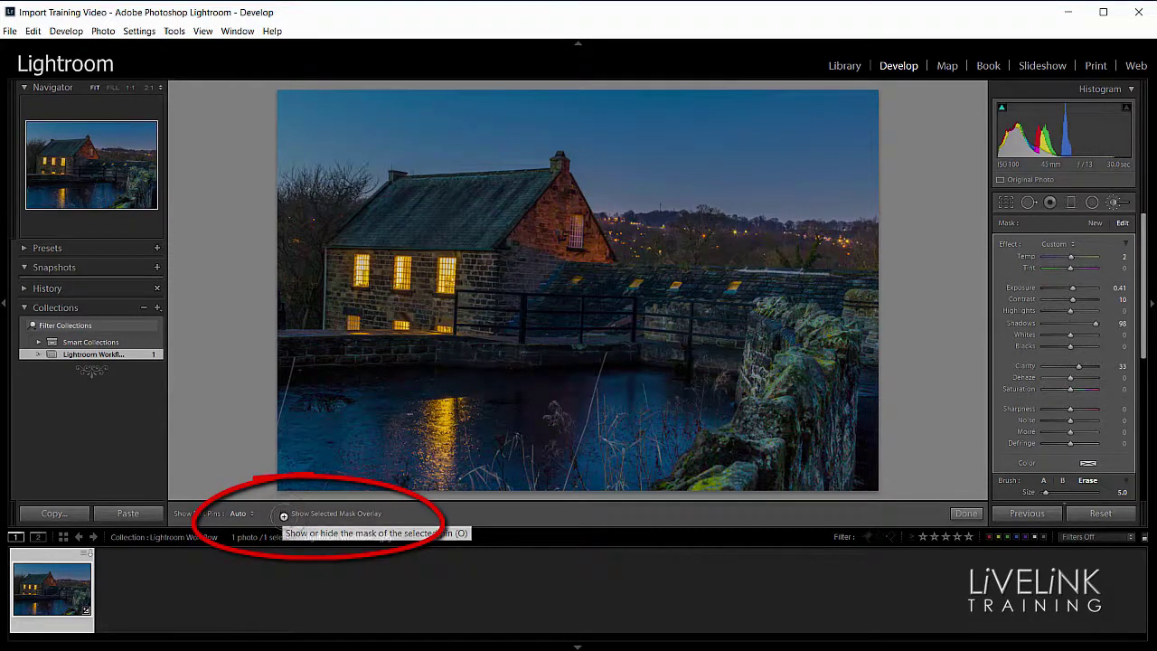
Check the foreground wall's mask overlay and hide it again, and set the mask to Exposure −0.14, Shadows 47 and Saturation 47.
left_click(284, 513)
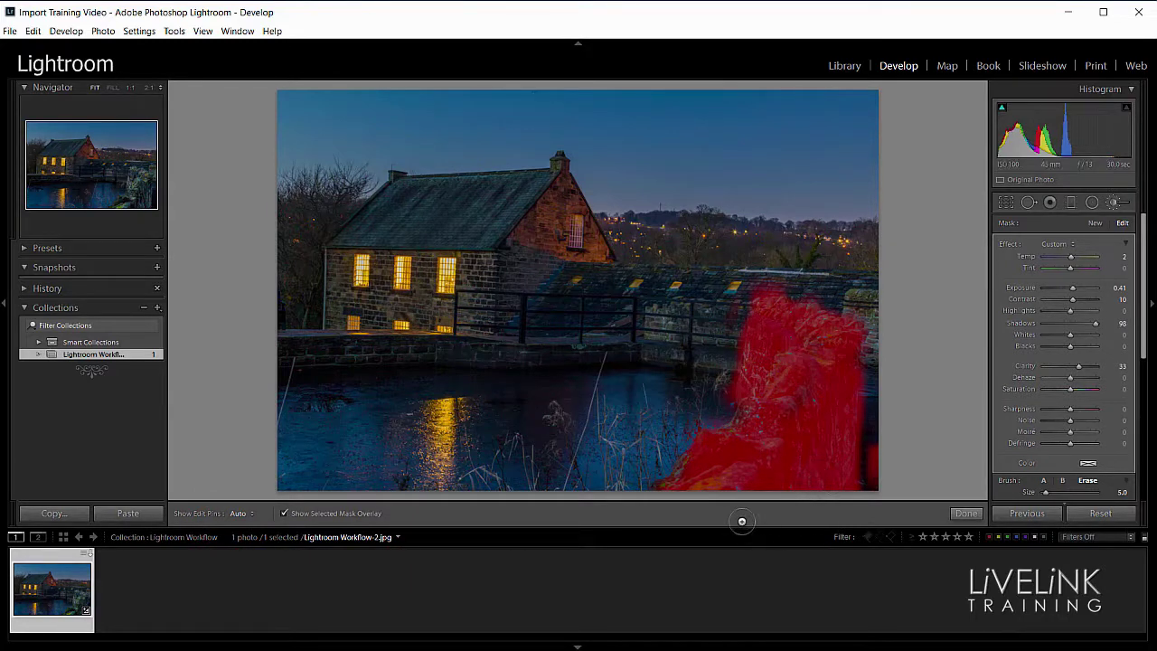
left_click(285, 513)
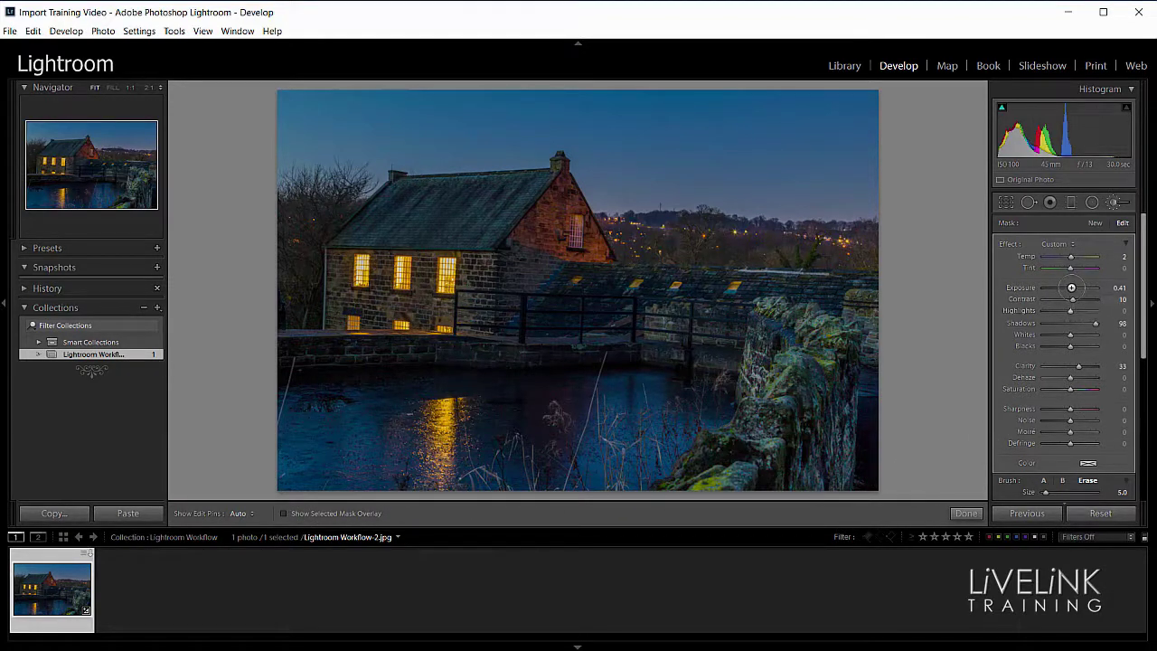
mouse_move(1097, 323)
left_mouse_down()
mouse_move(1082, 324)
mouse_move(1070, 287)
left_mouse_up()
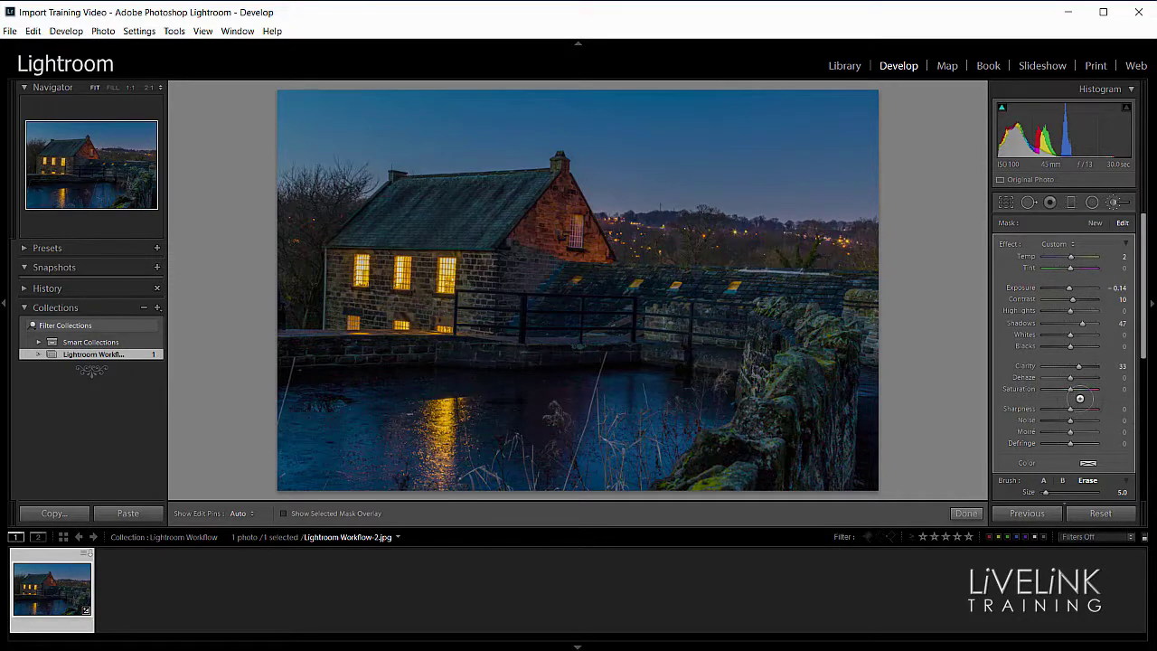
left_click_drag(1080, 389, 1079, 389)
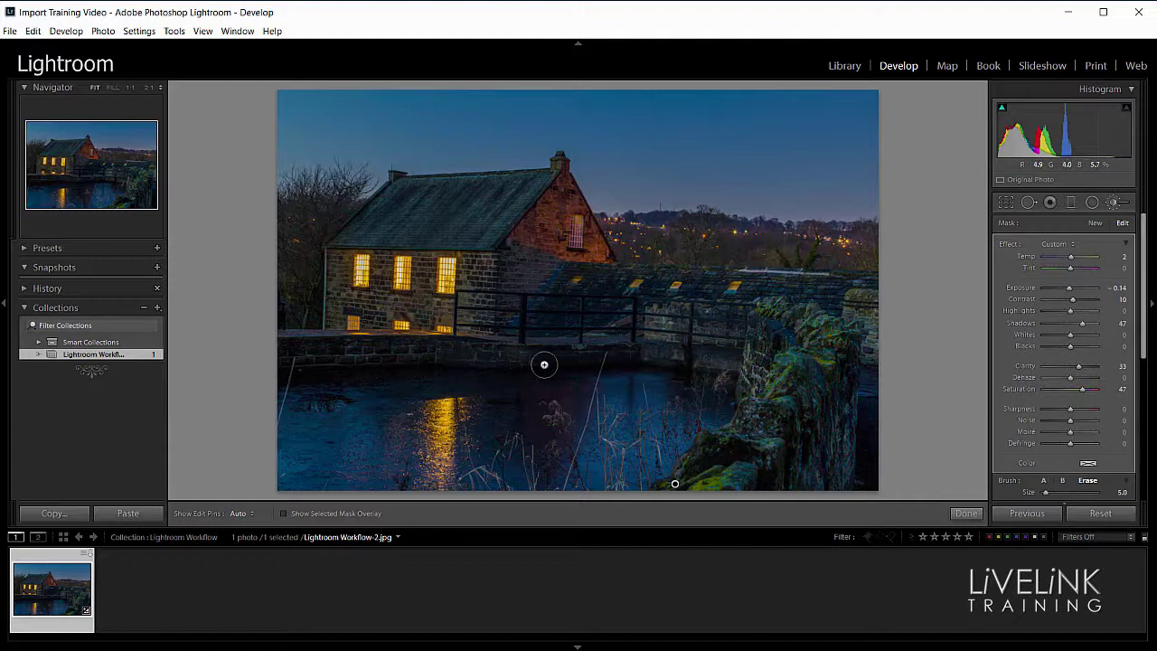
Create a new brush mask at Exposure 1.89 and paint along the low stone wall beside the water with a size 8.0 brush.
left_click(1112, 233)
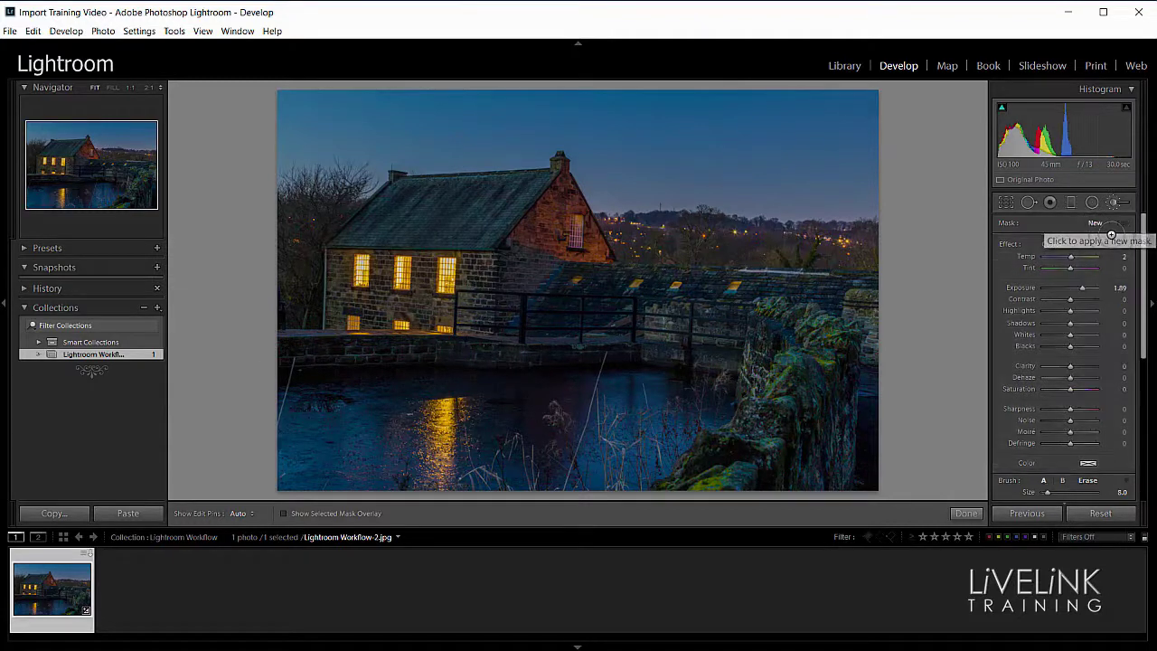
left_click_drag(1072, 287, 1083, 286)
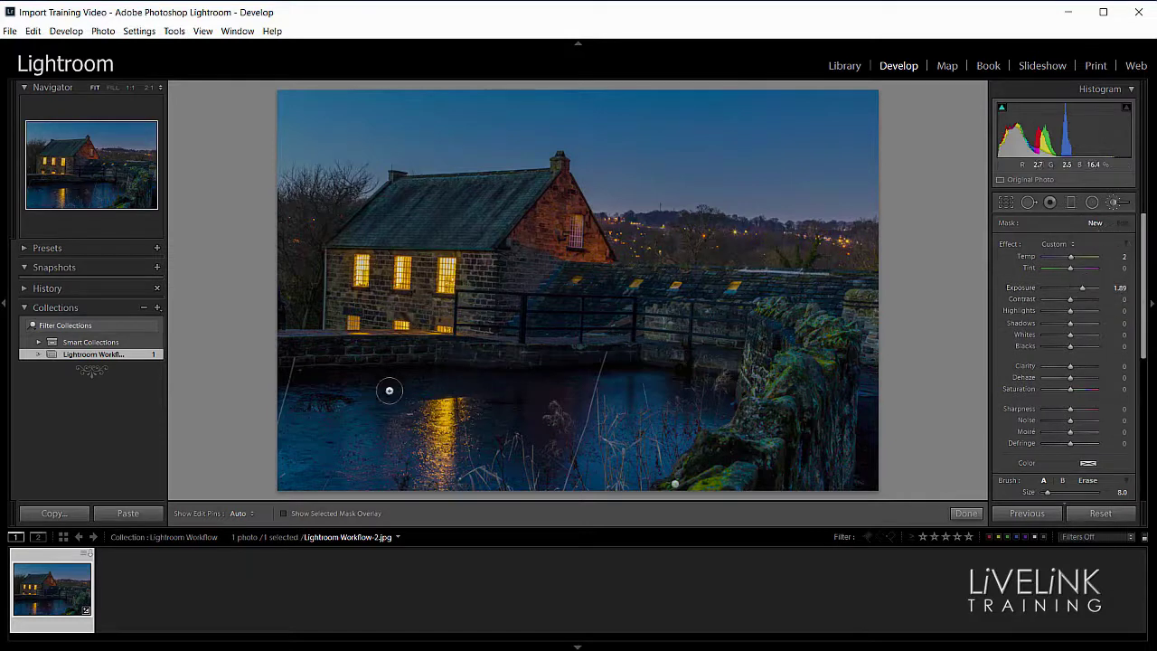
key("h")
left_click_drag(316, 356, 637, 354)
key("h")
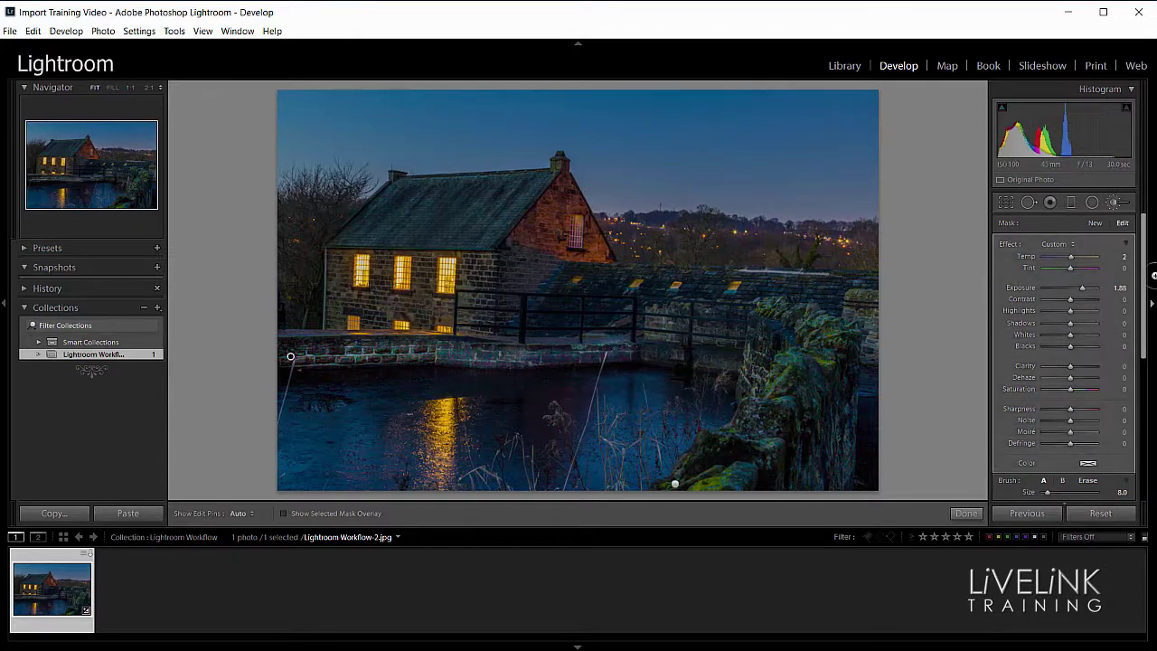
Erase the spill along the top of the low waterside wall's mask with a size 5.0 eraser brush.
left_click(1088, 480)
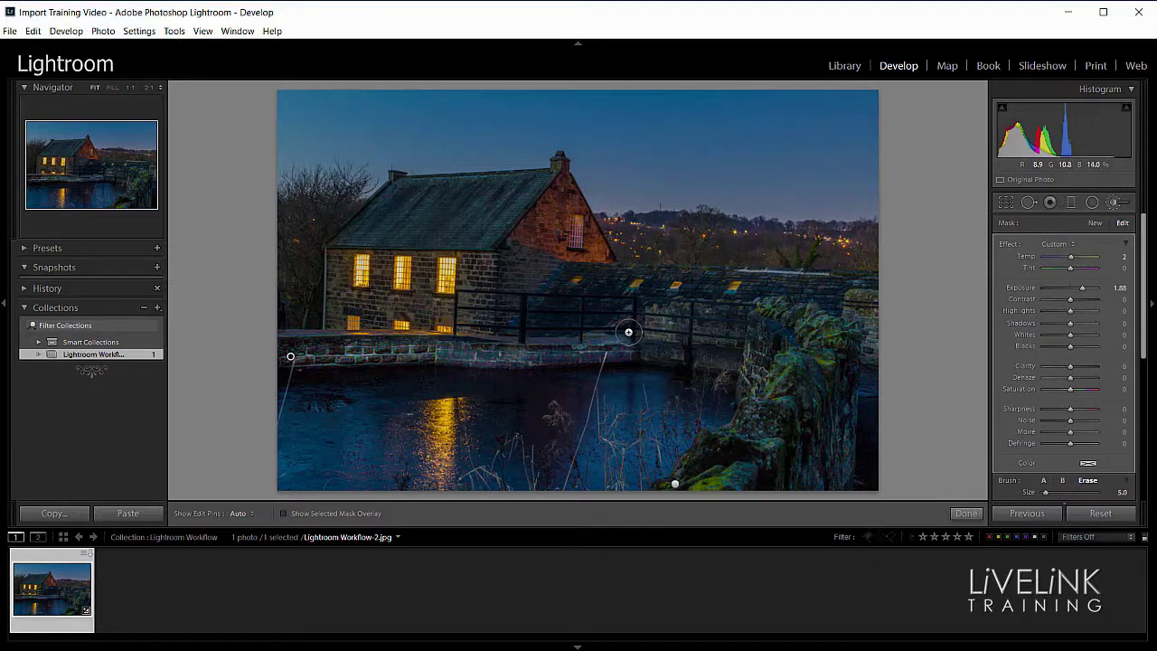
key("h")
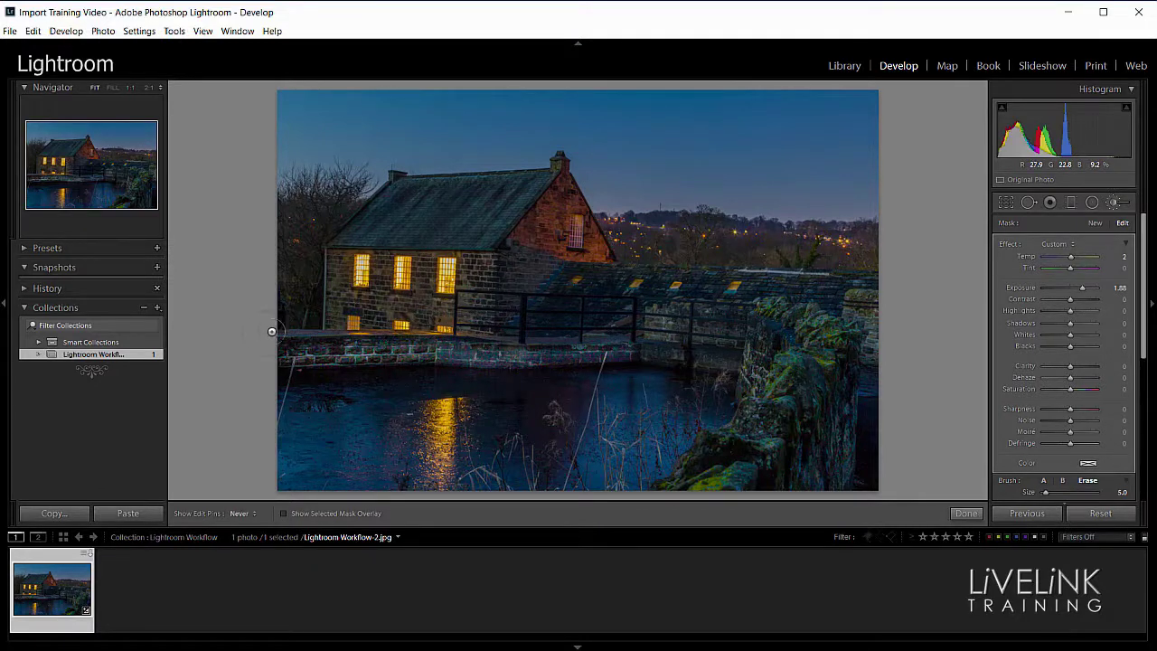
key("h")
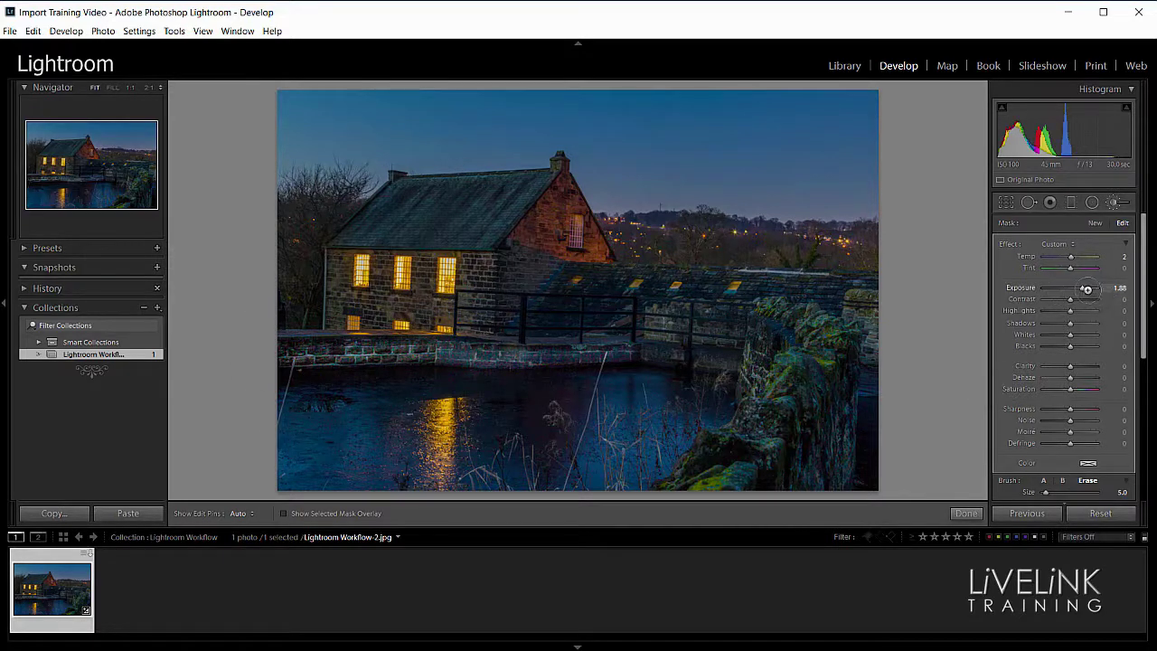
Set the waterside wall mask to Exposure 0.69, Shadows 72 and Clarity 47, and close the Adjustment Brush.
left_click_drag(1083, 287, 1088, 323)
left_click_drag(1069, 364, 1082, 363)
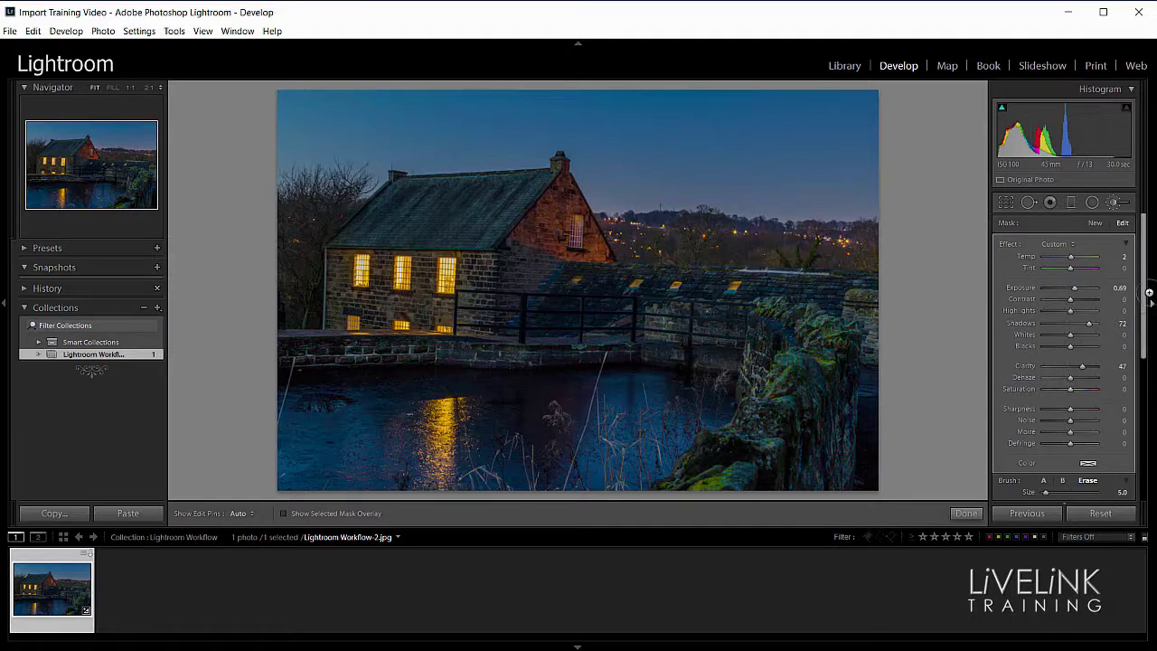
left_click(1117, 201)
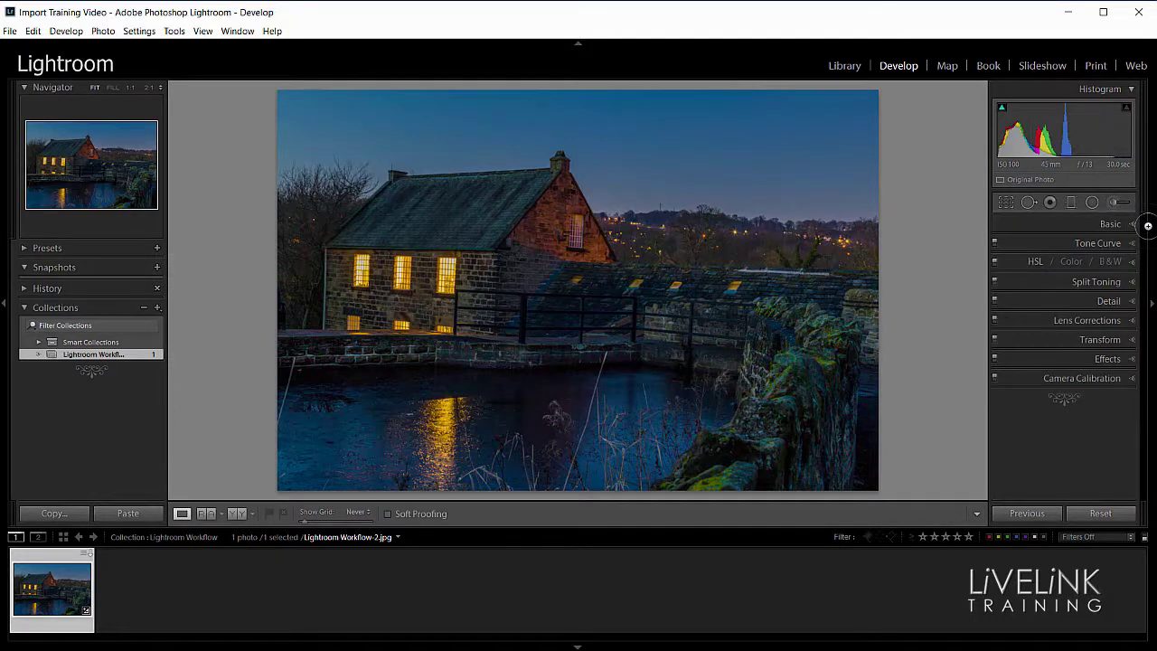
Compare the photo side by side with its original, return to the single view, and set the white balance Temp to +12.
key("y")
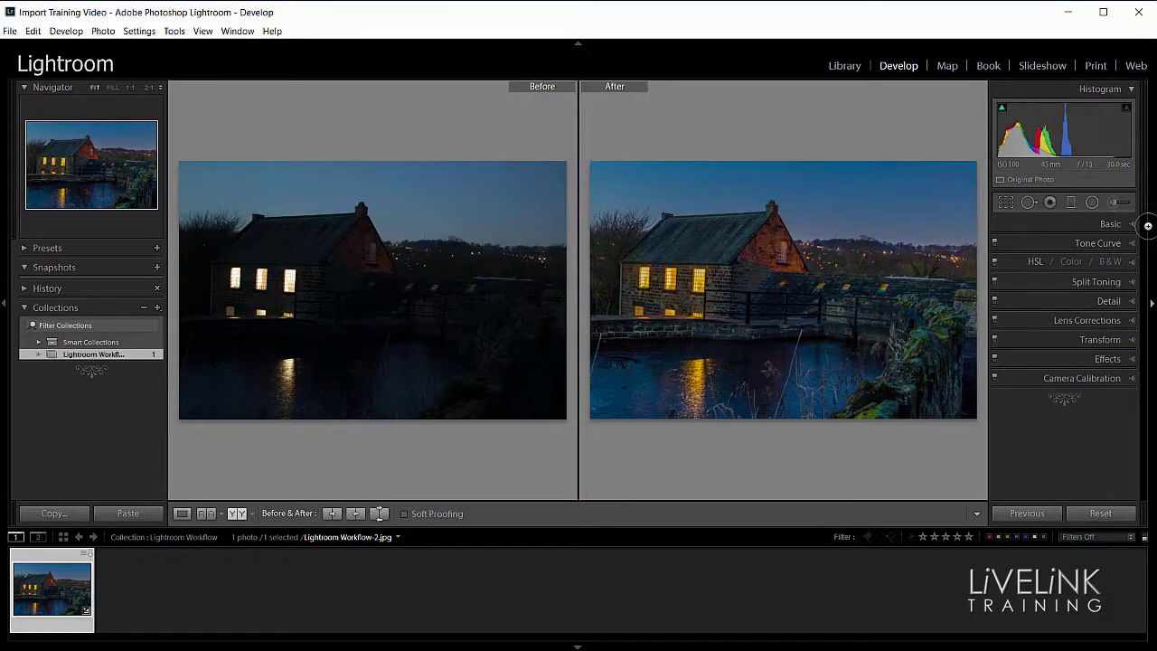
key("y")
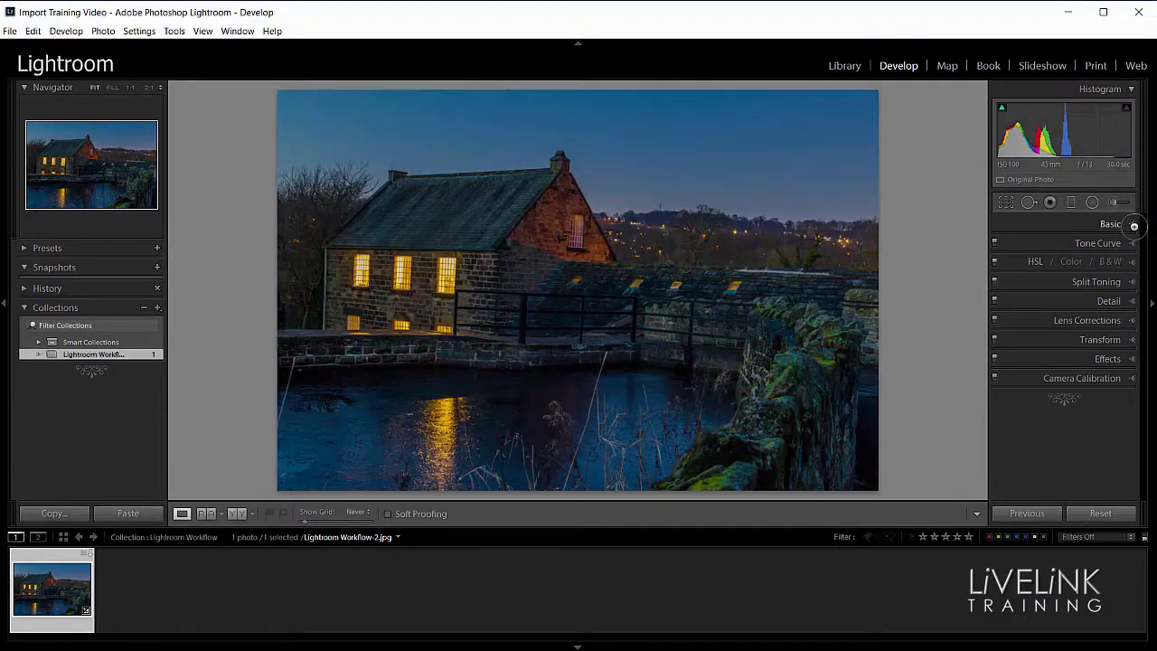
left_click(1128, 224)
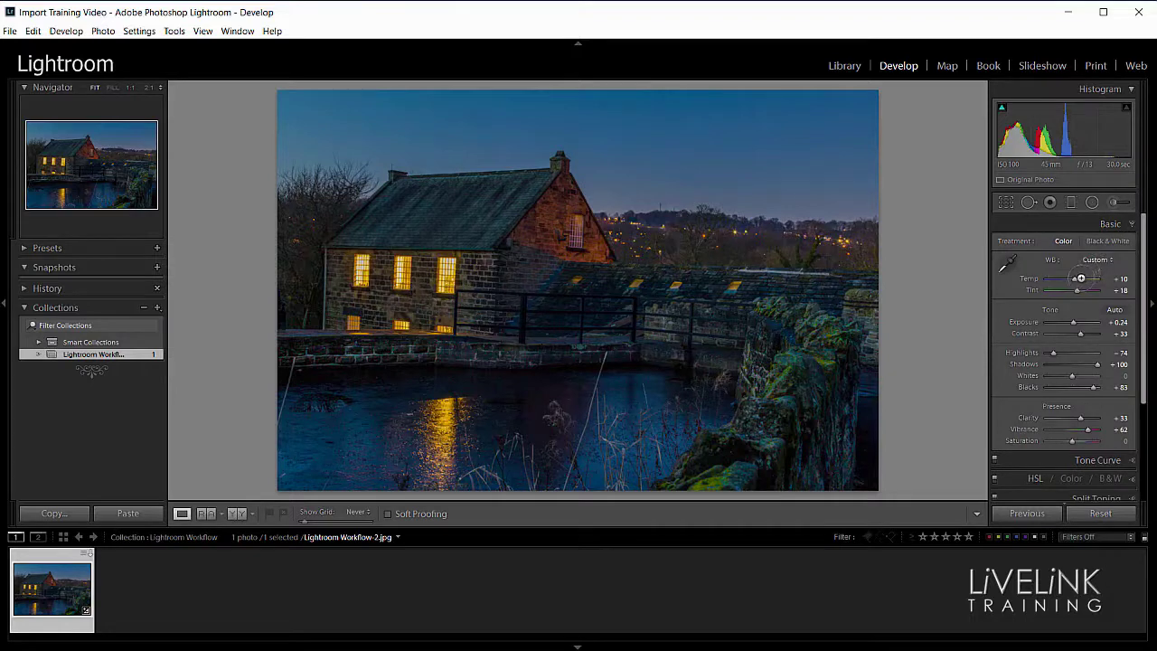
left_click_drag(1074, 278, 1075, 281)
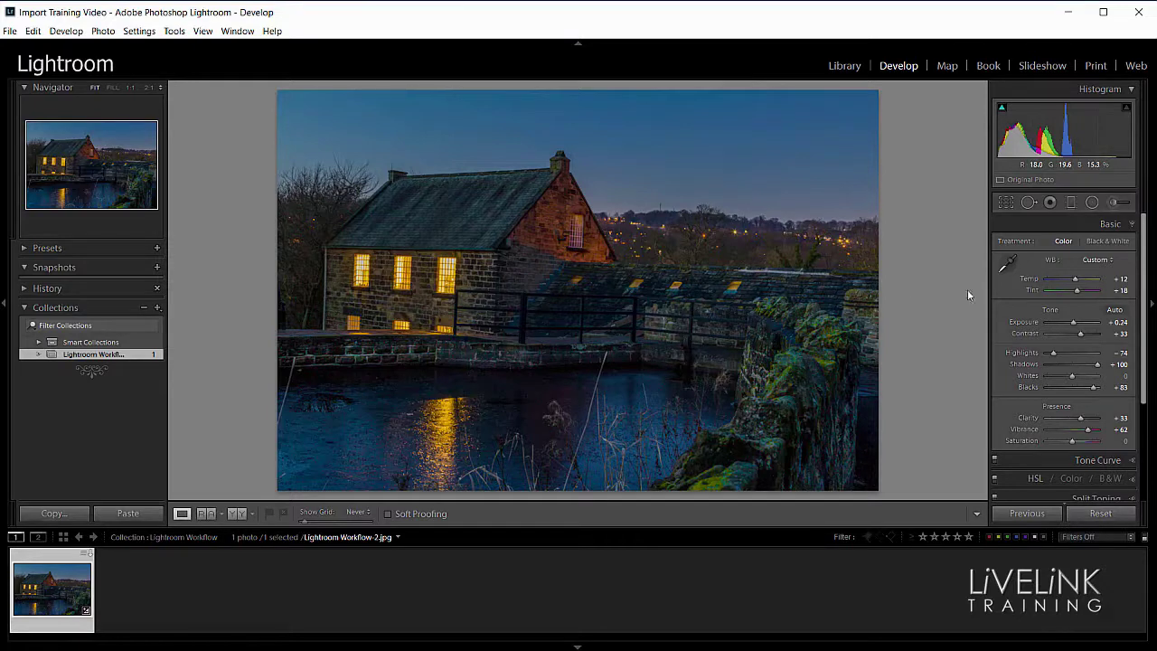
Straighten the photo to an angle of −1.86 with the original aspect ratio locked, and apply the crop.
left_click(1006, 205)
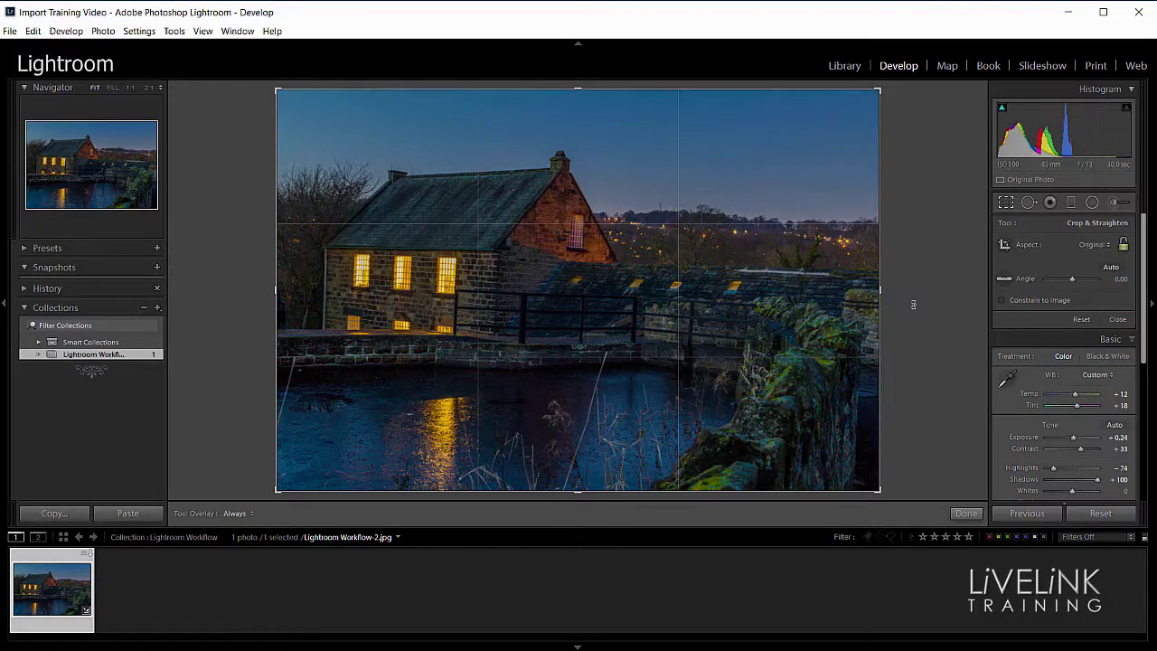
left_click_drag(920, 302, 926, 290)
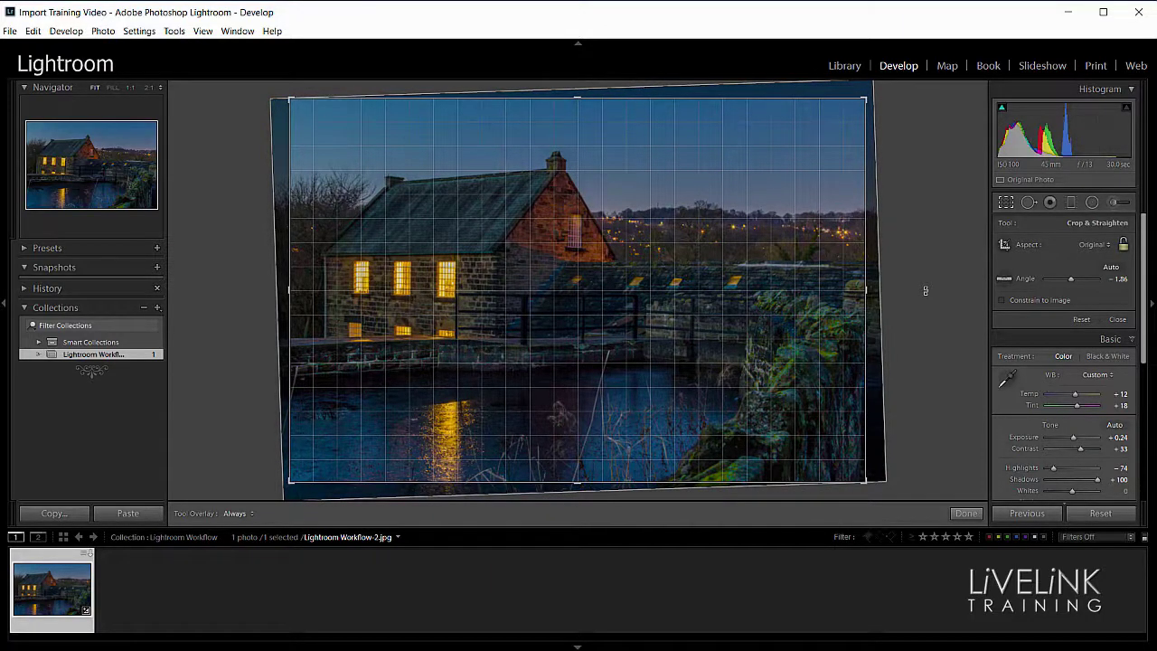
left_click_drag(926, 290, 931, 290)
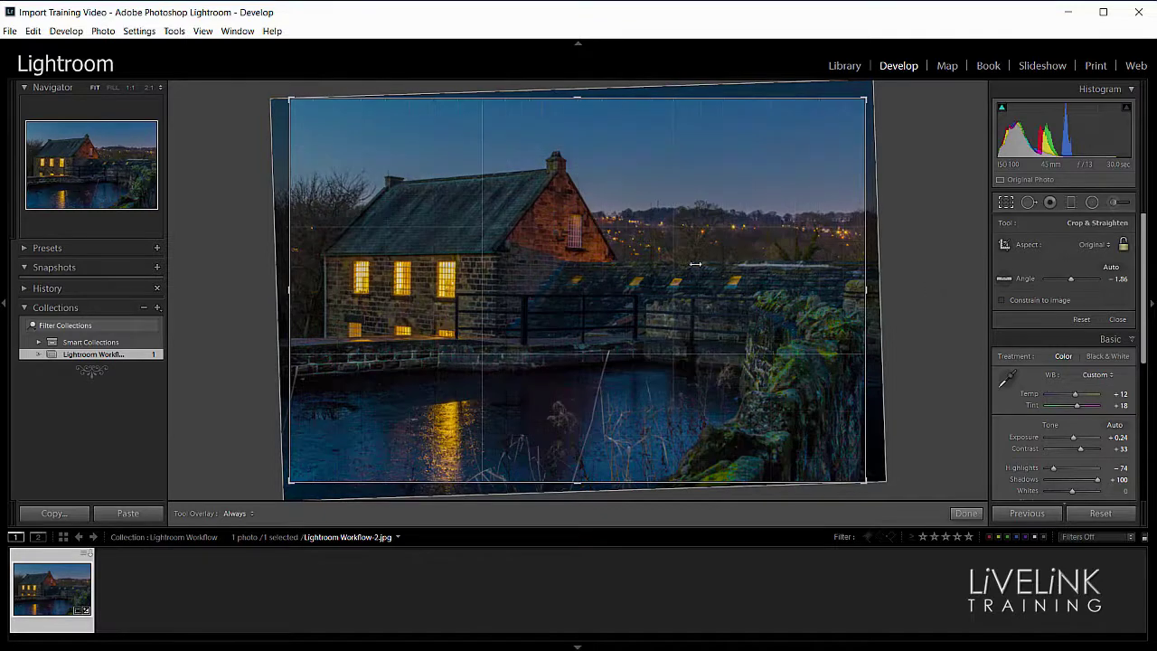
double_click(609, 275)
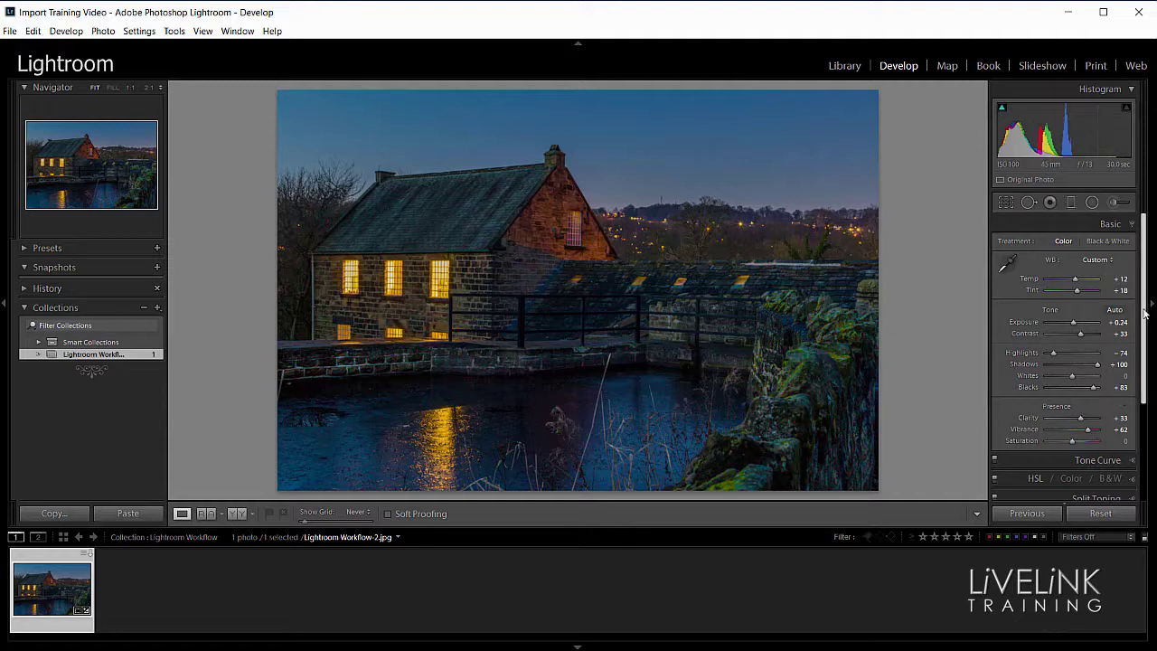
Paint a new size 8.0 Adjustment Brush mask over the yellow window reflection in the water.
left_click(1119, 202)
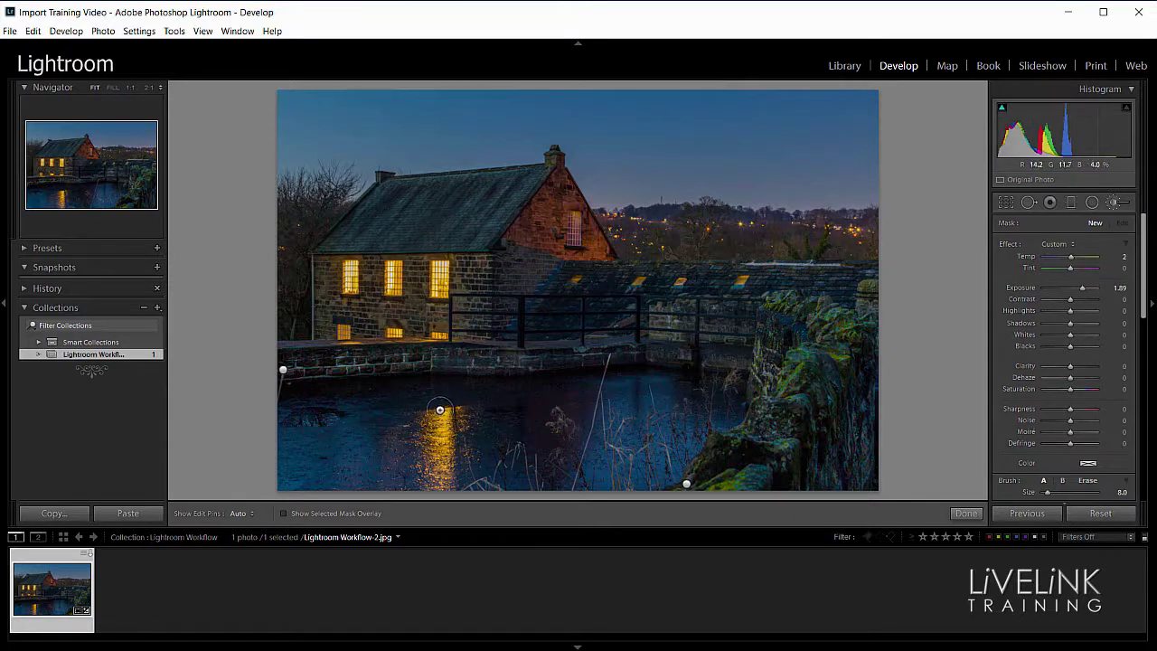
key("h")
key("h")
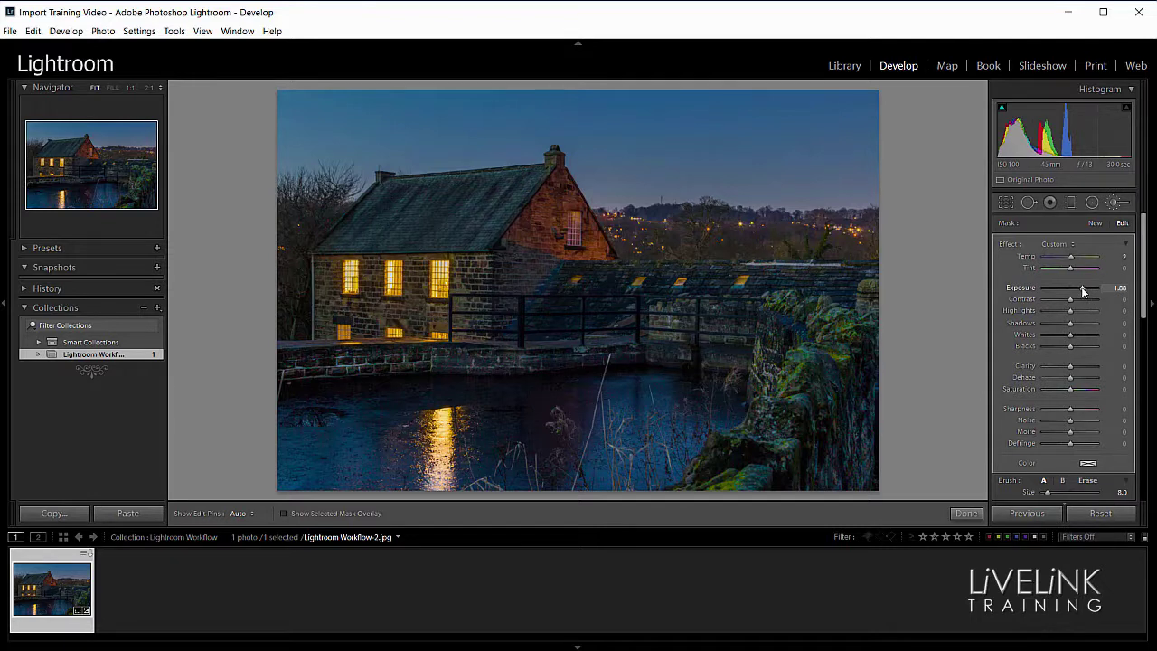
Set the reflection mask to Exposure 0.23, Highlights 59 and Clarity 29, and show its mask overlay.
left_click_drag(1080, 292, 1073, 299)
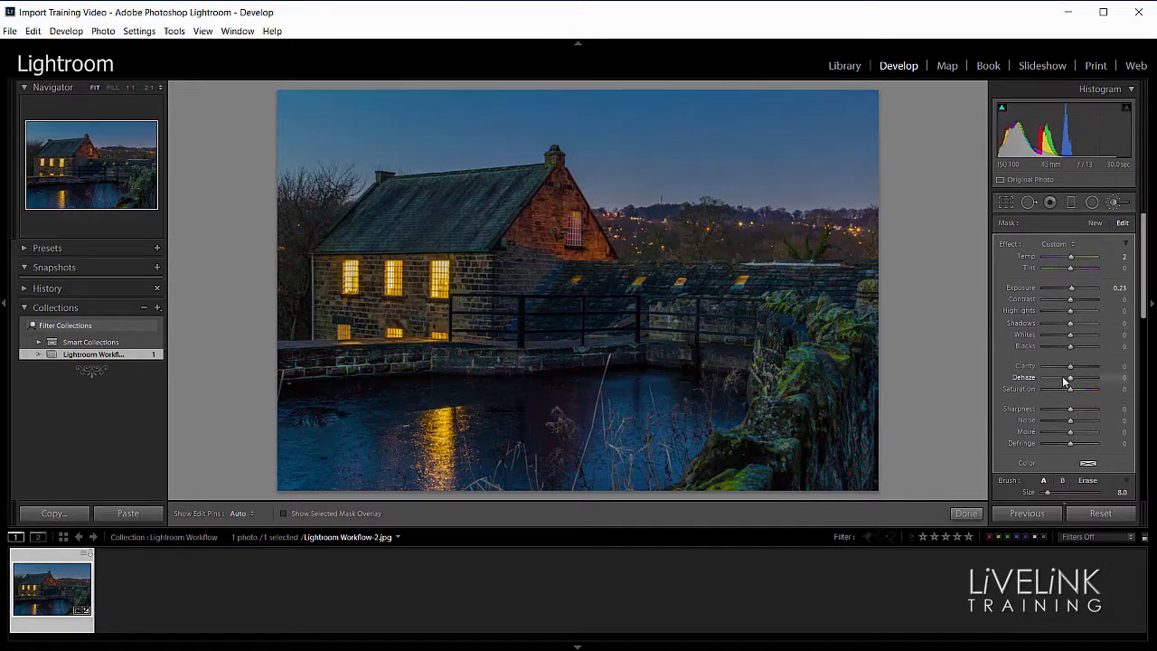
left_click_drag(1075, 314, 1090, 313)
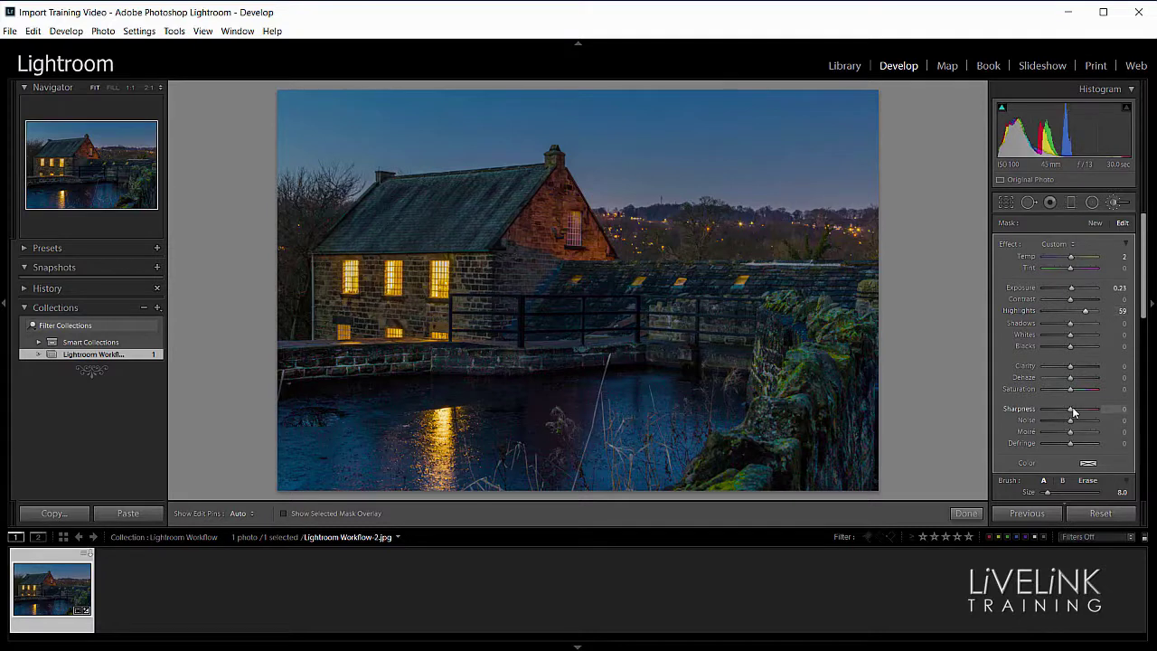
mouse_move(1072, 369)
left_mouse_down()
mouse_move(1093, 369)
mouse_move(1080, 375)
left_mouse_up()
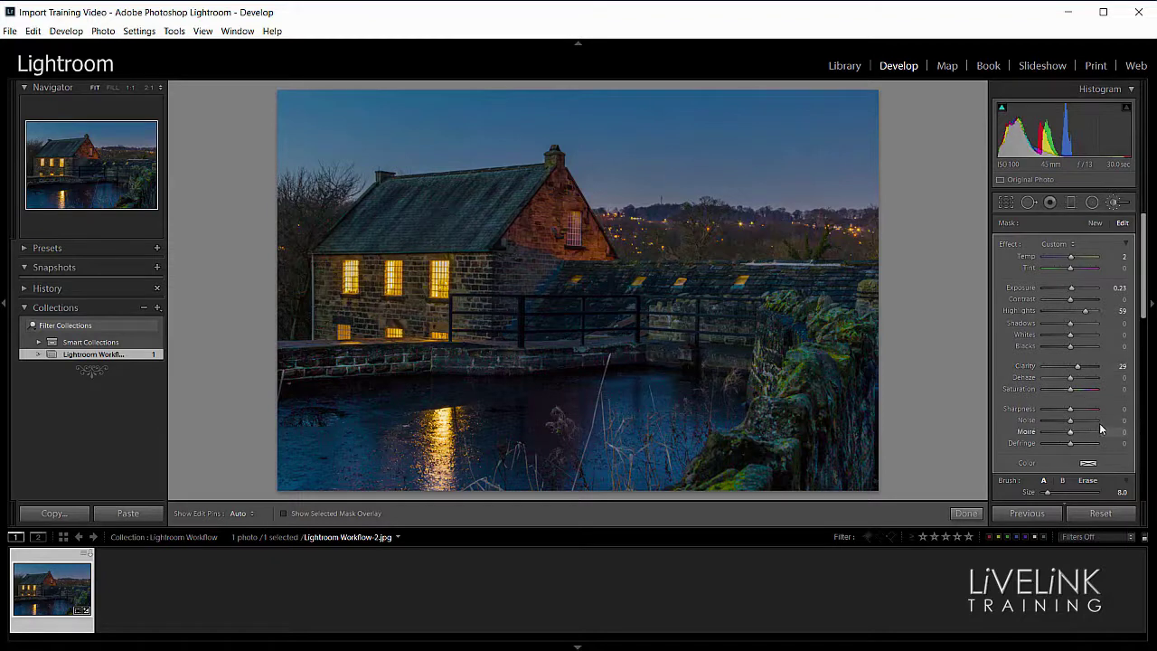
left_click(283, 514)
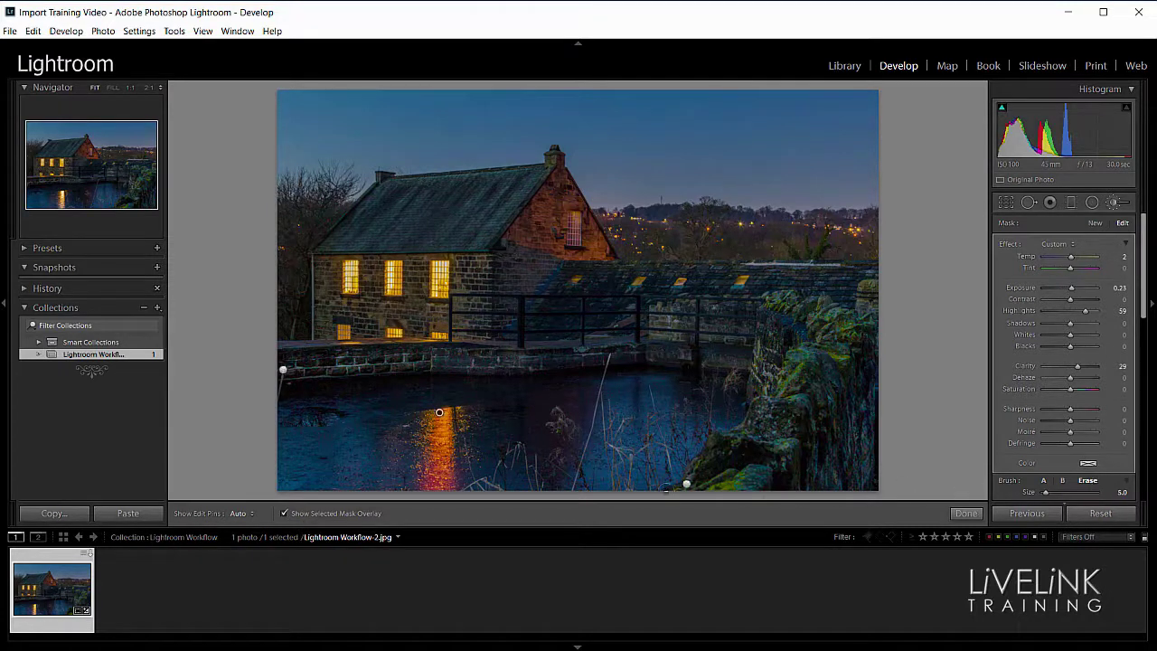
Check the reflection adjustment without its edit pins, hide the mask overlay, and close the Adjustment Brush.
key("h")
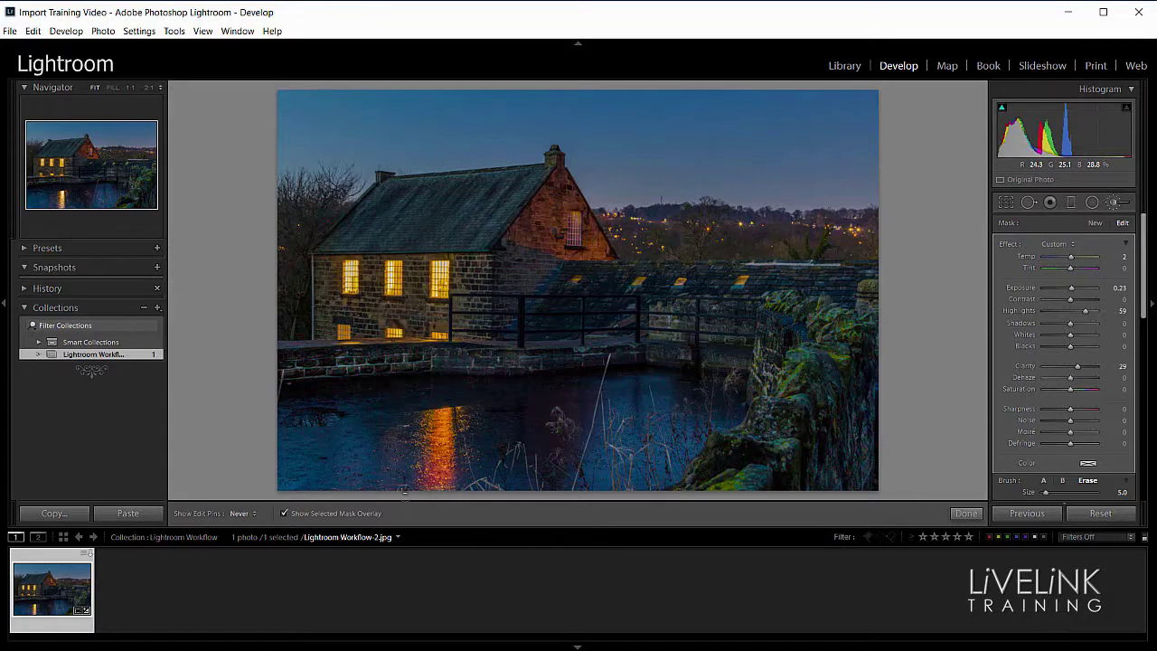
key("h")
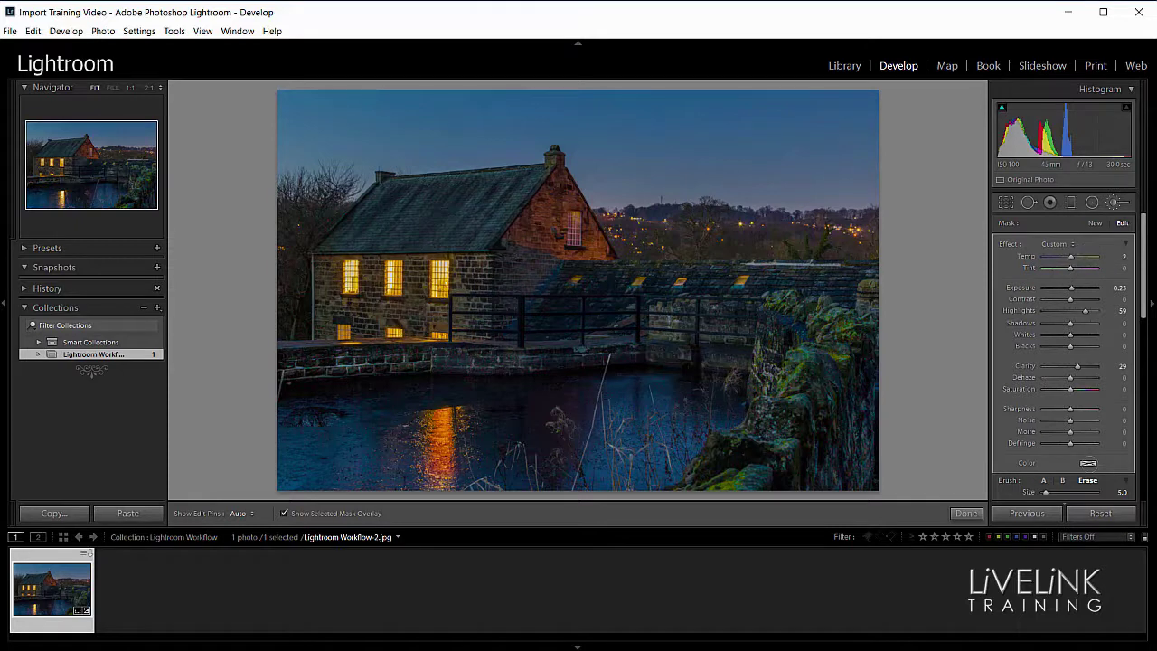
key("o")
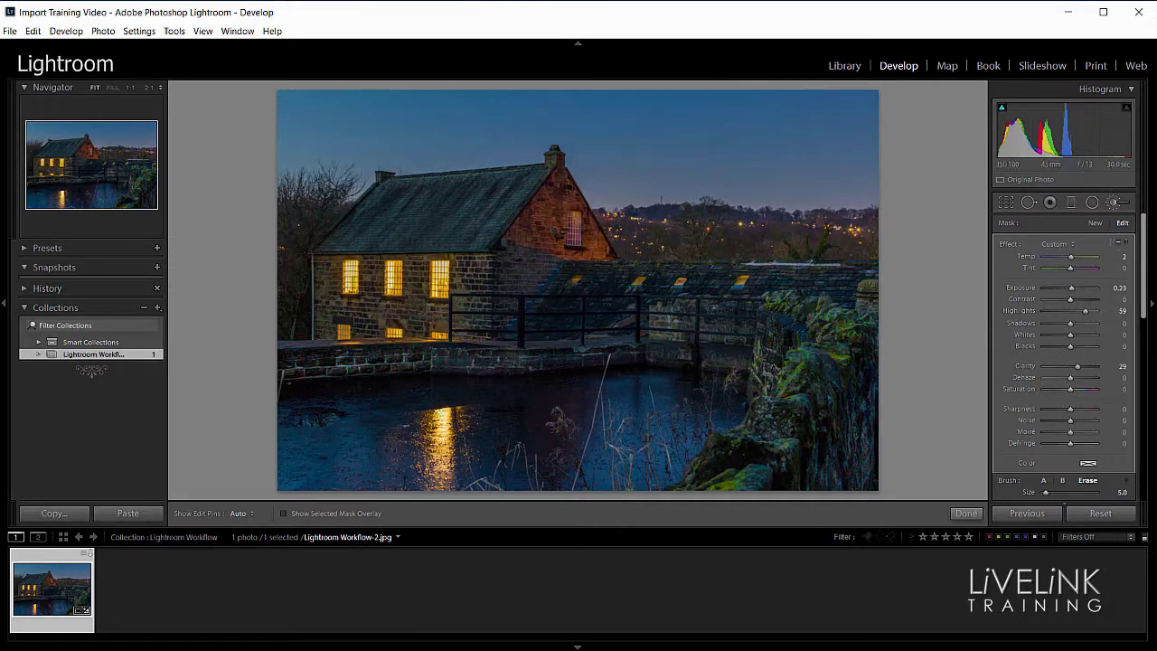
left_click(1115, 202)
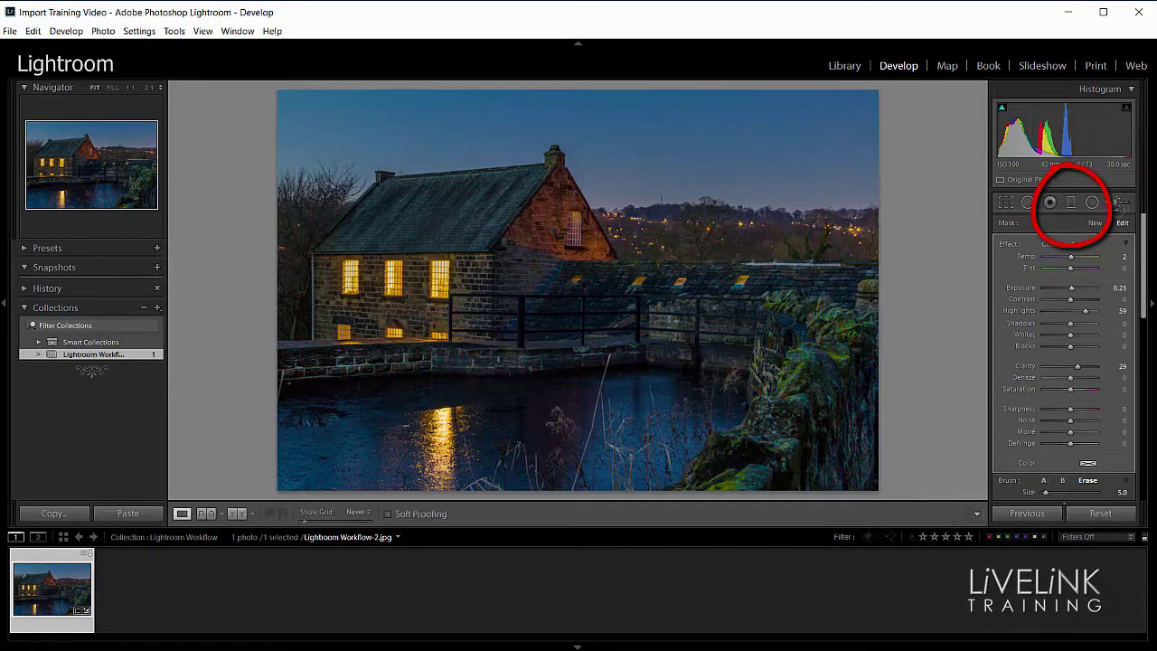
Add a Graduated Filter from the sky down to the railings, with Exposure −0.23, Contrast 49 and Shadows −61.
left_click(1071, 202)
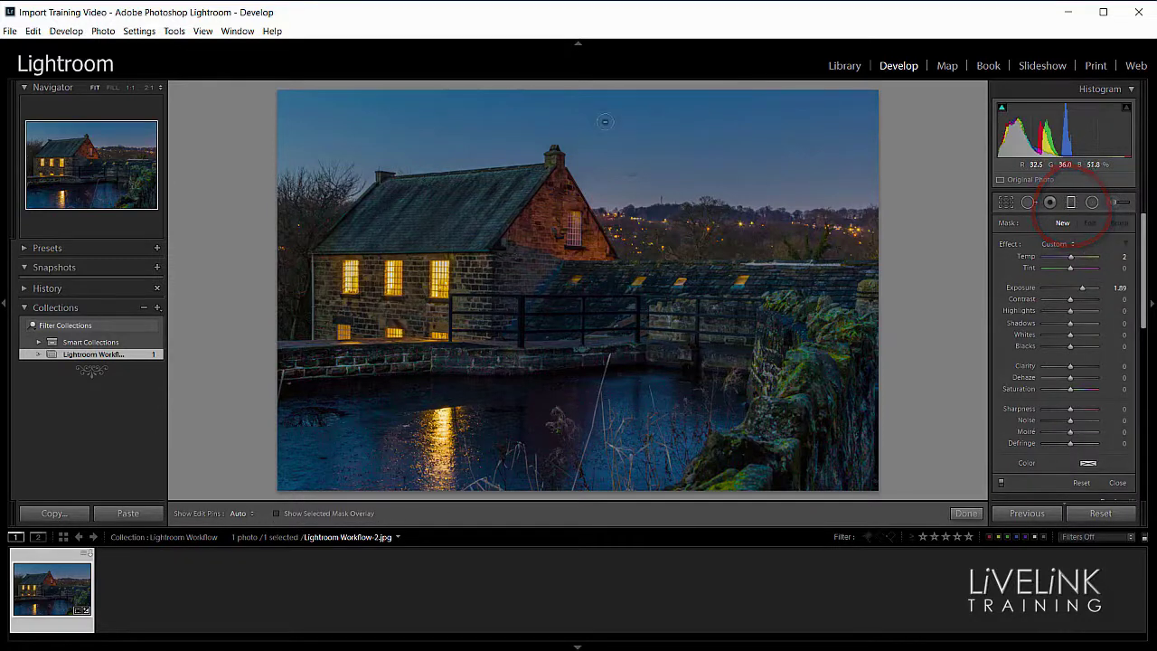
left_click_drag(599, 124, 604, 305)
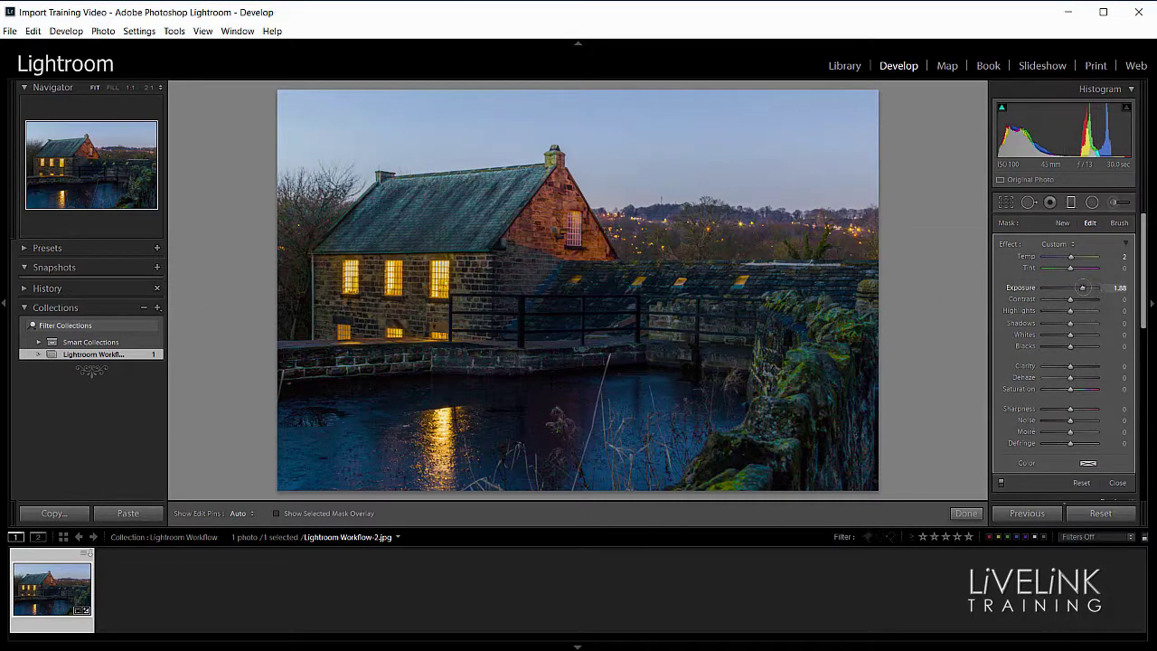
left_click_drag(1076, 288, 1071, 290)
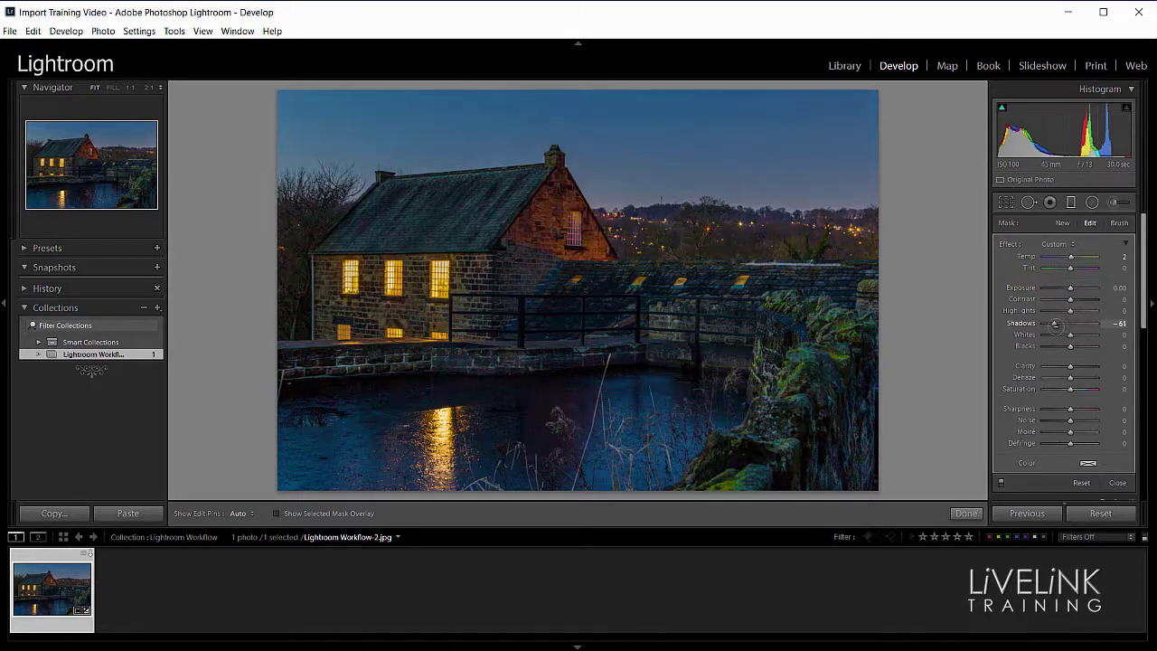
left_click_drag(1056, 324, 1069, 288)
mouse_move(586, 287)
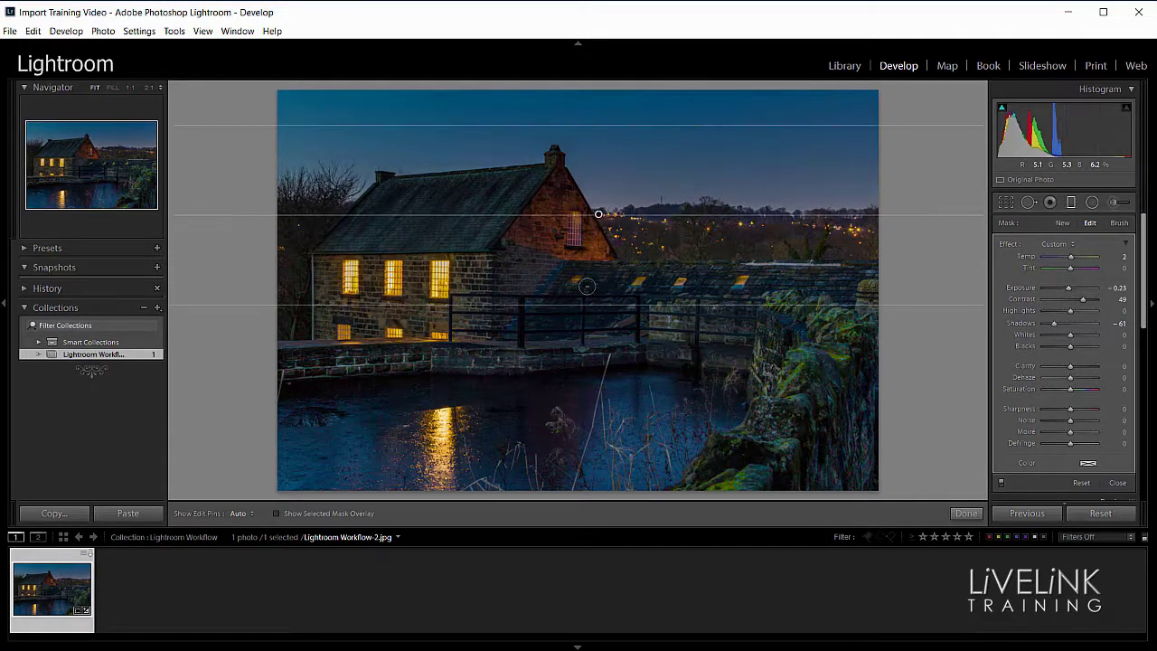
Show the graduated filter's mask overlay and brush extra masking over the distant trees above the low roof.
left_click(277, 514)
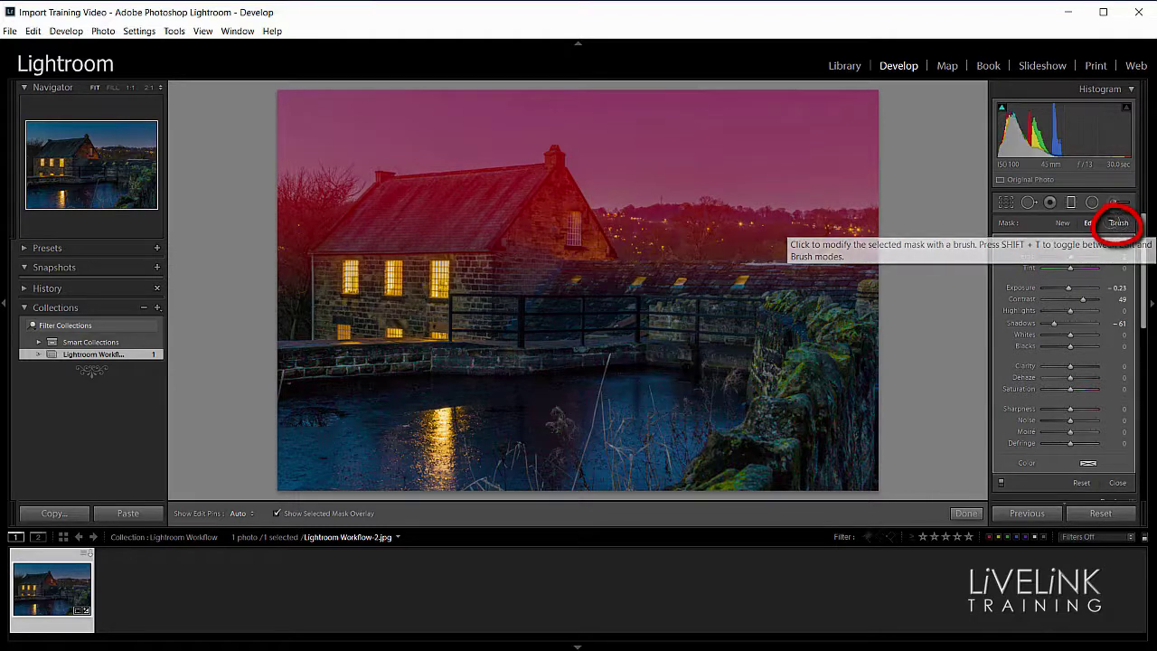
left_click(1119, 224)
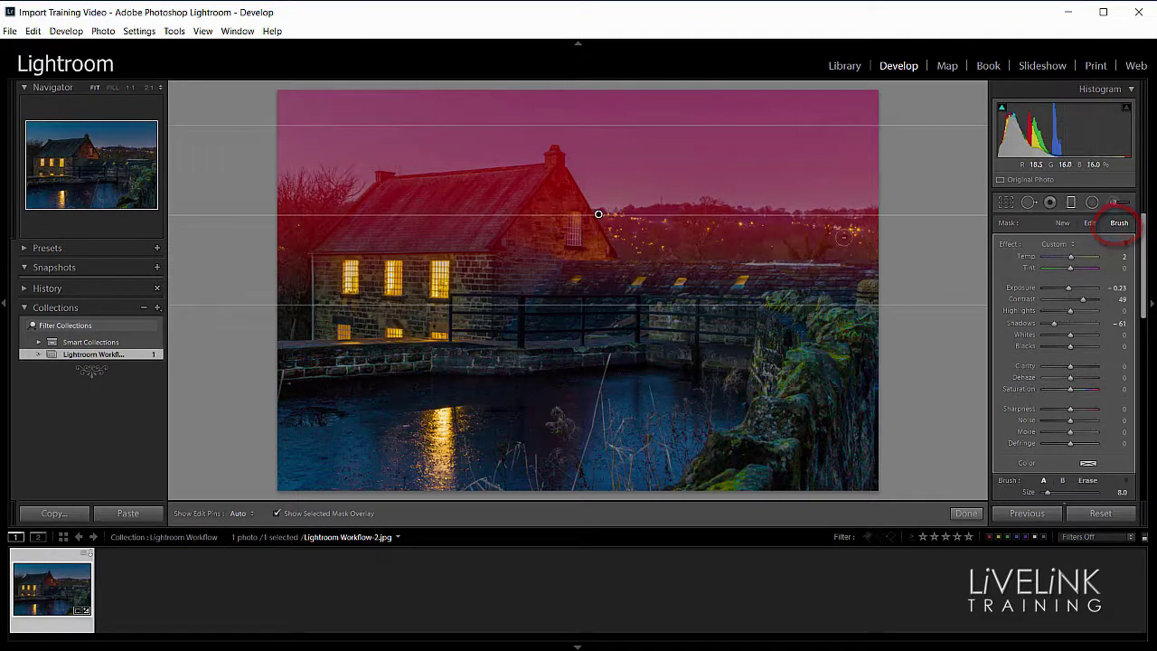
key("h")
key("h")
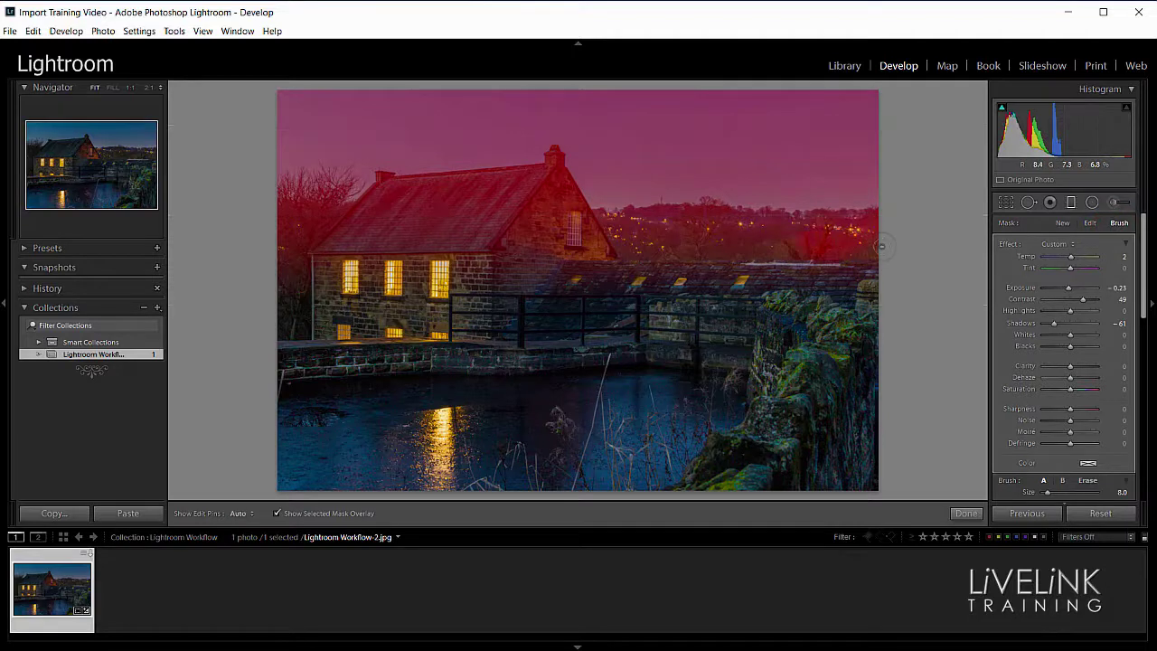
Erase the graduated mask from the trees and hillside beside the mill with the size 8.0 Erase brush.
left_click(1088, 480)
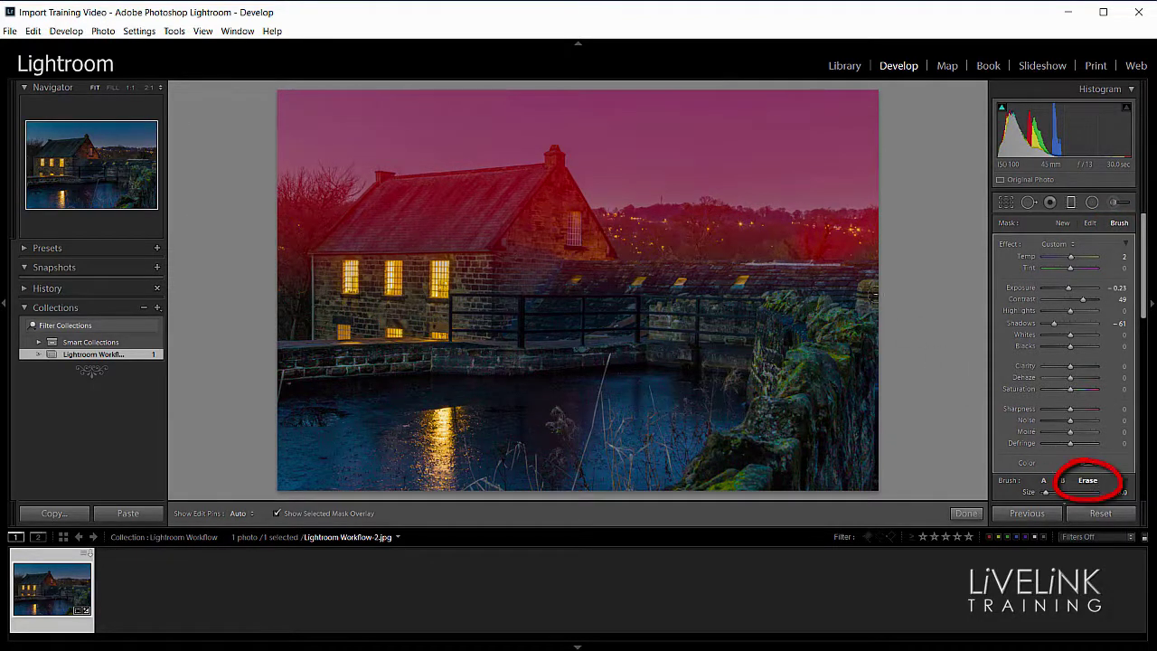
key("h")
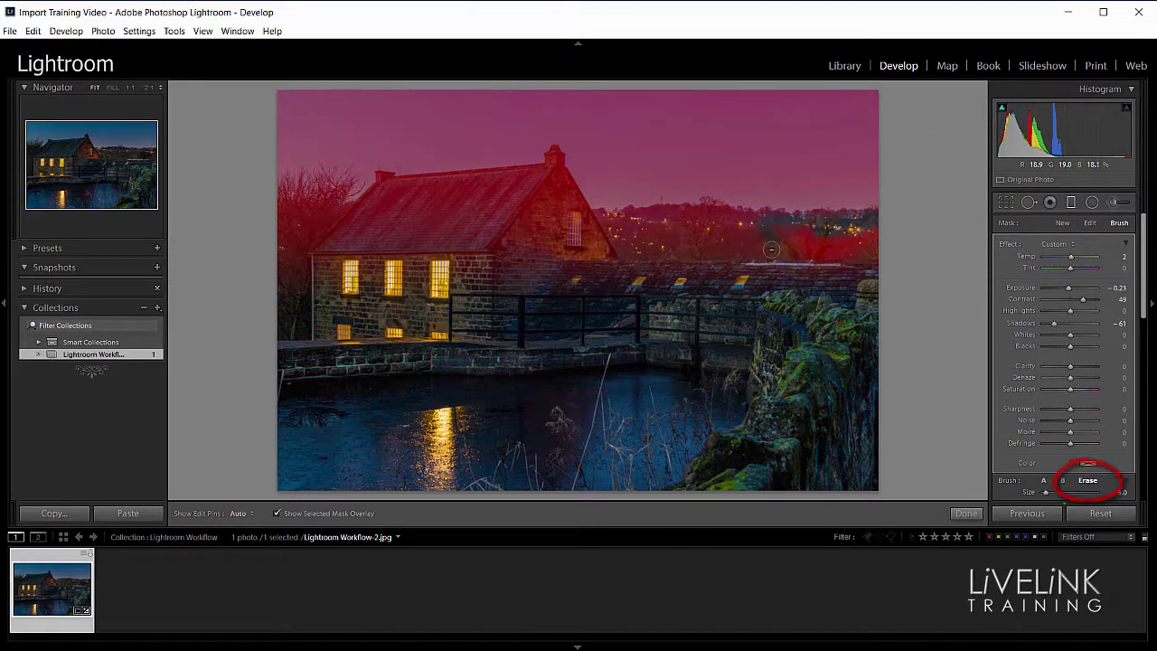
key("h")
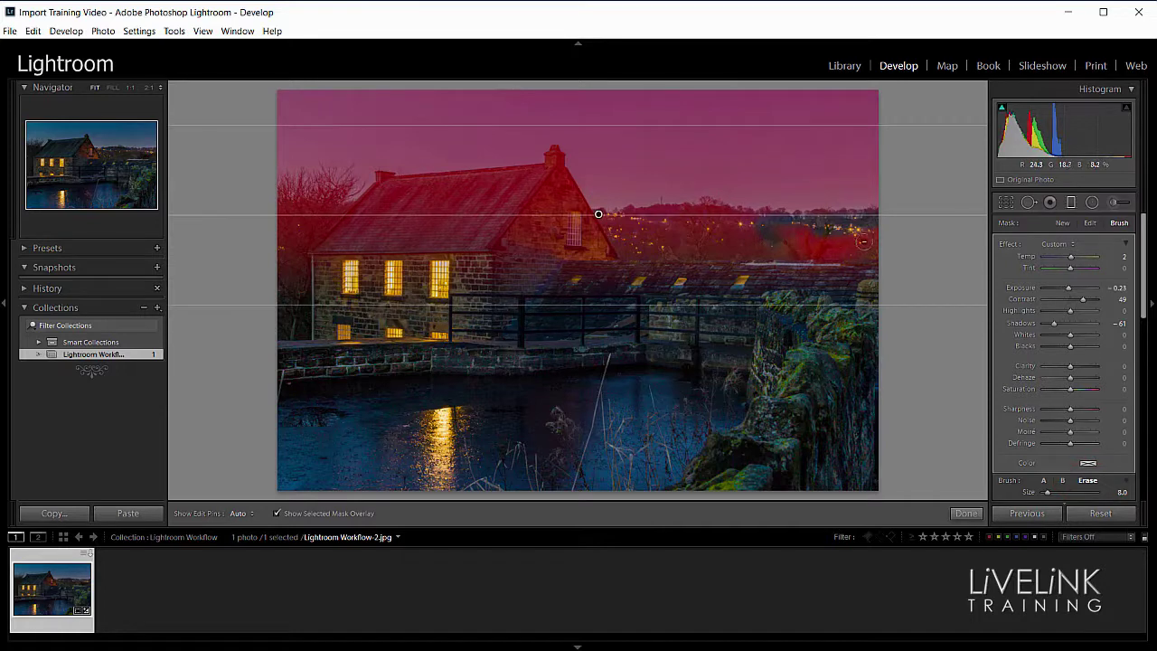
key("h")
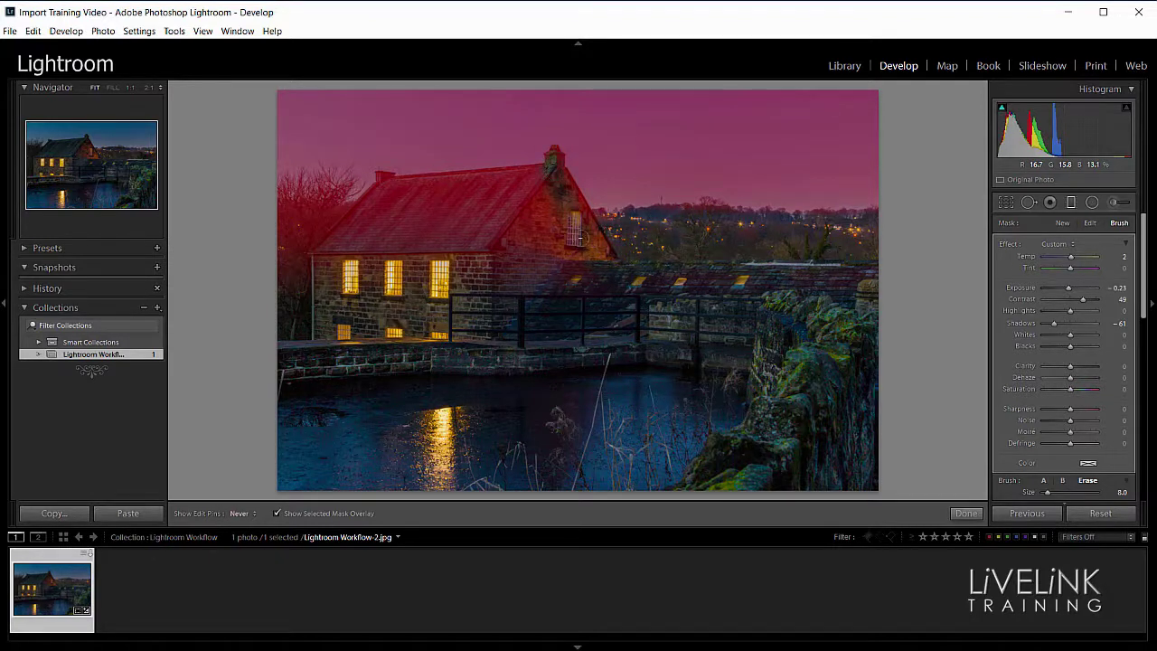
Erase the graduated mask from the mill's slate roof, gable end and upper walls.
mouse_move(462, 185)
left_mouse_down()
mouse_move(391, 190)
mouse_move(514, 185)
left_mouse_up()
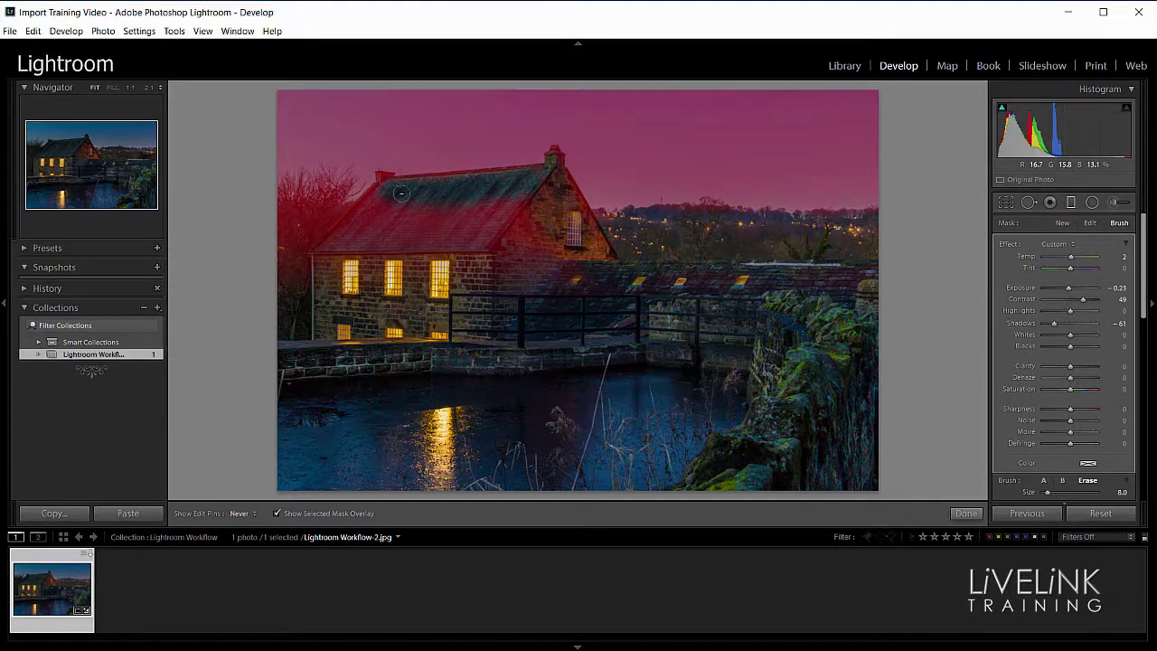
mouse_move(402, 193)
left_mouse_down()
mouse_move(369, 207)
mouse_move(340, 252)
mouse_move(355, 245)
mouse_move(342, 244)
left_mouse_up()
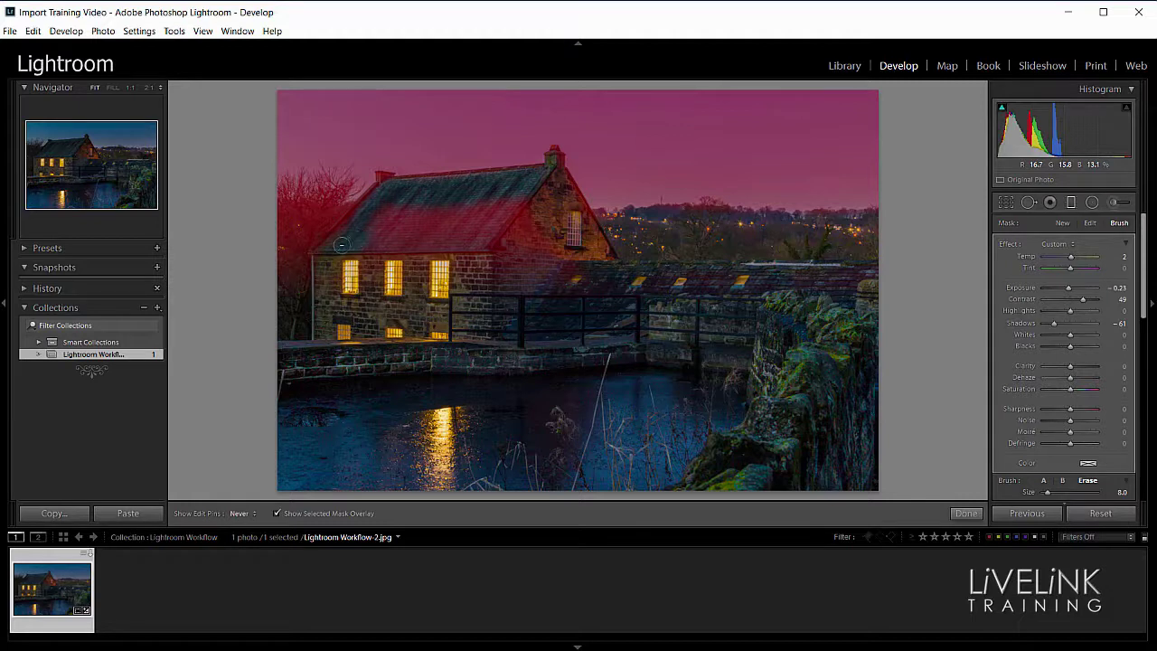
mouse_move(470, 245)
left_mouse_down()
mouse_move(489, 212)
mouse_move(526, 209)
mouse_move(497, 273)
mouse_move(507, 304)
left_mouse_up()
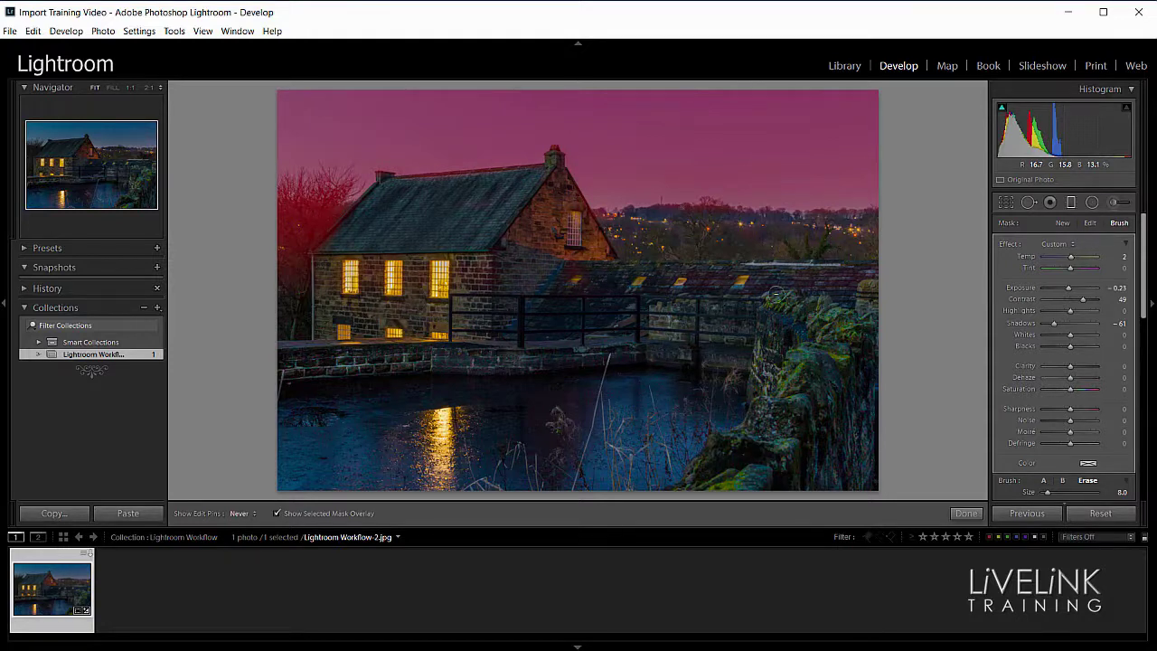
key("h")
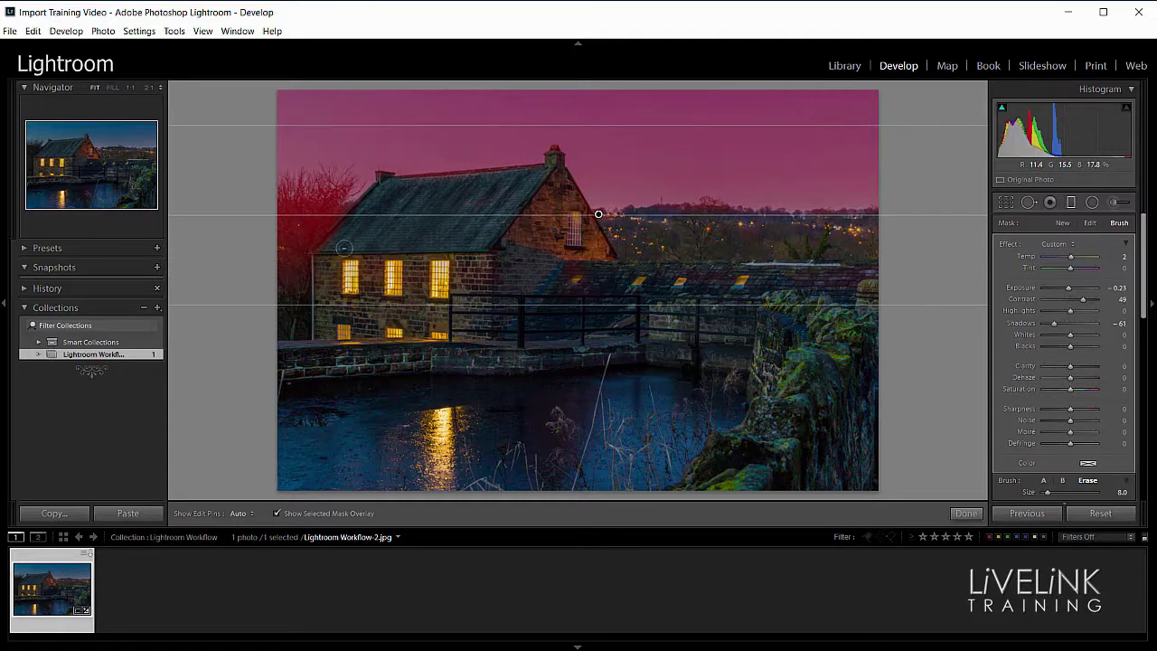
key("h")
key("h")
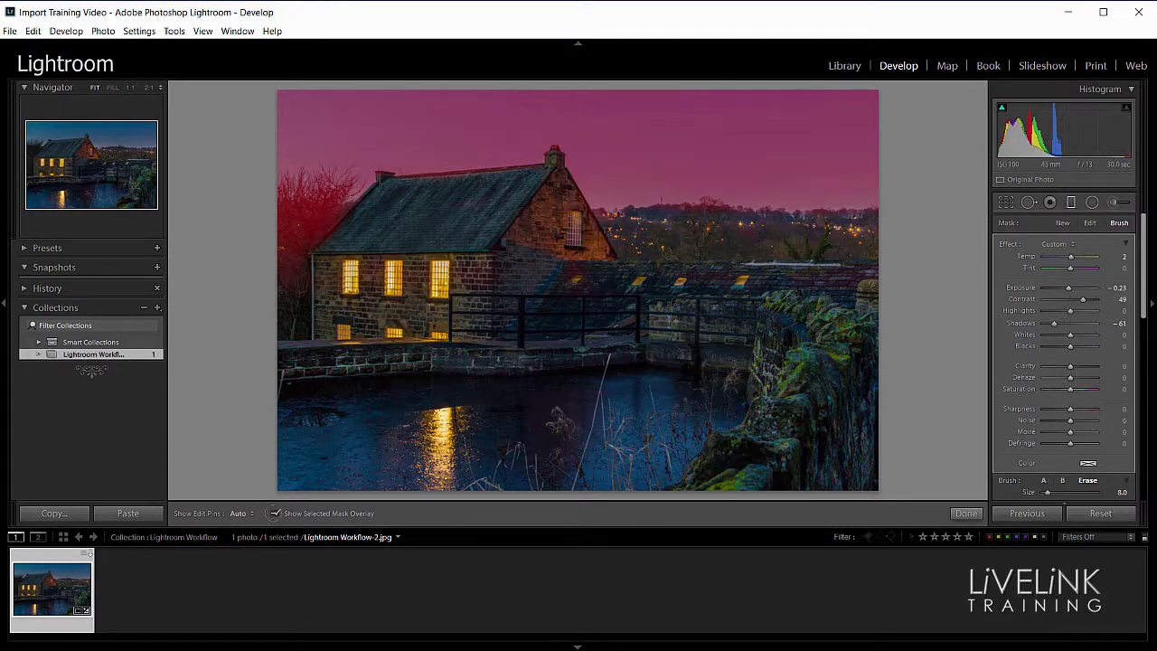
Hide the mask overlay, set the graduated filter's Exposure to −0.32, and close the filter.
key("o")
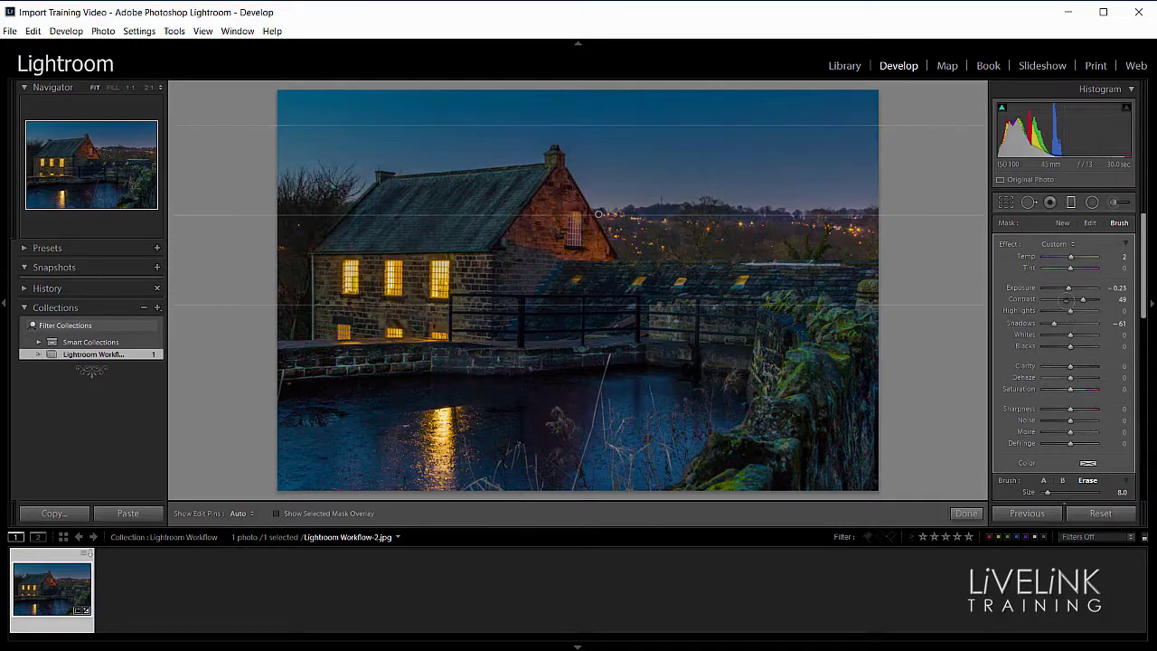
left_click_drag(1069, 287, 1069, 300)
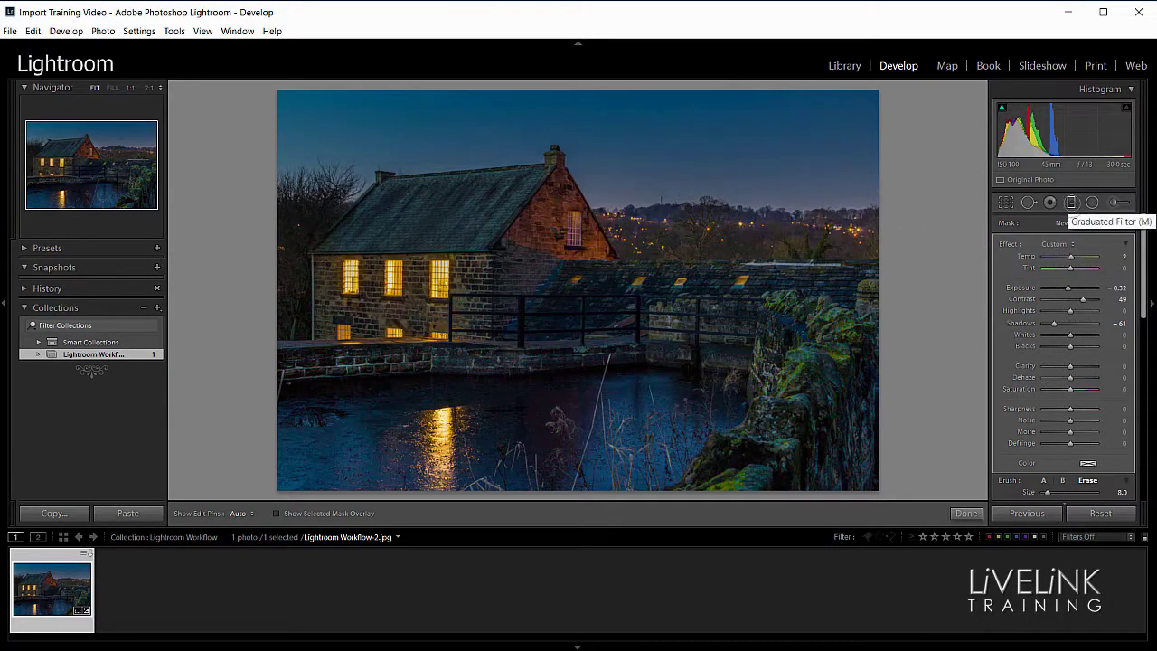
left_click(1071, 202)
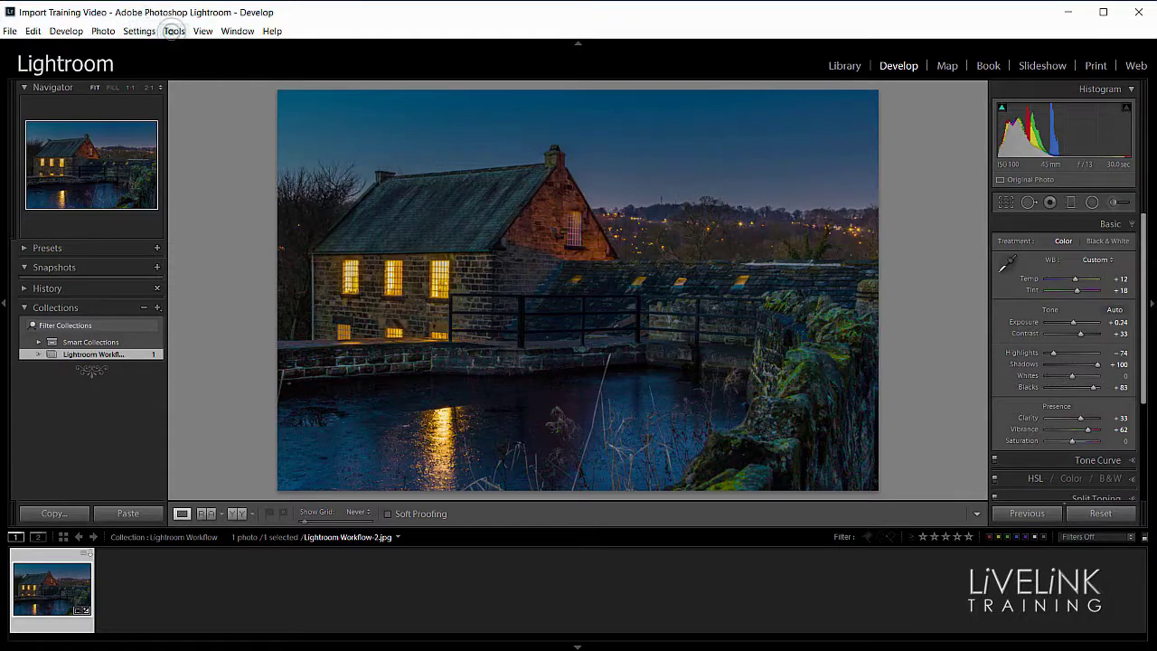
Open the photo in Adobe Photoshop CC 2017 as a copy with Lightroom adjustments.
left_click(103, 30)
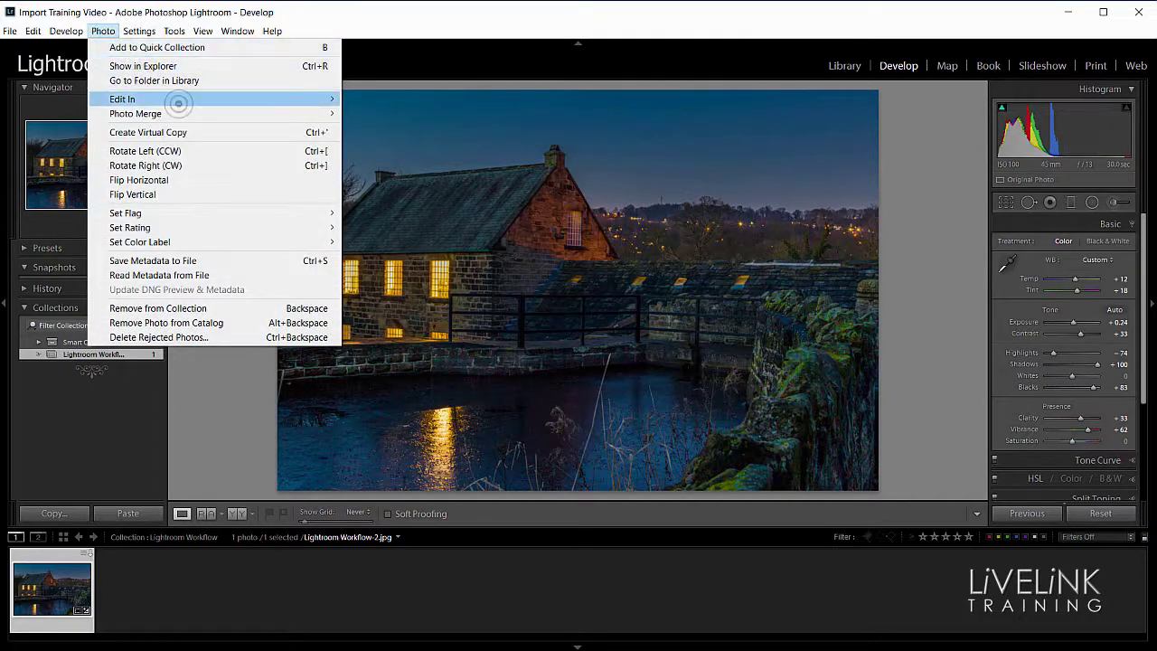
mouse_move(181, 99)
left_click(430, 100)
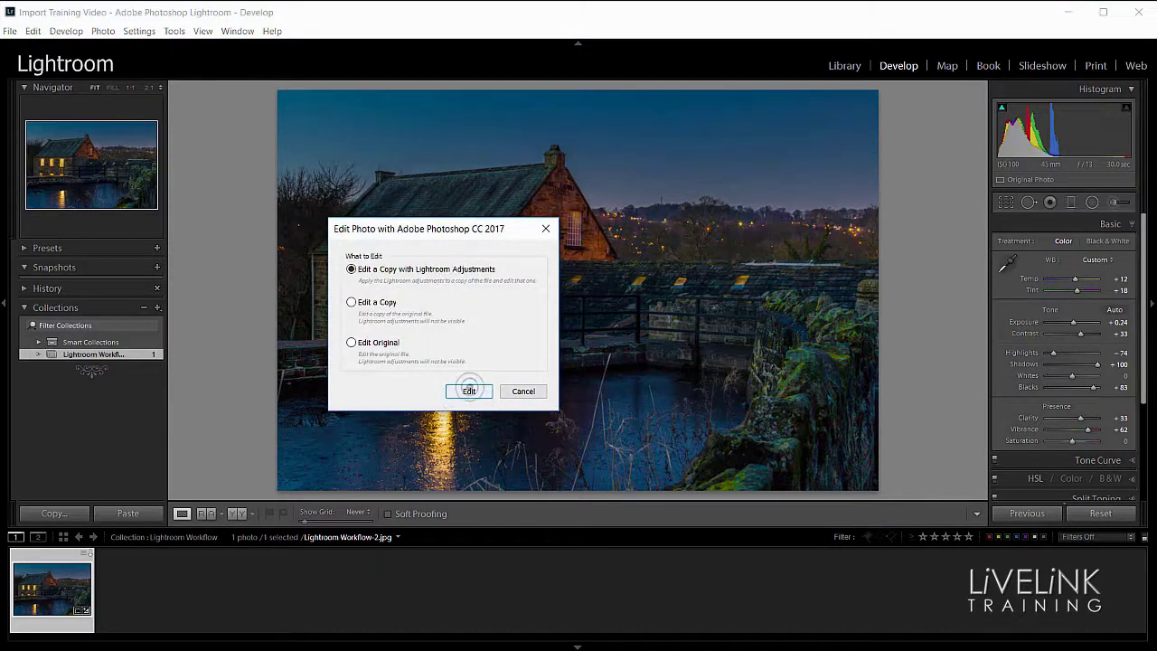
left_click(469, 391)
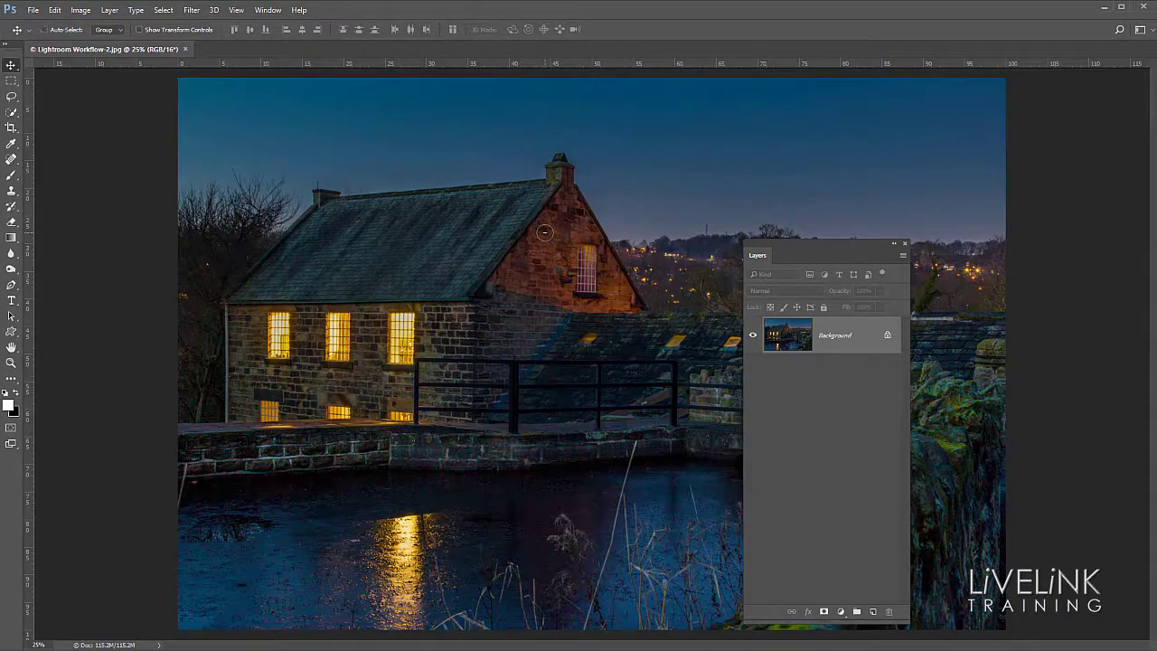
Unlock the Background layer and accept its default blending options.
left_click(545, 232, "alt")
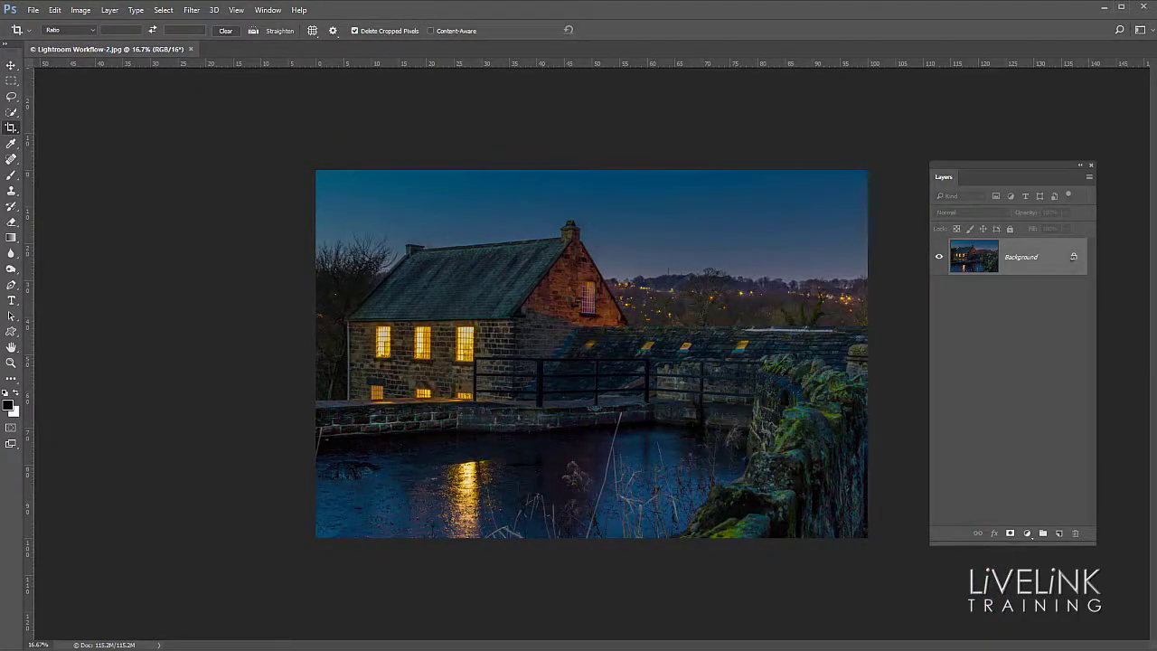
left_click(1073, 256)
double_click(1049, 262)
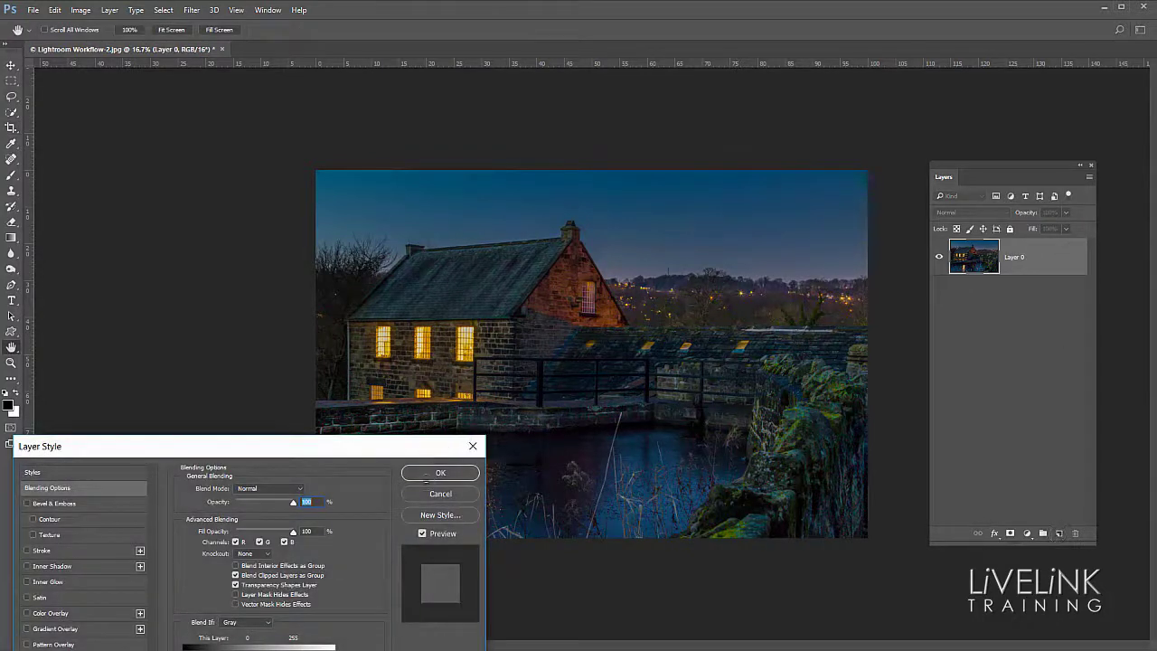
left_click(439, 473)
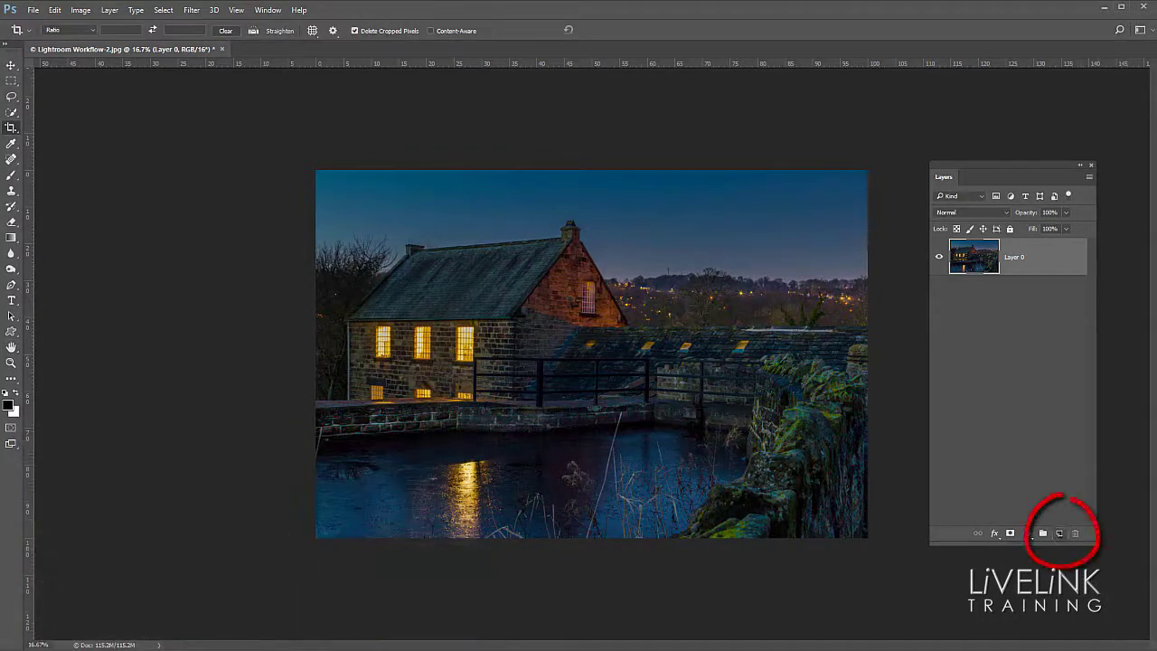
Add a new empty layer, move it below the photo layer, and select the photo layer.
left_click(1060, 533)
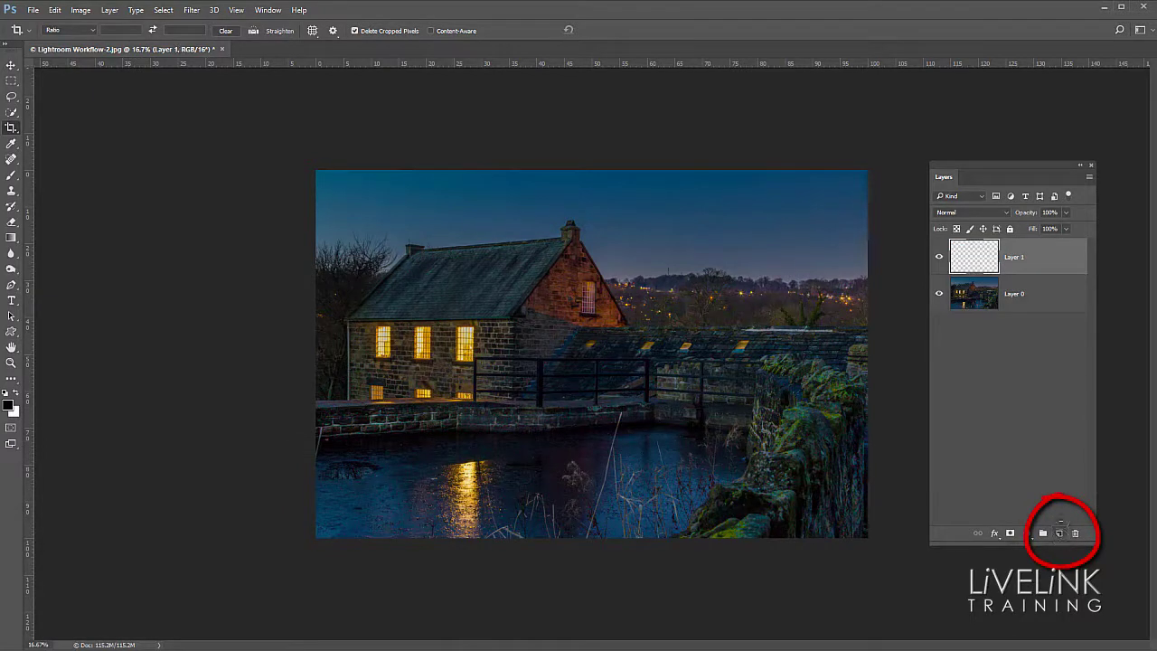
left_click_drag(1035, 261, 1043, 345)
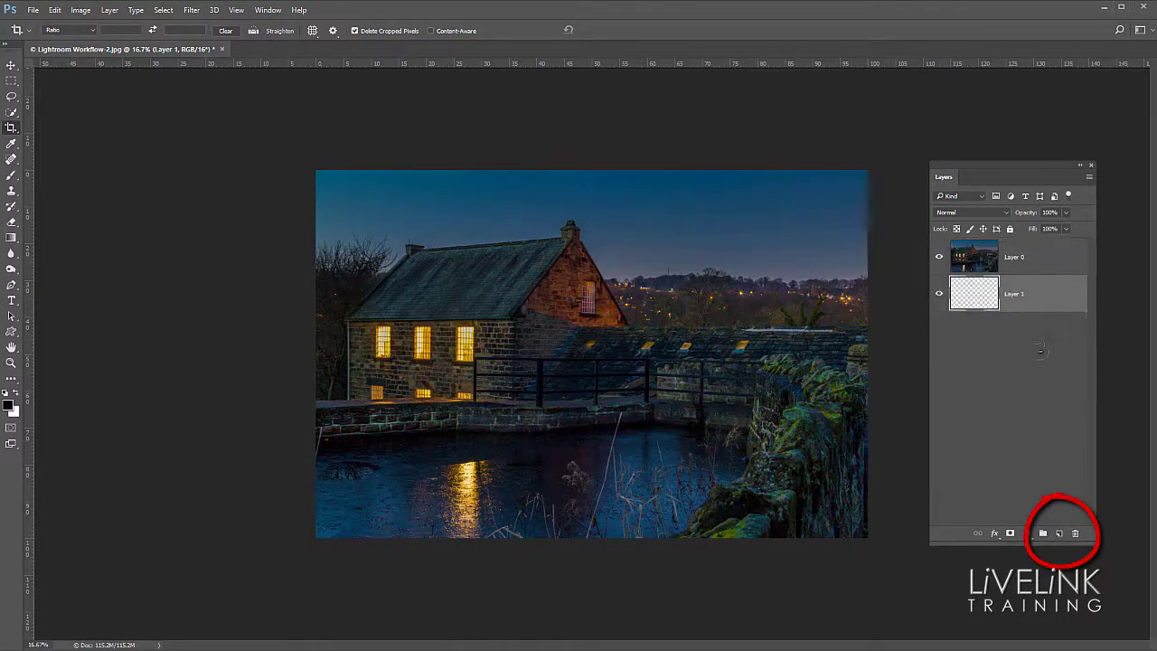
left_click(1035, 267)
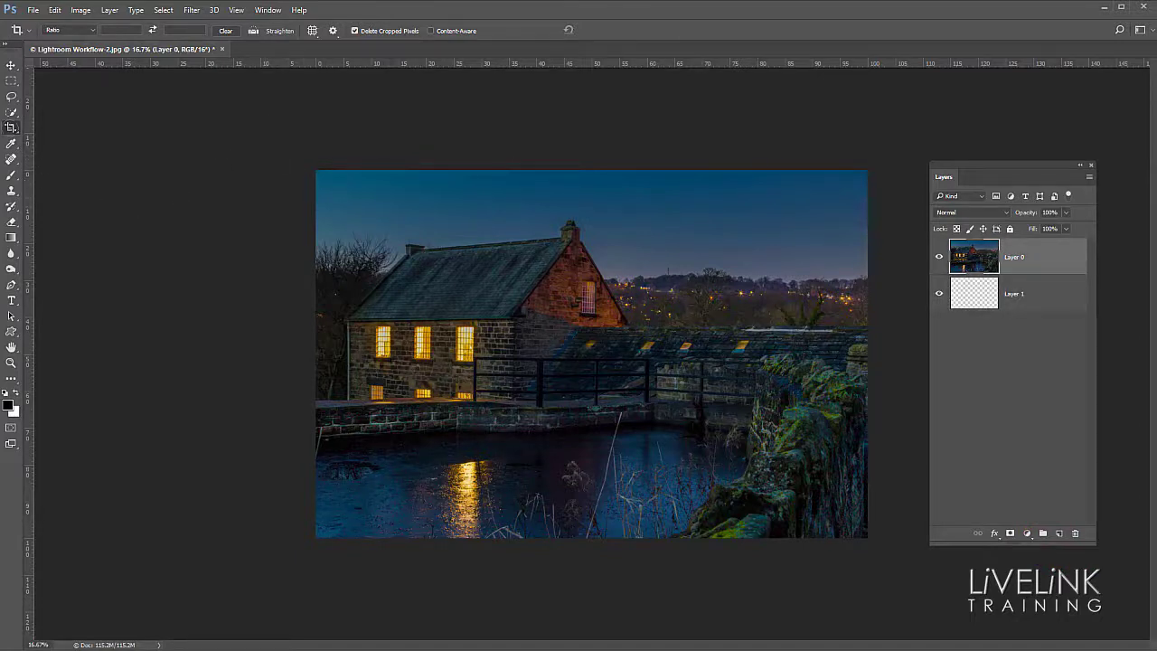
Extend the canvas beyond the photo on all four sides with the Crop tool to leave a wide border.
left_click(200, 176)
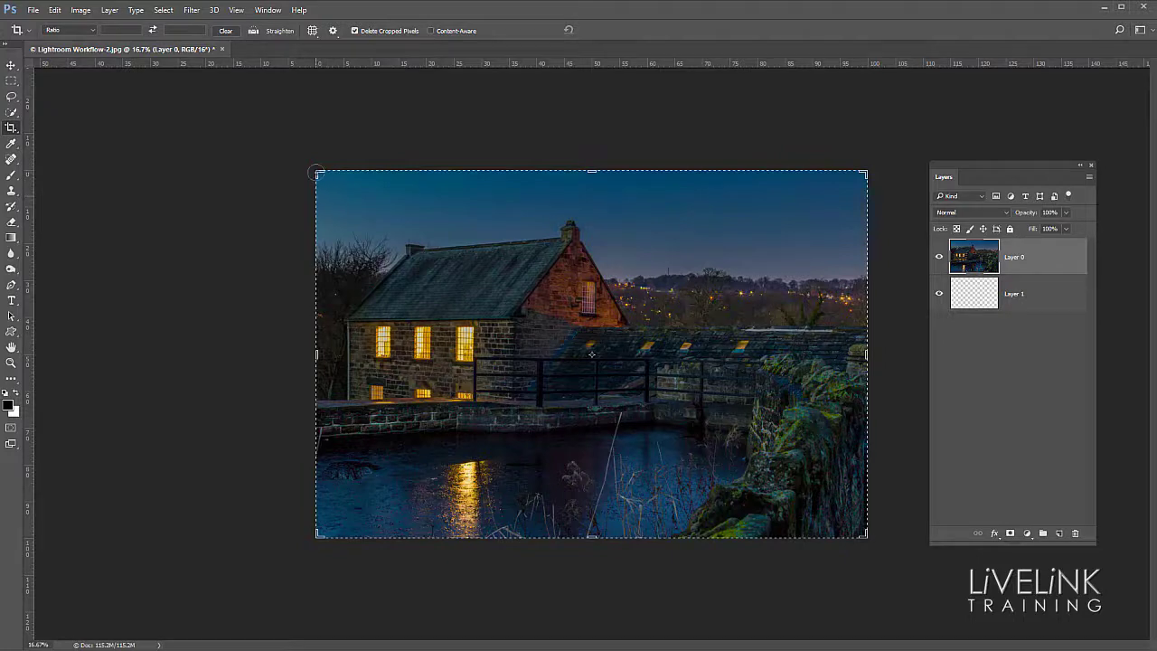
left_click_drag(318, 171, 249, 127)
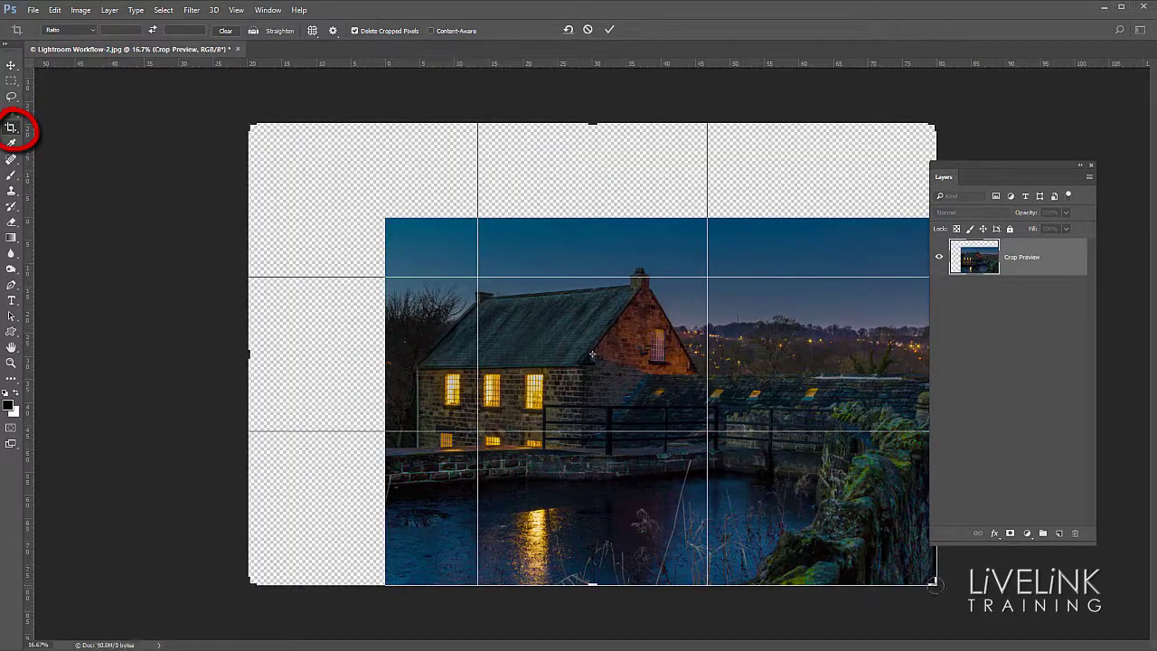
left_click_drag(939, 587, 1015, 624)
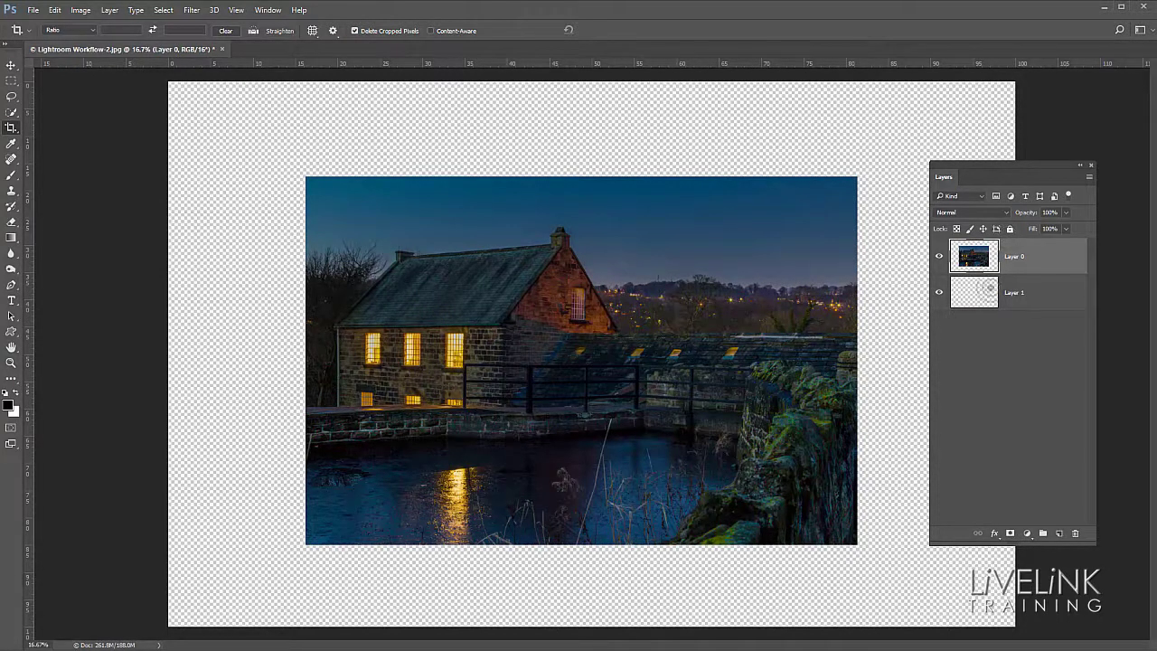
Move the photo up and slightly right within the canvas, and fill the empty layer beneath it with black.
left_click(11, 65)
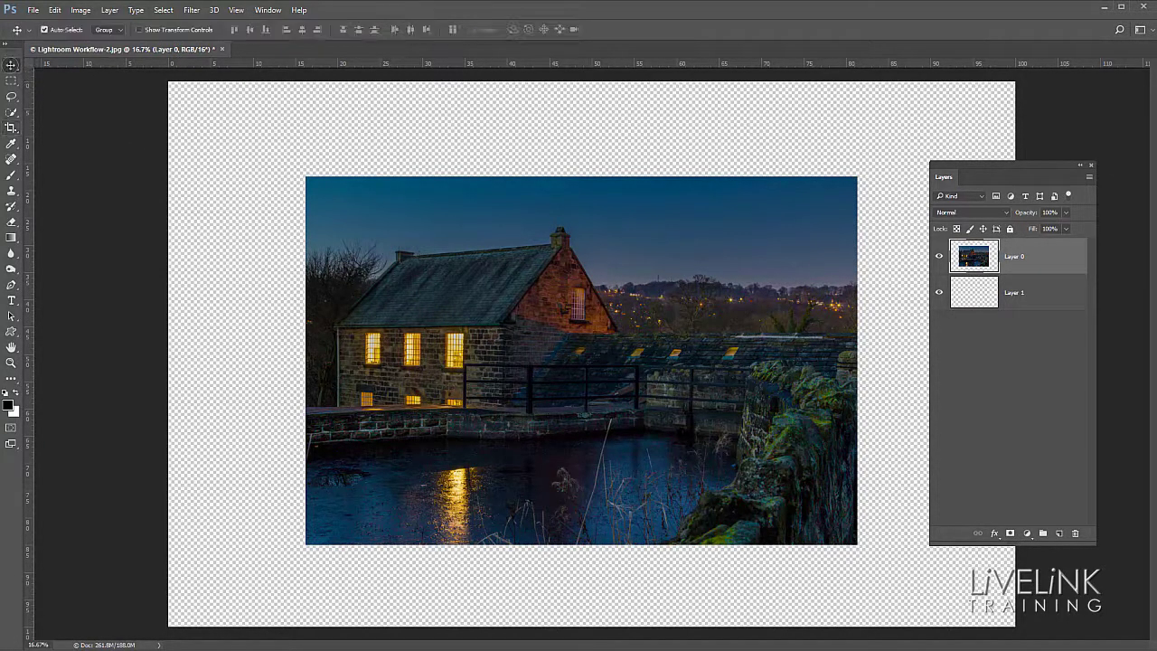
left_click_drag(578, 372, 596, 346)
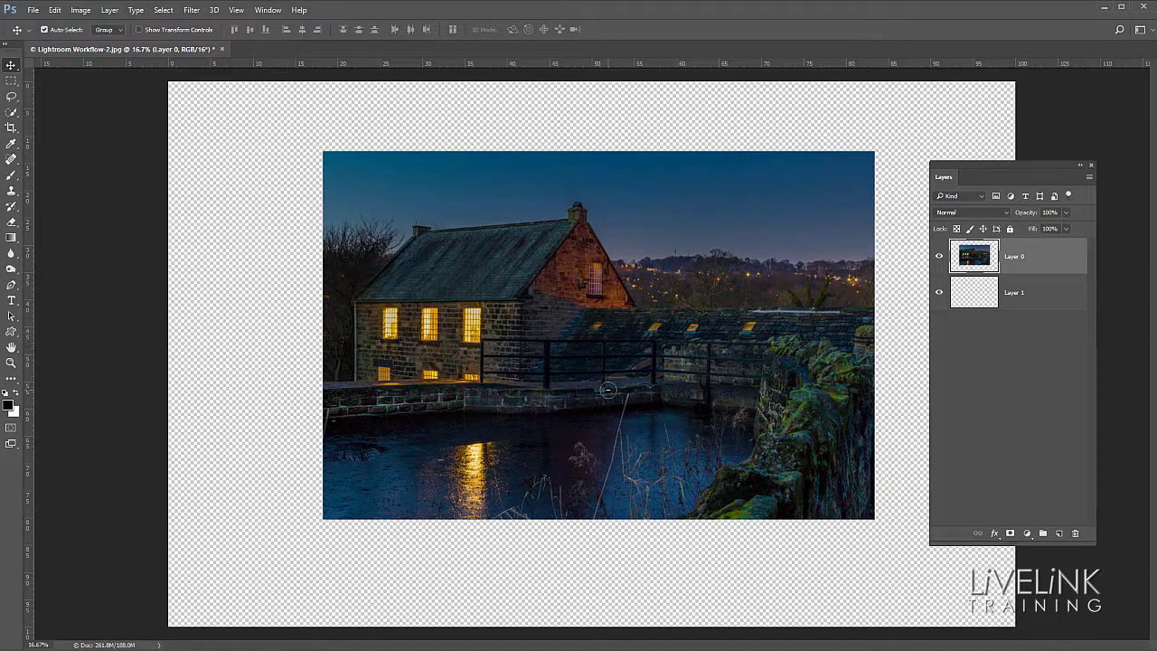
left_click(1051, 298)
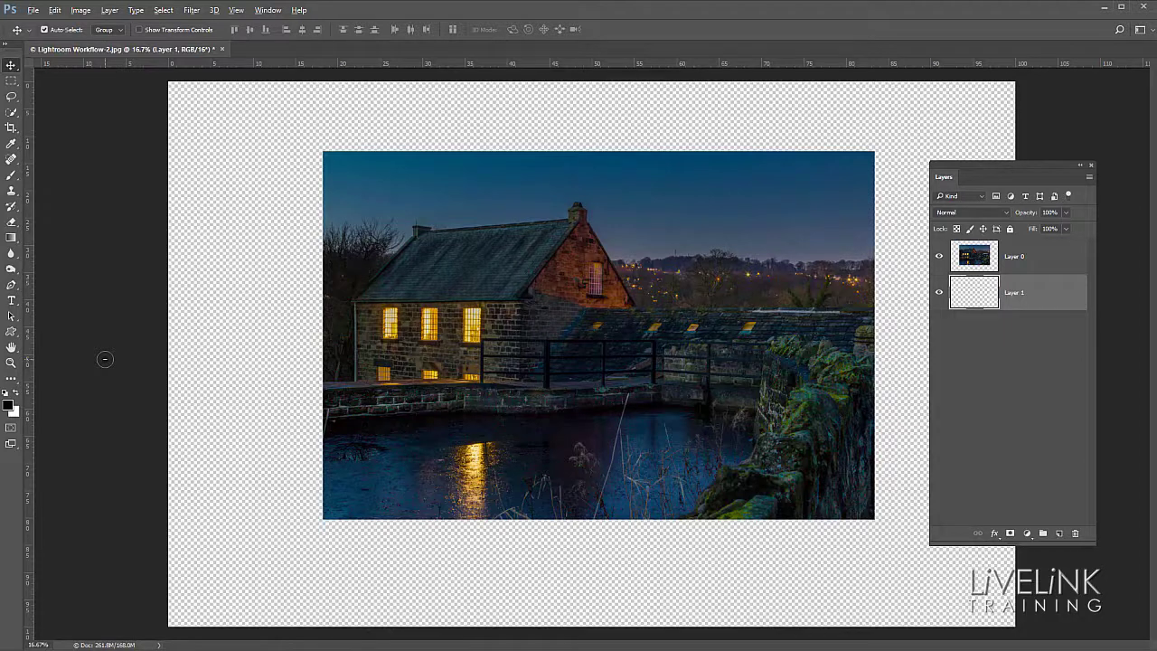
key("alt+BackSpace")
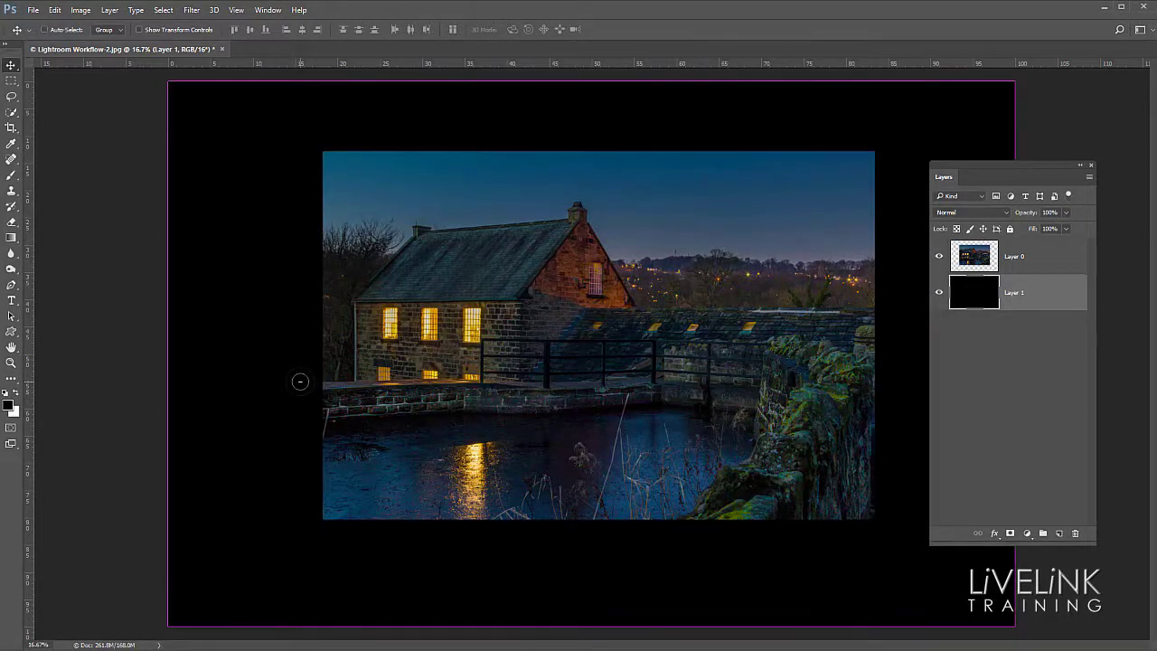
key("ctrl+minus")
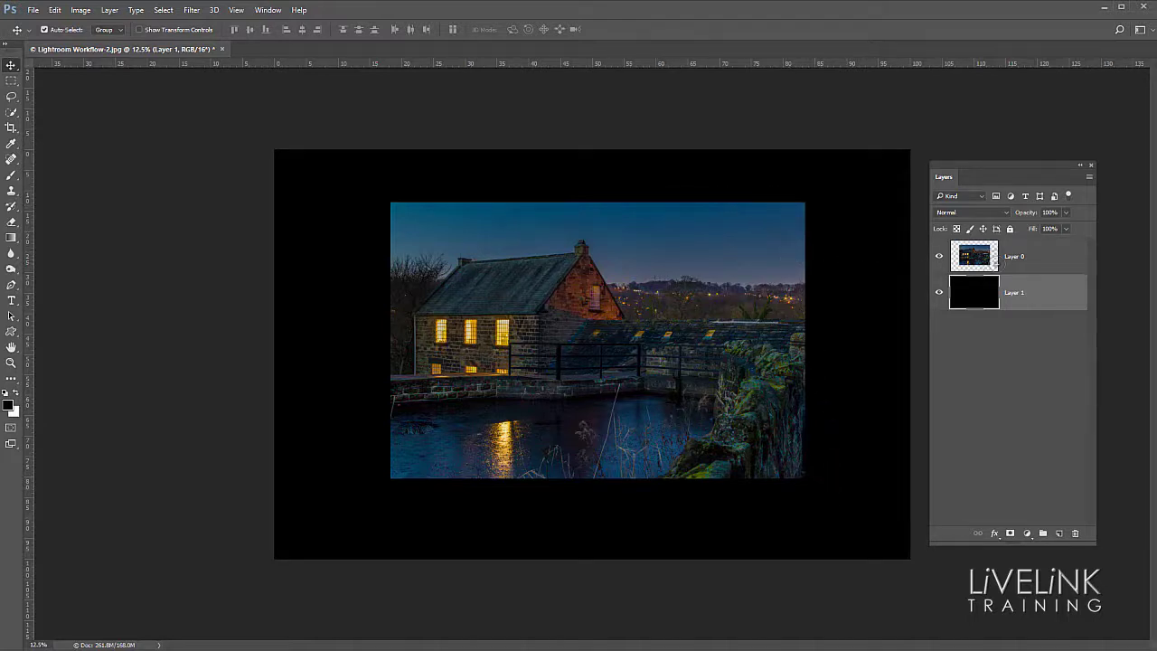
Open the photo layer's layer style settings and enable a Stroke effect around the photo.
left_click(1069, 257)
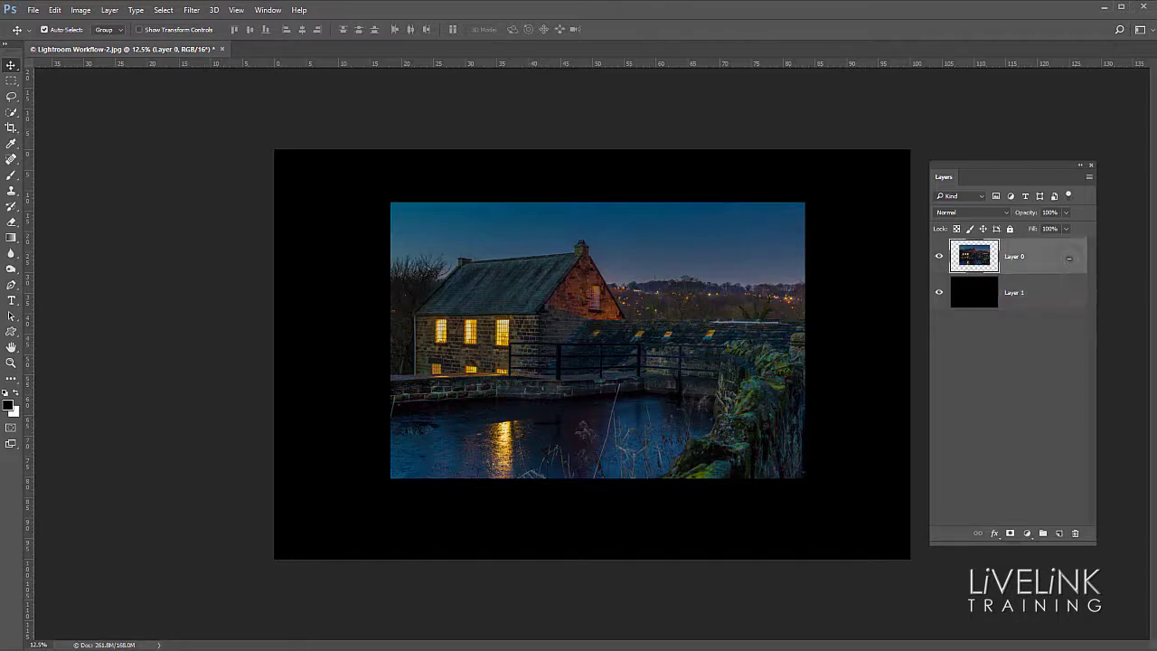
double_click(1070, 257)
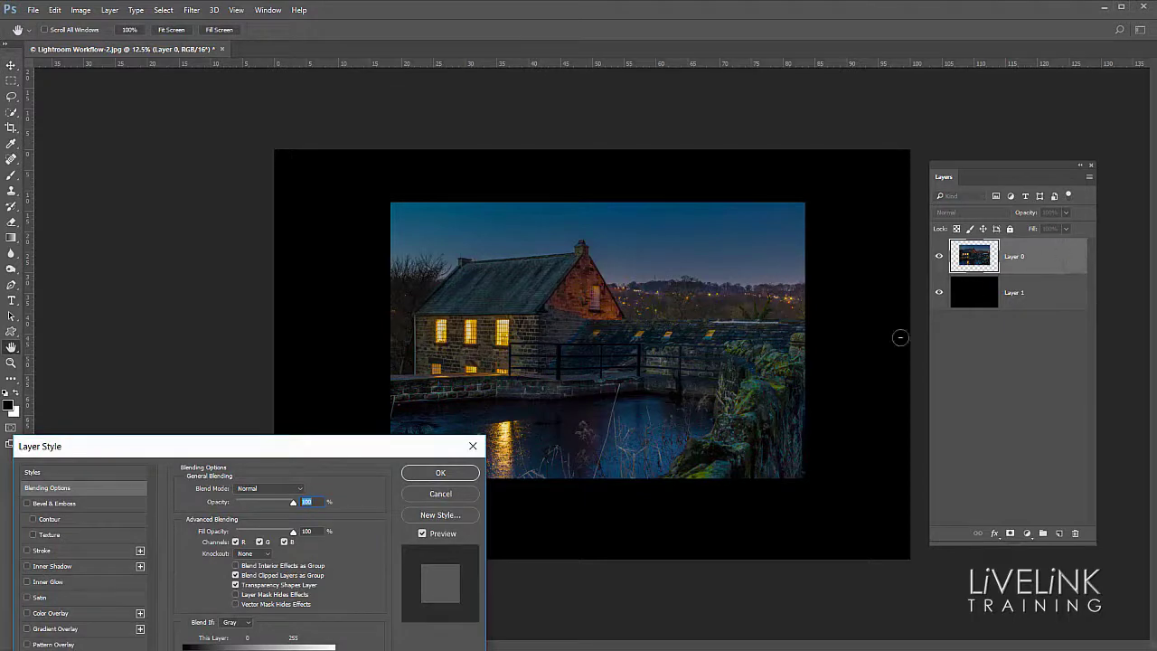
left_click(144, 444)
left_click_drag(145, 445, 272, 327)
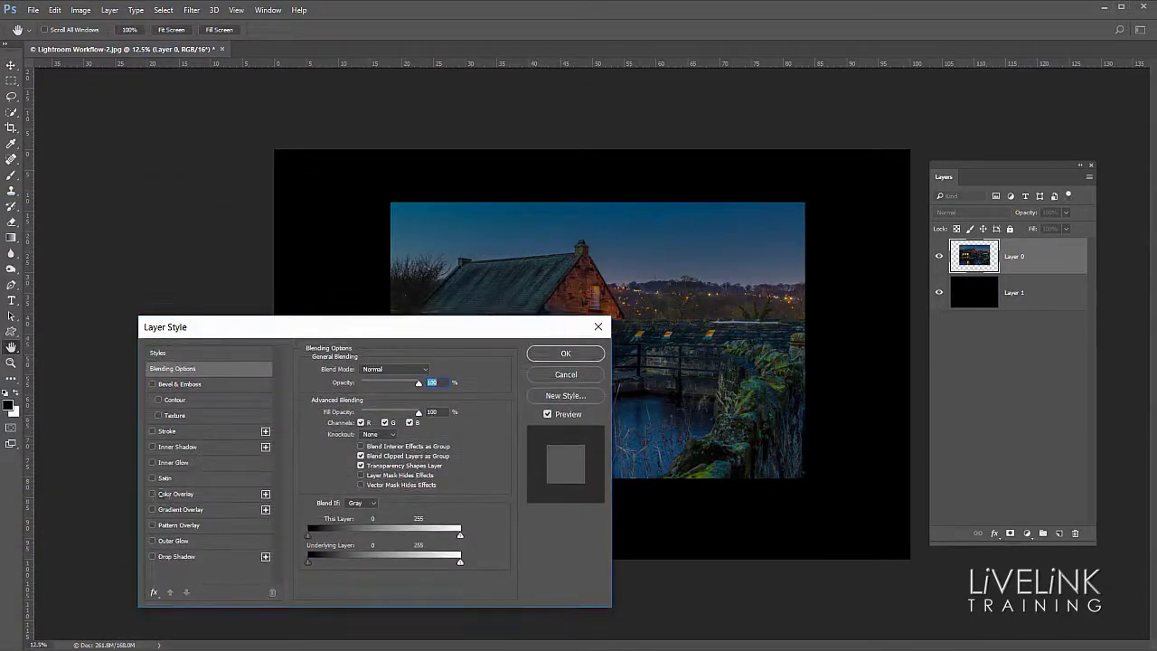
left_click(151, 431)
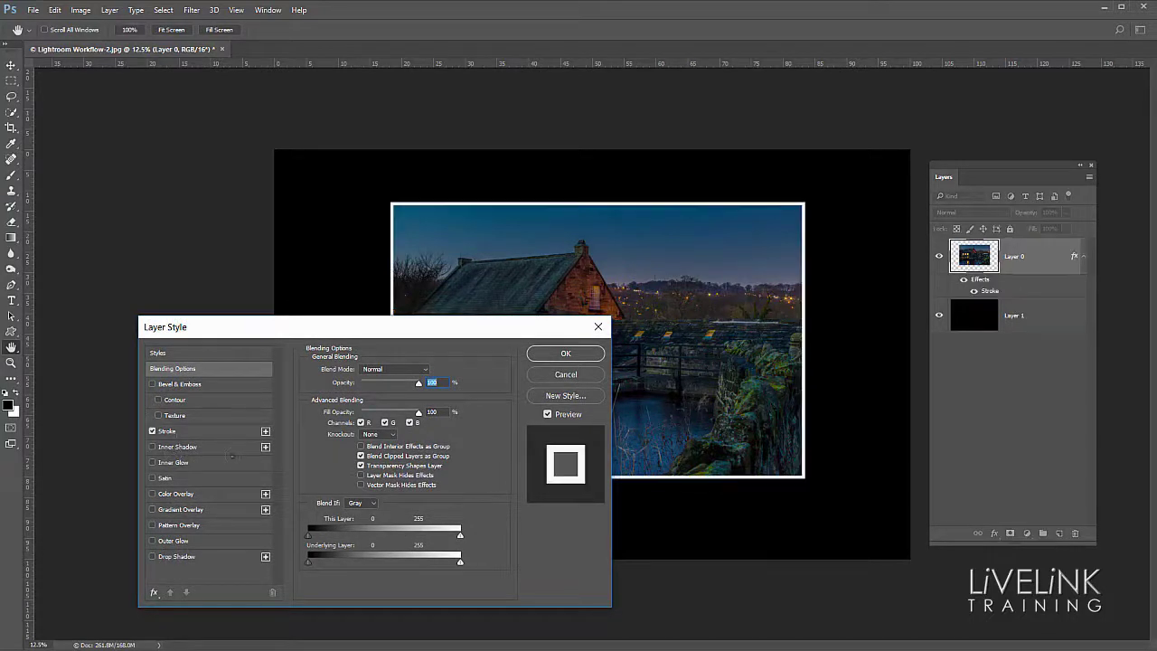
Reduce the size of the photo's white inside stroke to a thin line and apply the layer style.
left_click(375, 331)
left_click_drag(375, 331, 106, 304)
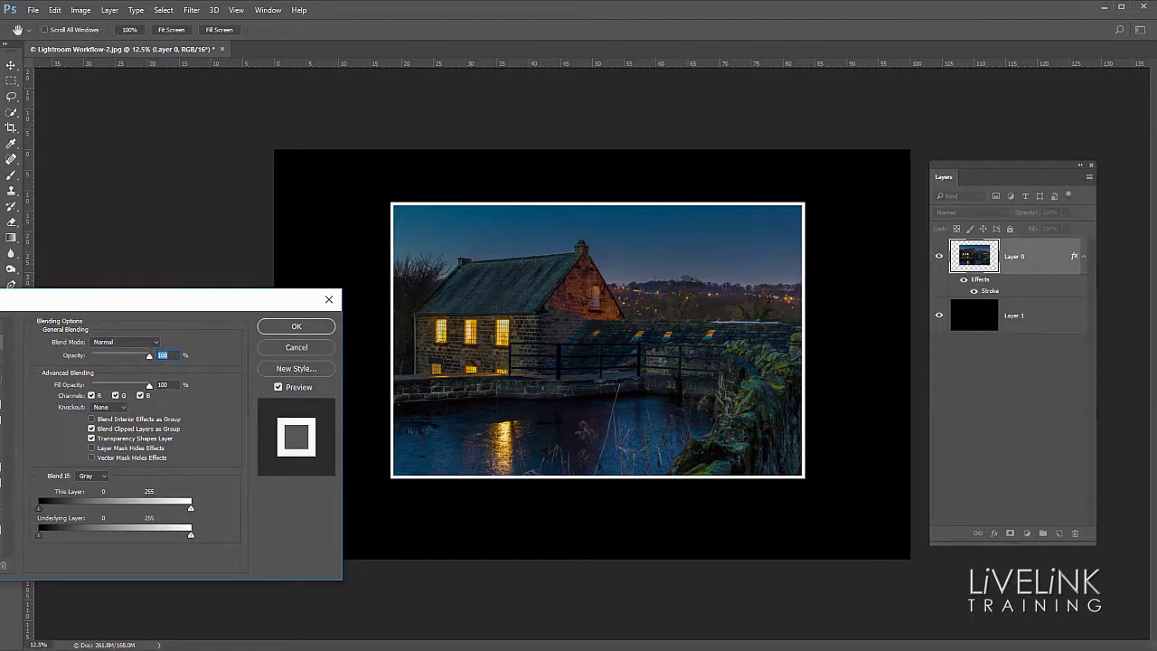
left_click(1, 404)
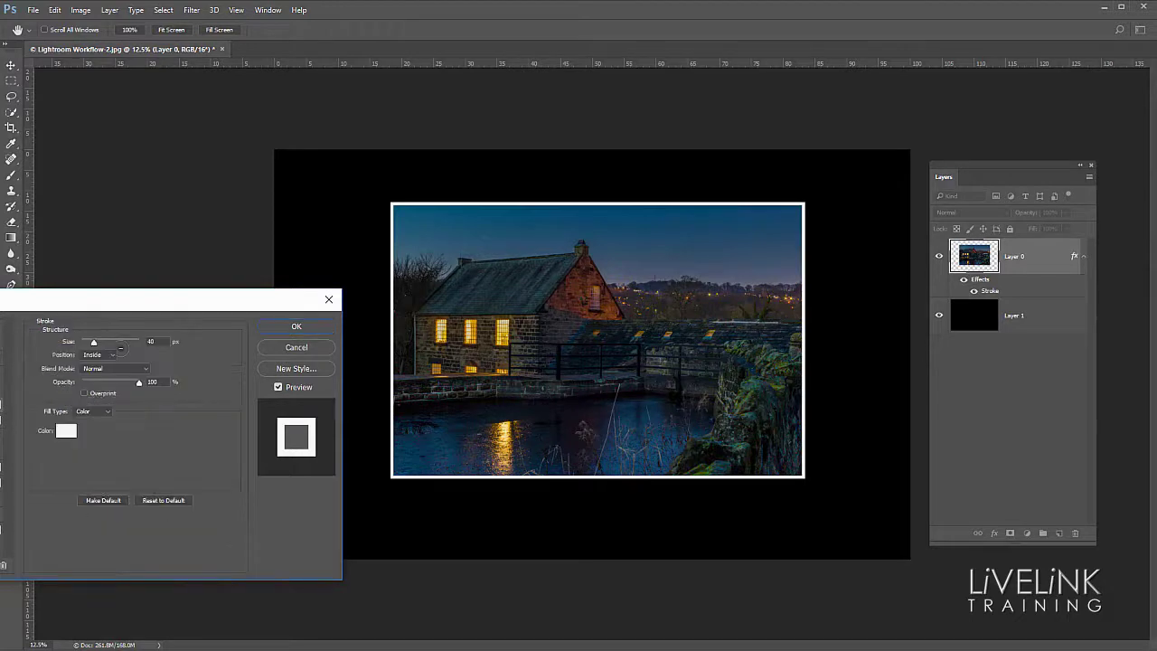
left_click_drag(93, 342, 94, 345)
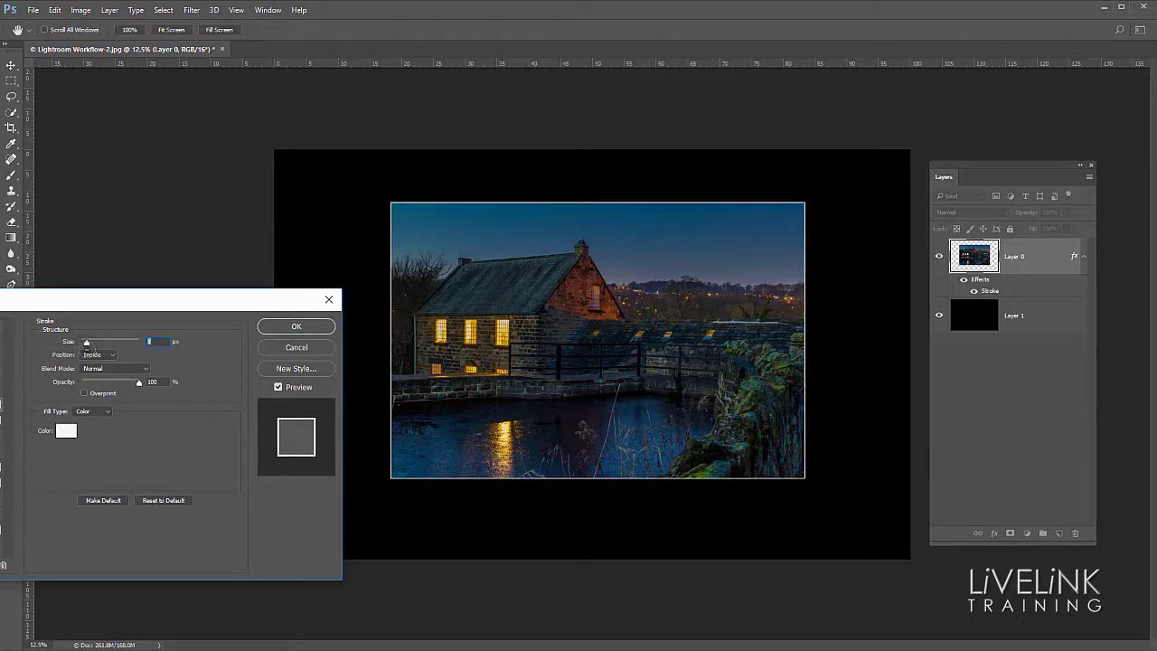
left_click(311, 325)
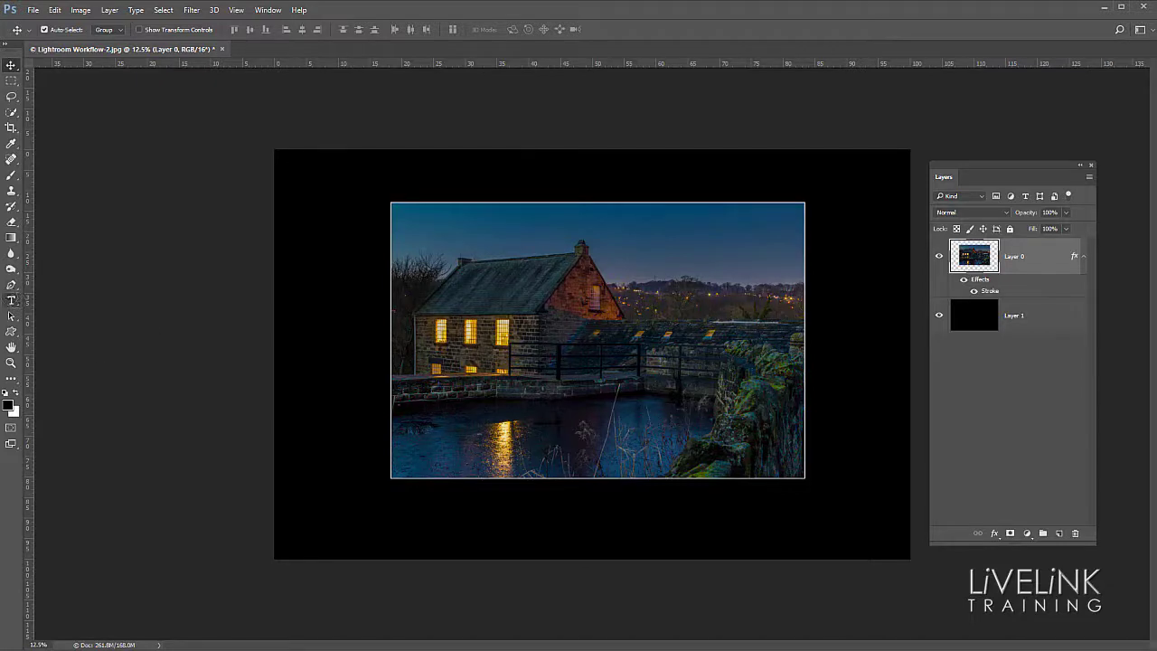
Choose the horizontal Type tool and set the text colour to near-white, f7f6f6.
left_click(11, 301)
left_click(68, 303)
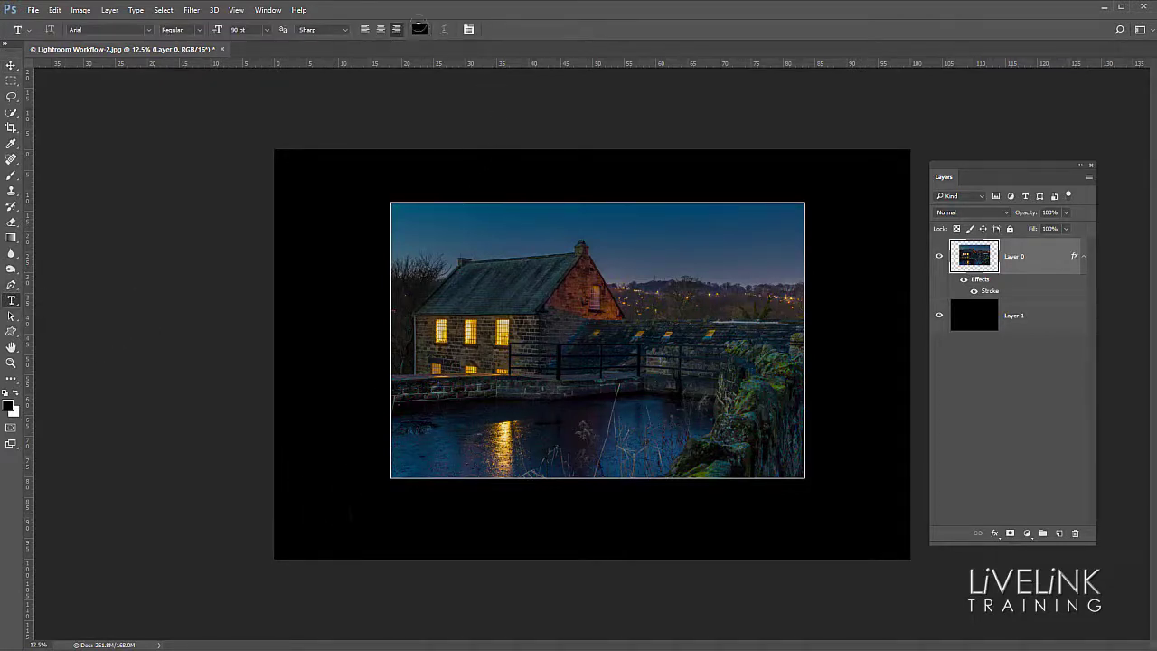
left_click(420, 29)
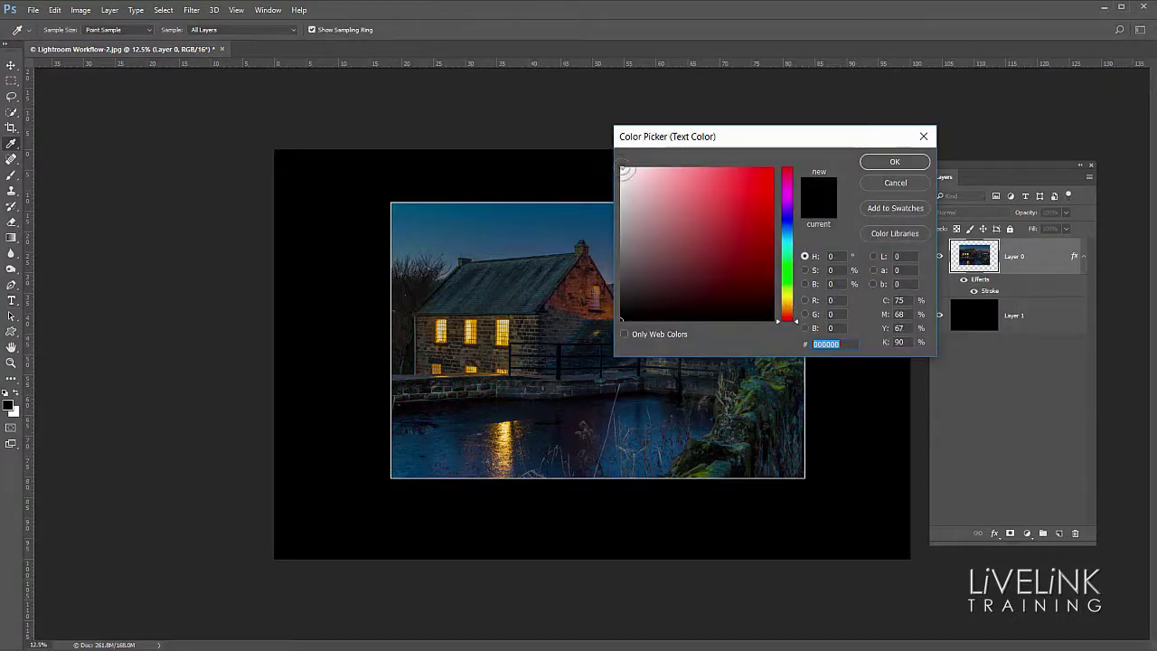
left_click(622, 170)
left_click(895, 161)
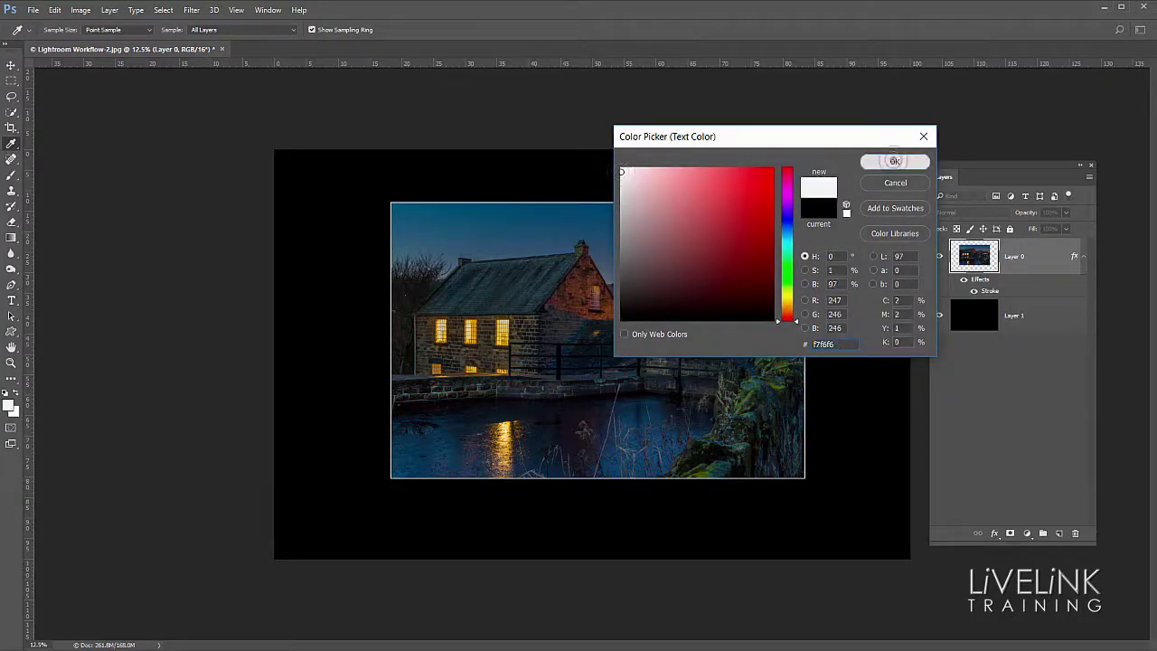
Add the title "Worsrough Mill At Dusk" in the black border and position it centrally below the photo.
left_click(393, 520)
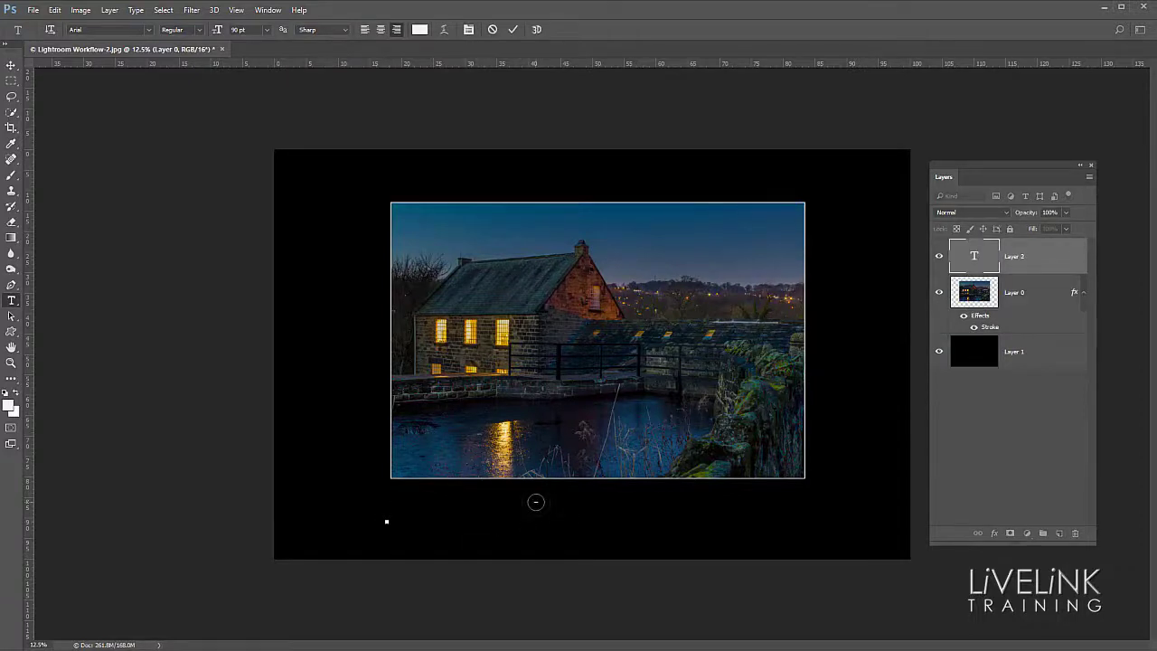
type("W")
type("ors")
type("p")
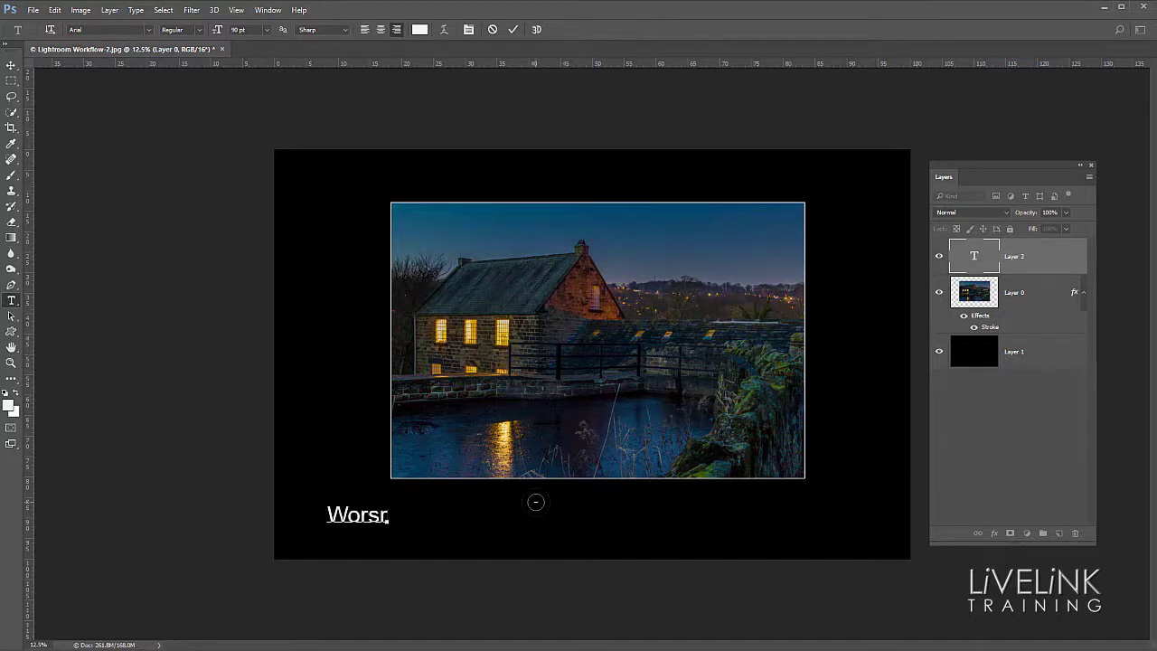
type("ough")
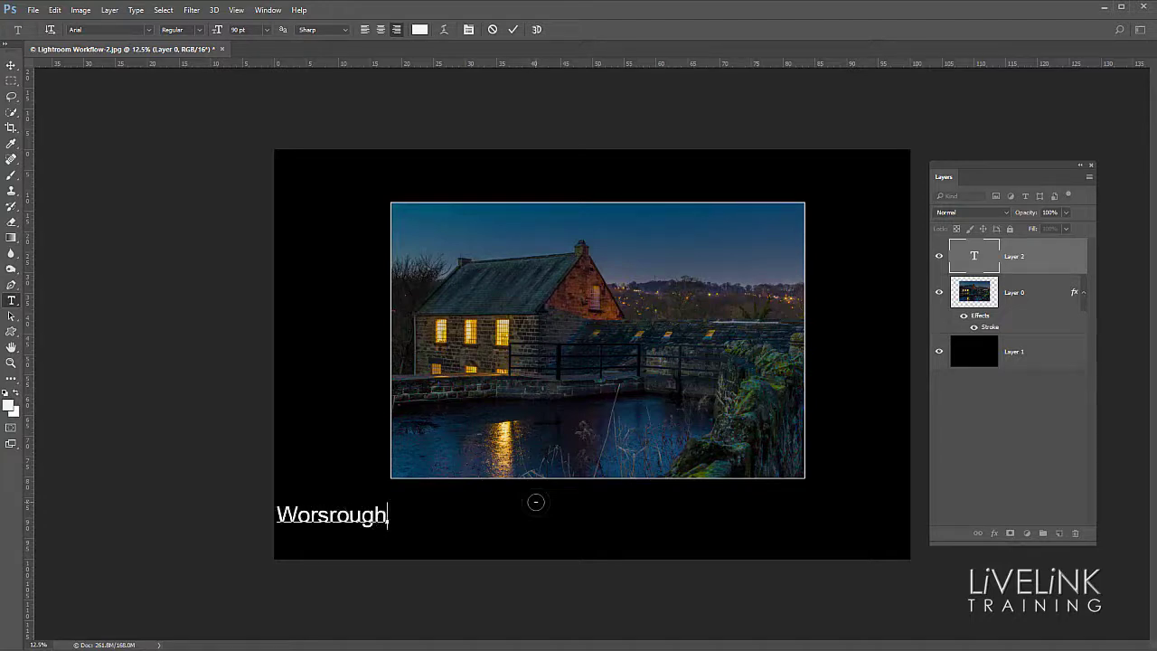
type(" Mil")
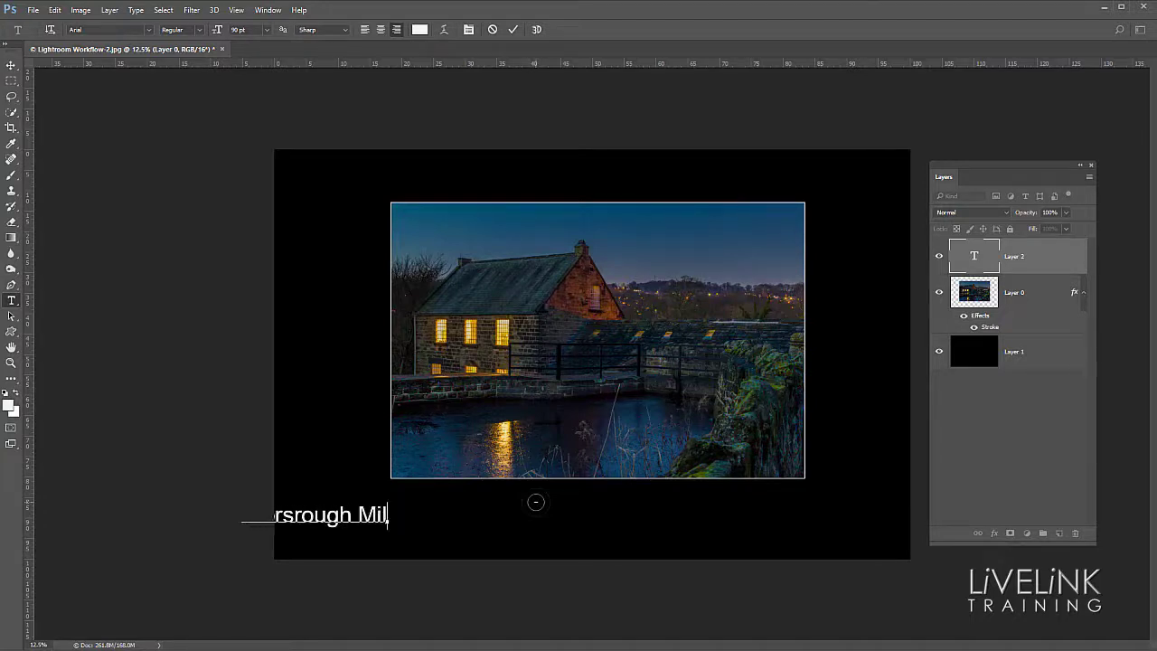
type("l At D")
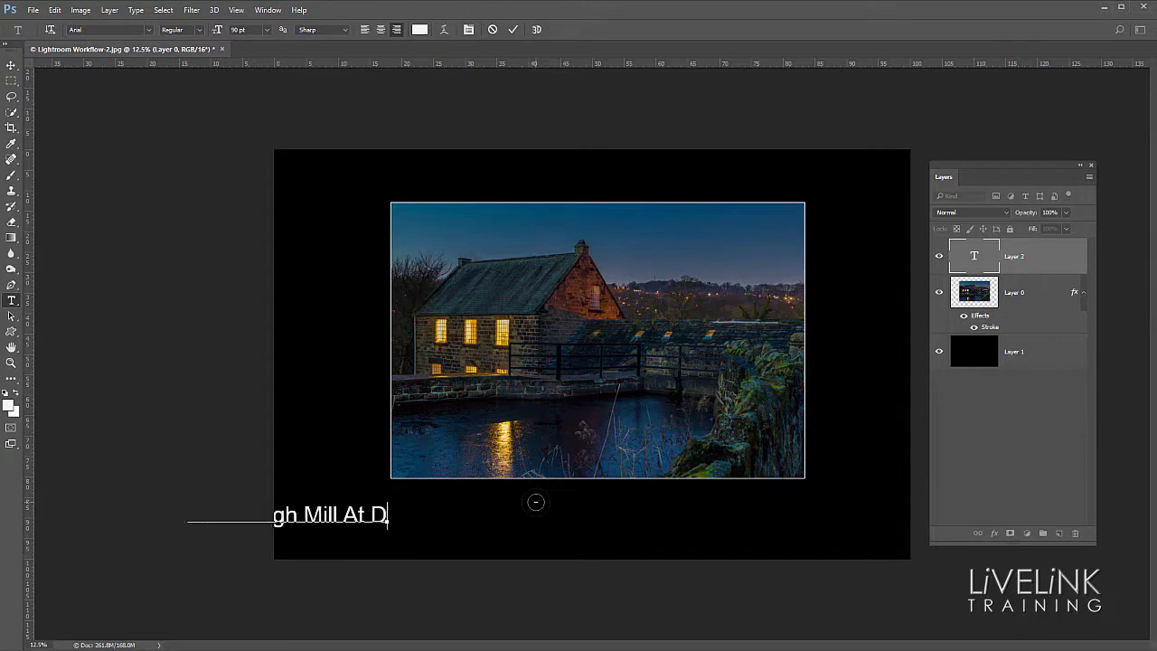
type("usk,")
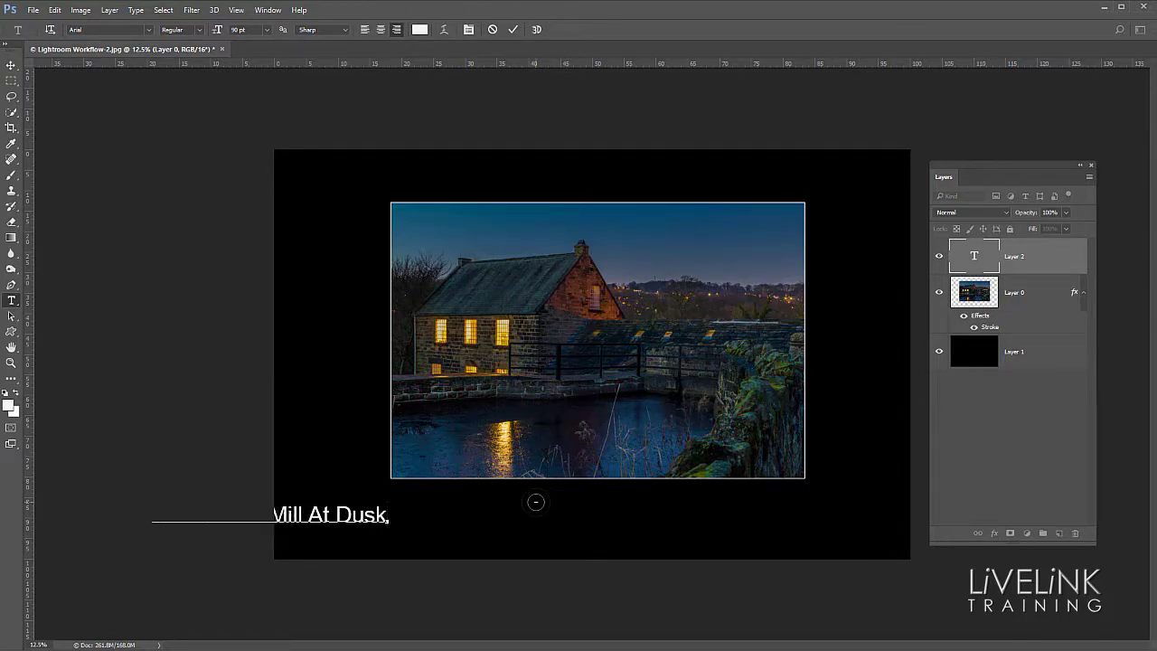
key("ctrl+Return")
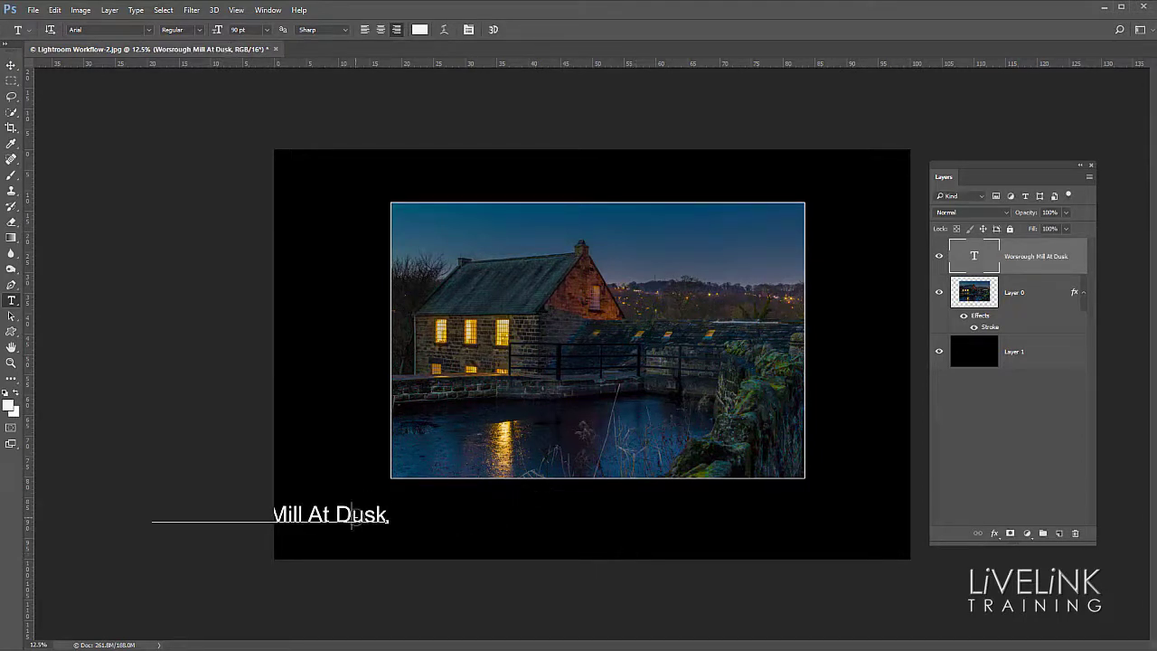
left_click(352, 517)
left_click_drag(395, 535, 720, 532)
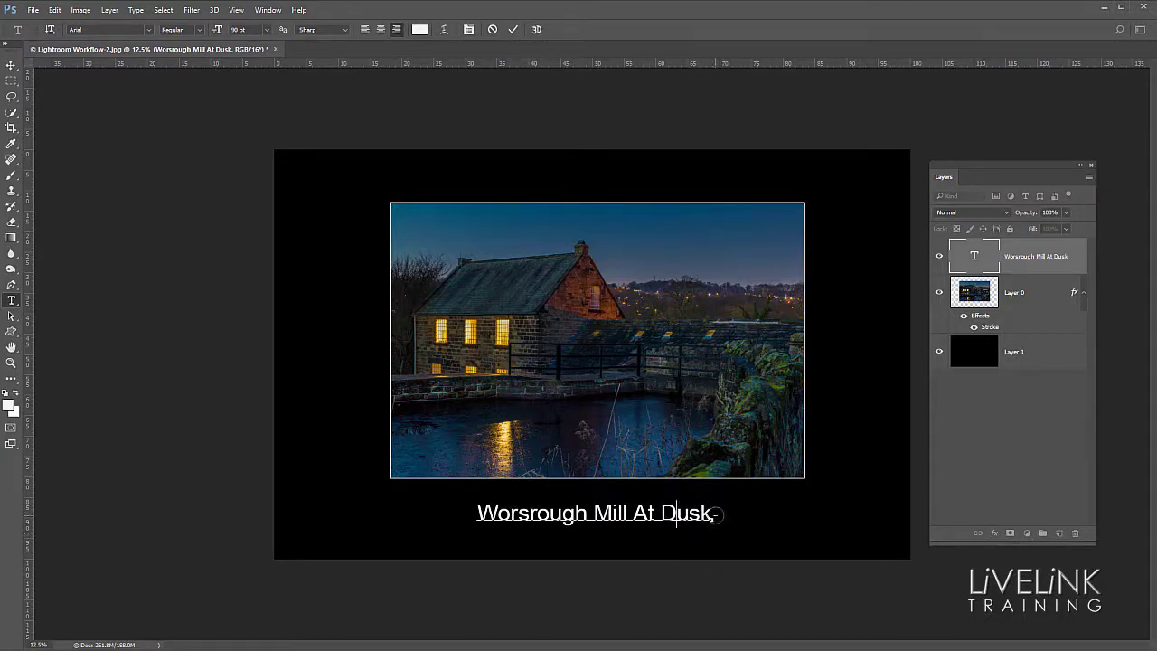
Set the whole title's font to Century Gothic and its size to 120 pt.
left_click_drag(714, 512, 397, 247)
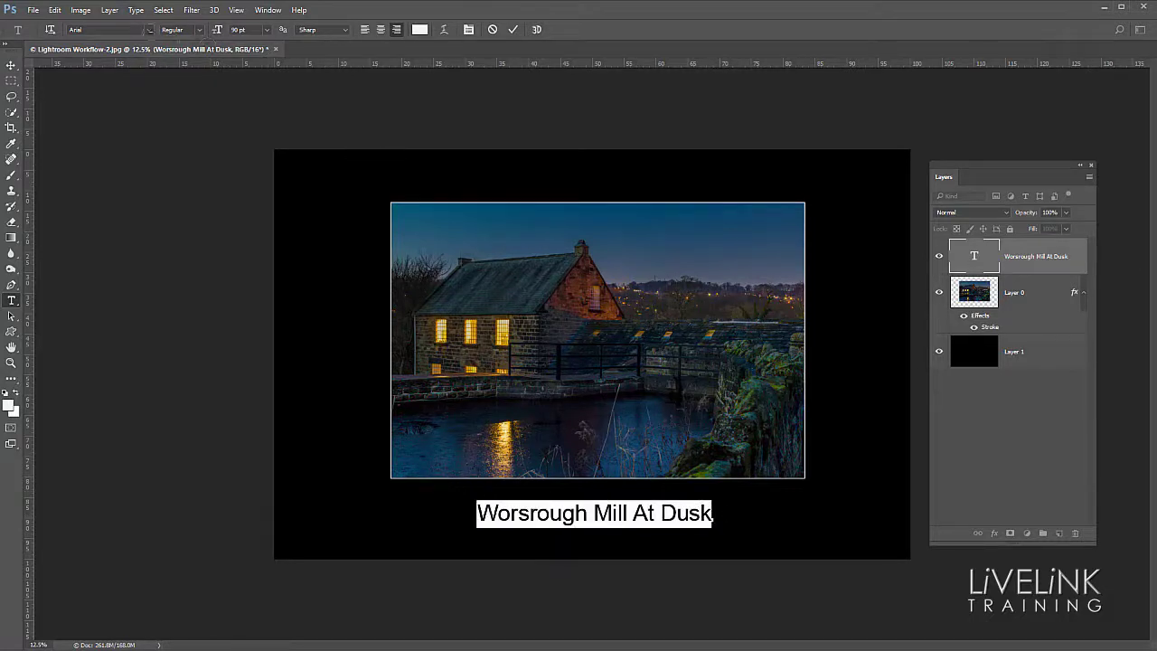
left_click(148, 29)
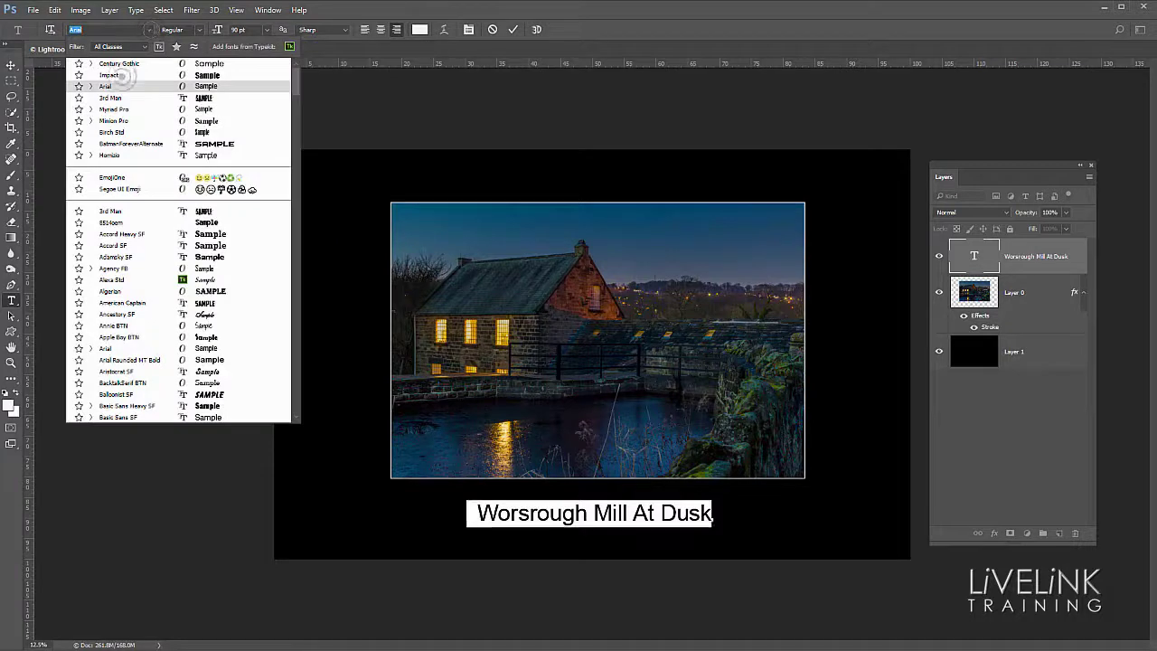
left_click(118, 63)
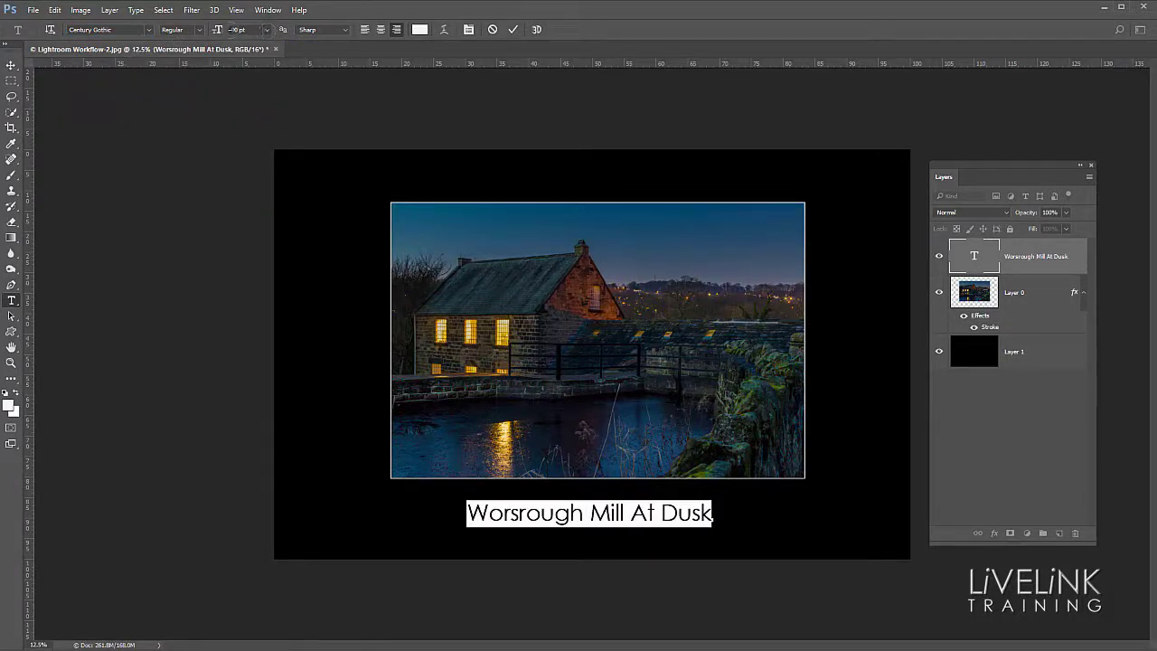
left_click(236, 29)
type("120")
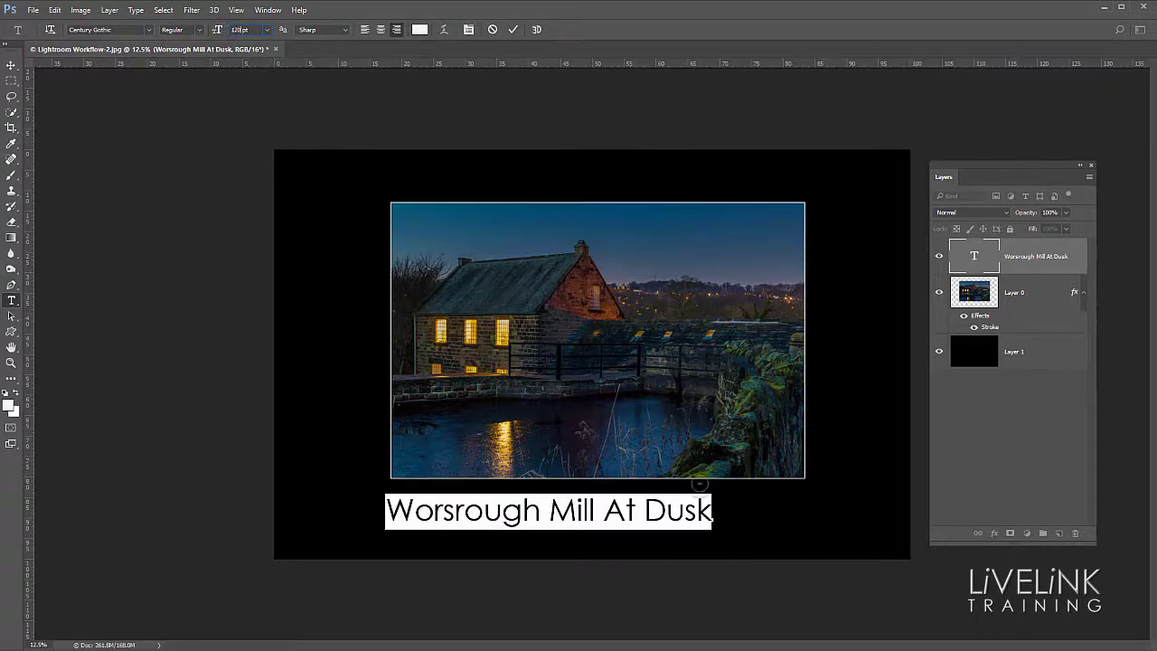
Re-centre the enlarged title beneath the photo and commit the text edit.
left_click(769, 538)
left_click(696, 517)
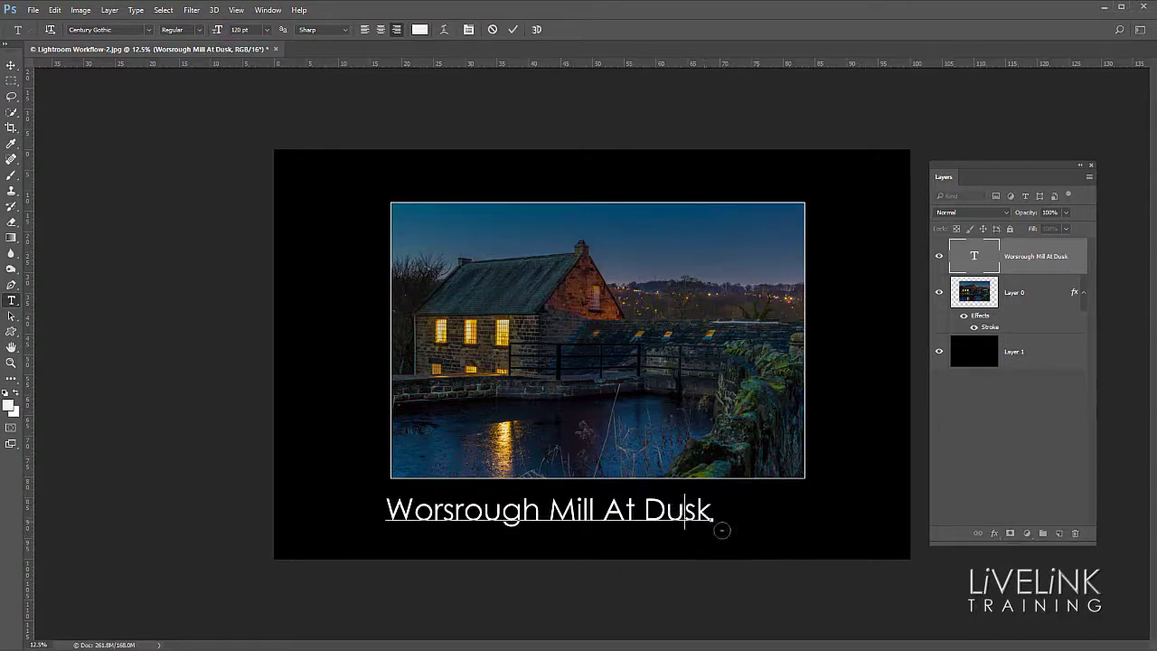
left_click_drag(724, 529, 766, 545)
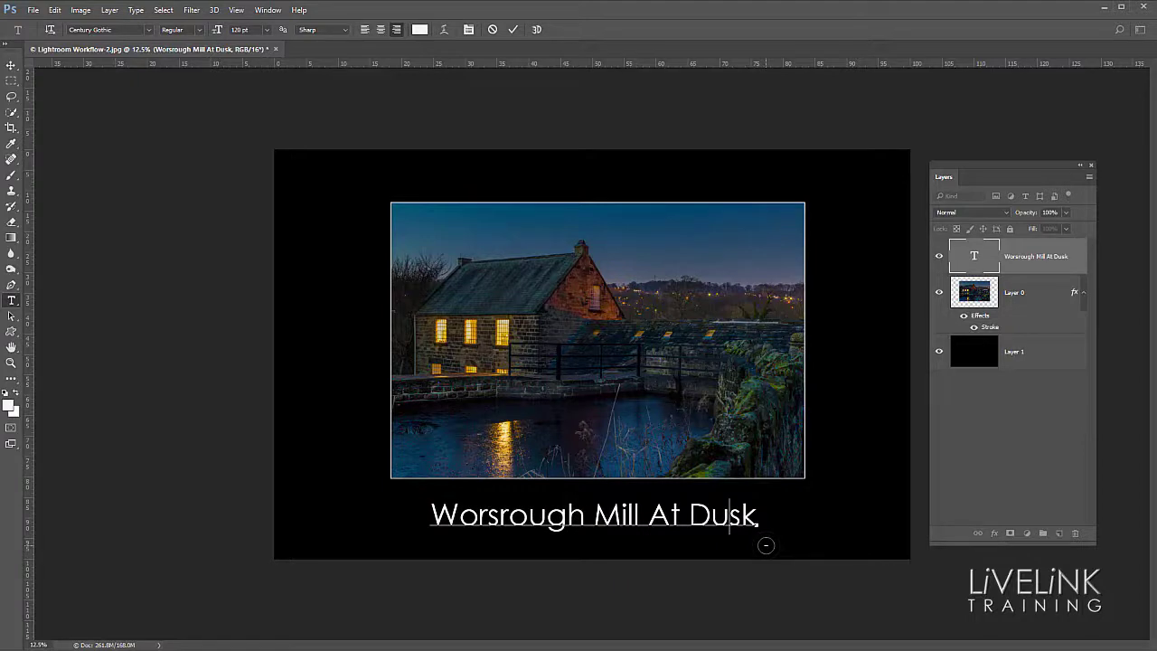
left_click(795, 530)
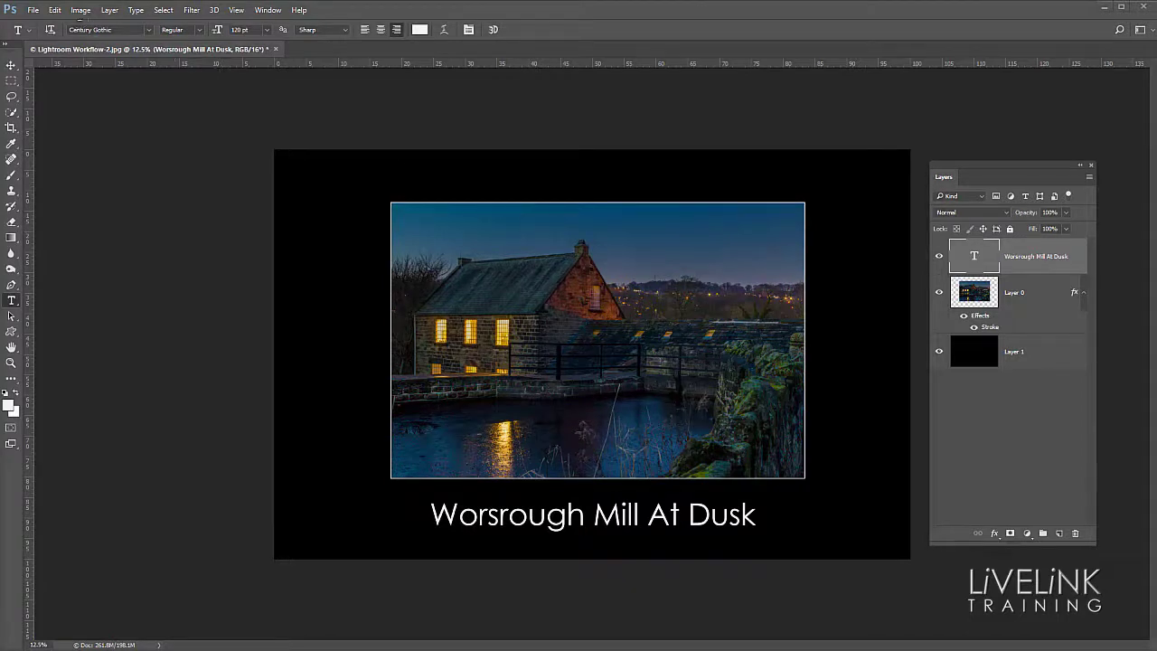
Save the bordered image back to Lightroom and compare it with the developed original photo there.
left_click(32, 9)
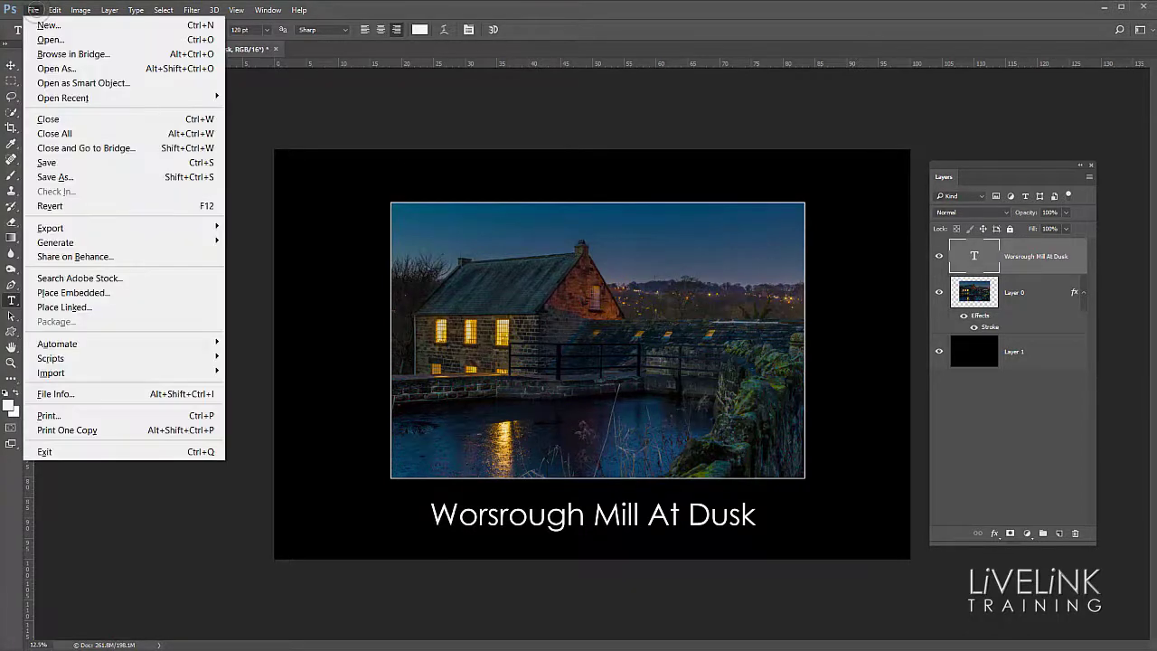
left_click(75, 162)
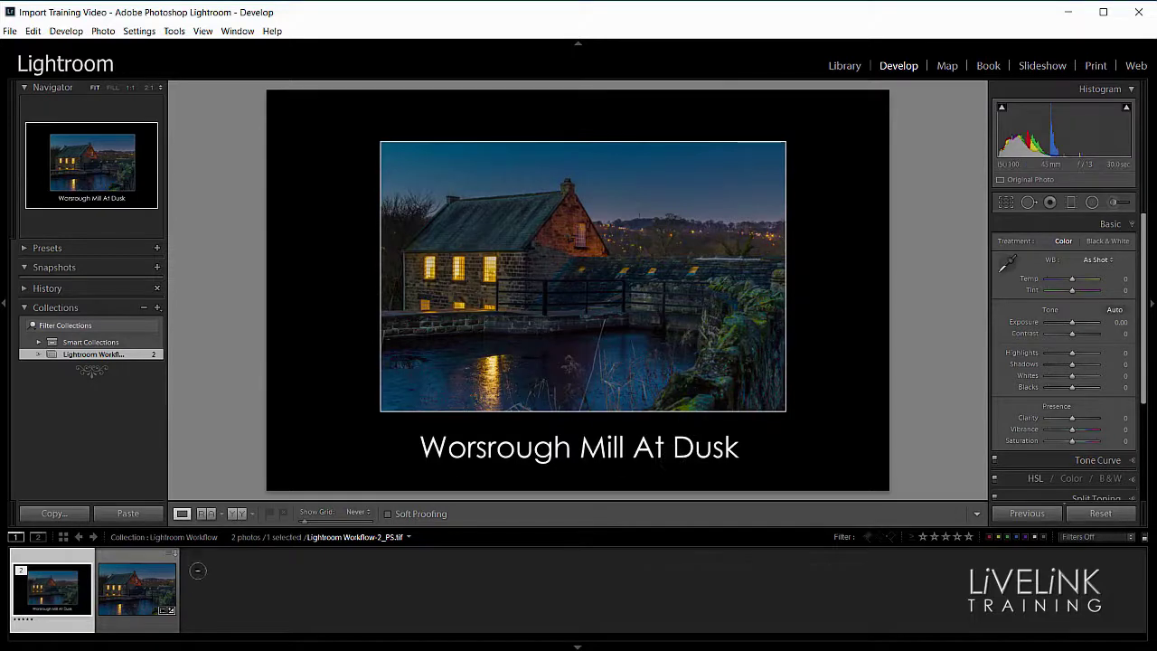
left_click(145, 592)
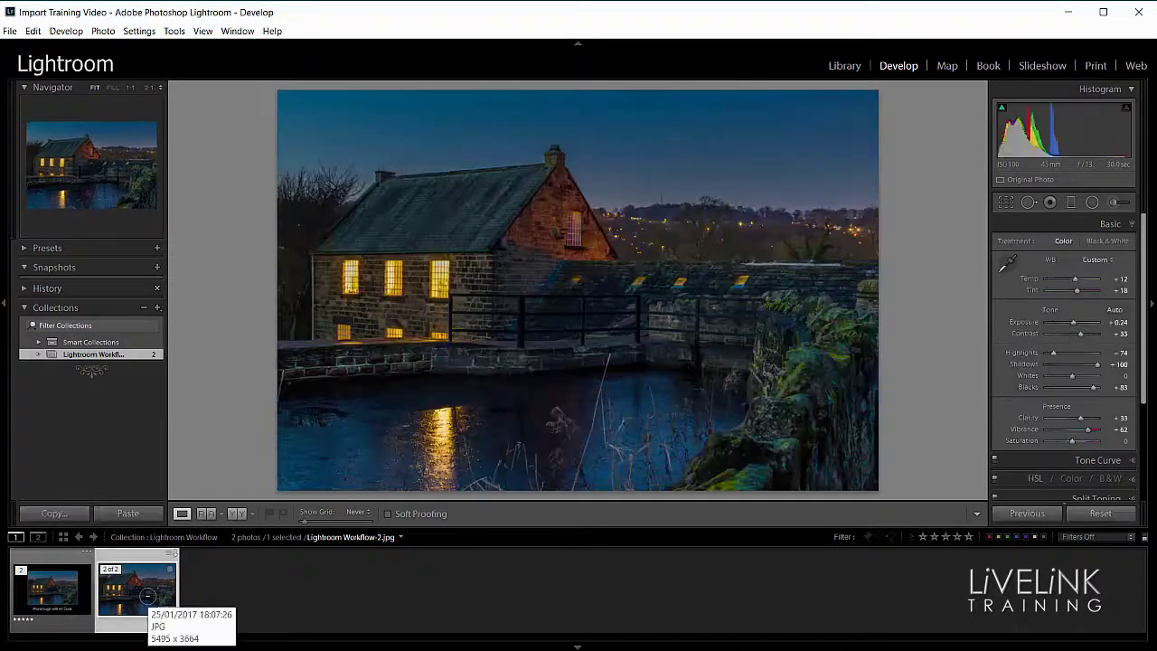
left_click(56, 592)
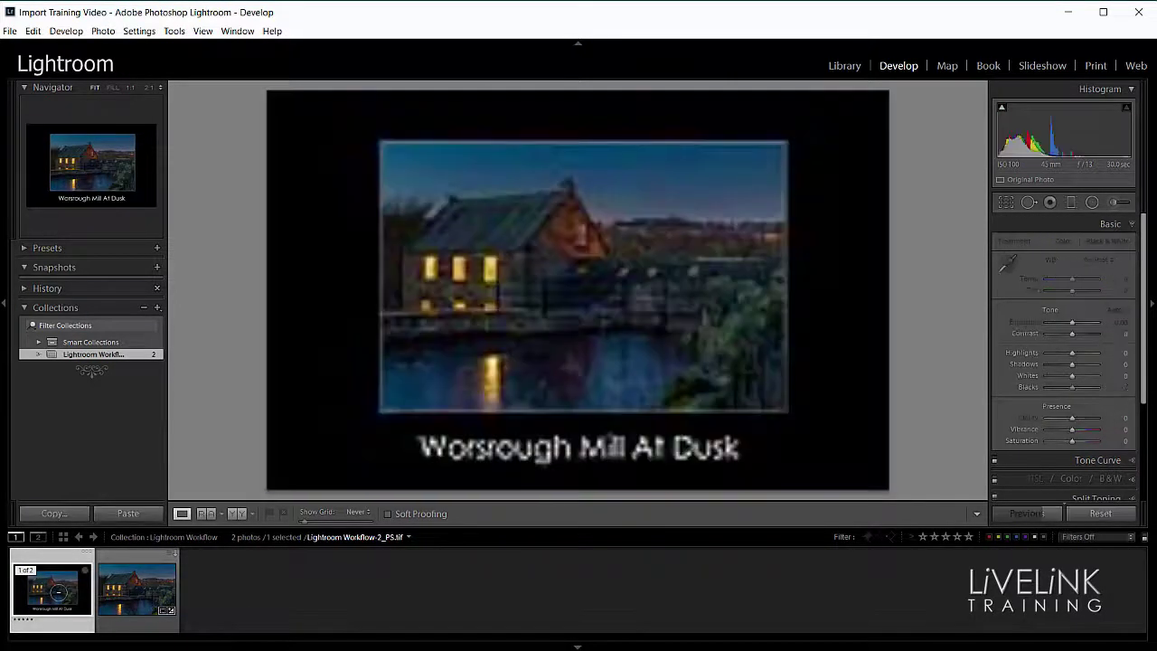